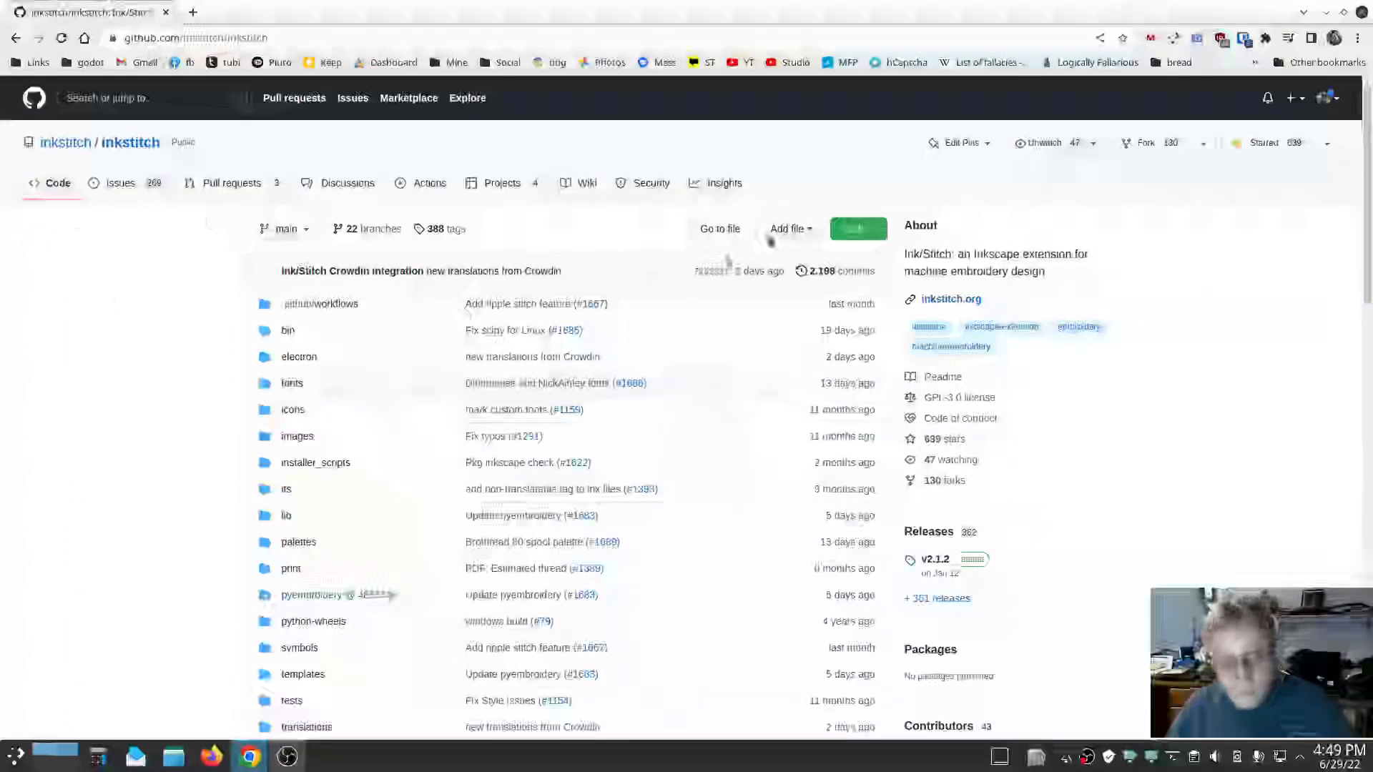
# Examine the Ink/Stitch repository's code download options and browse the contents of its fonts folder.
pyautogui.click(858, 228)
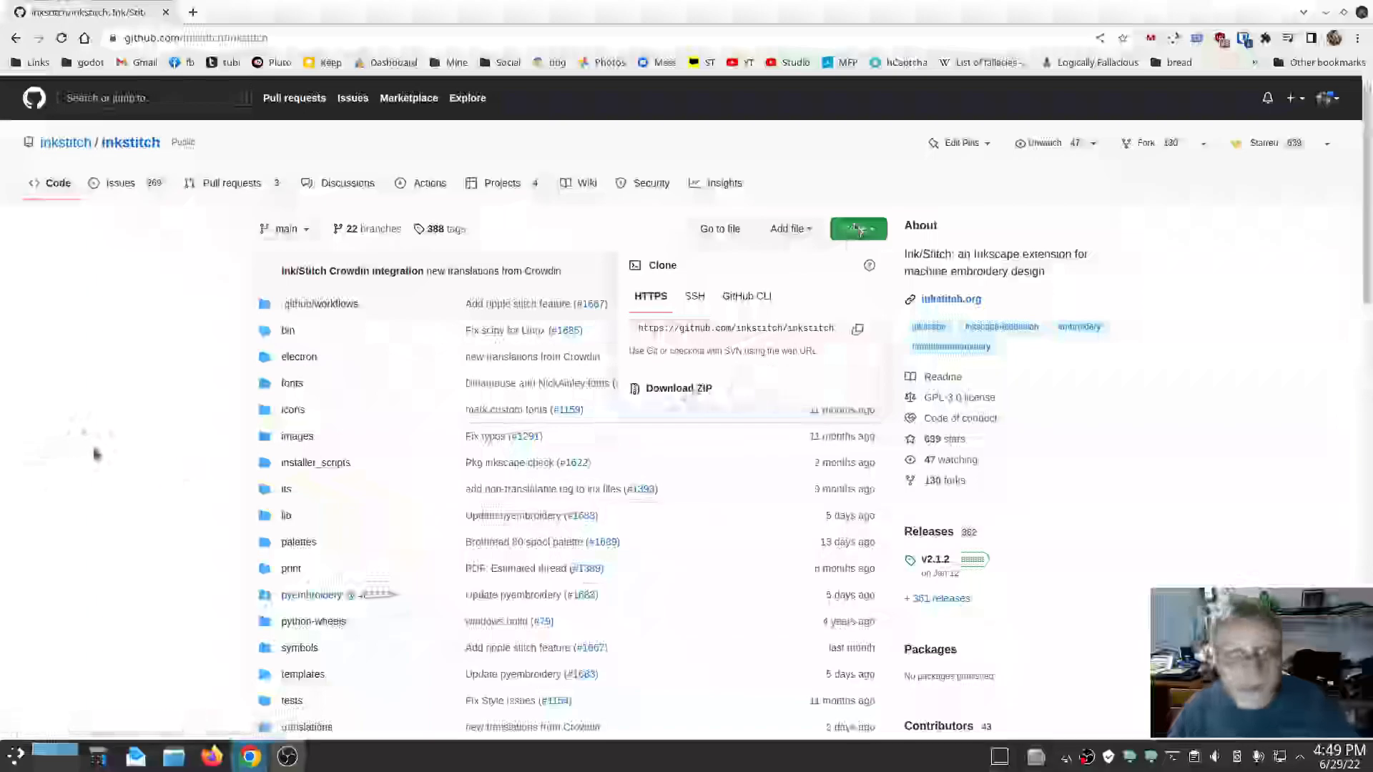
pyautogui.click(93, 455)
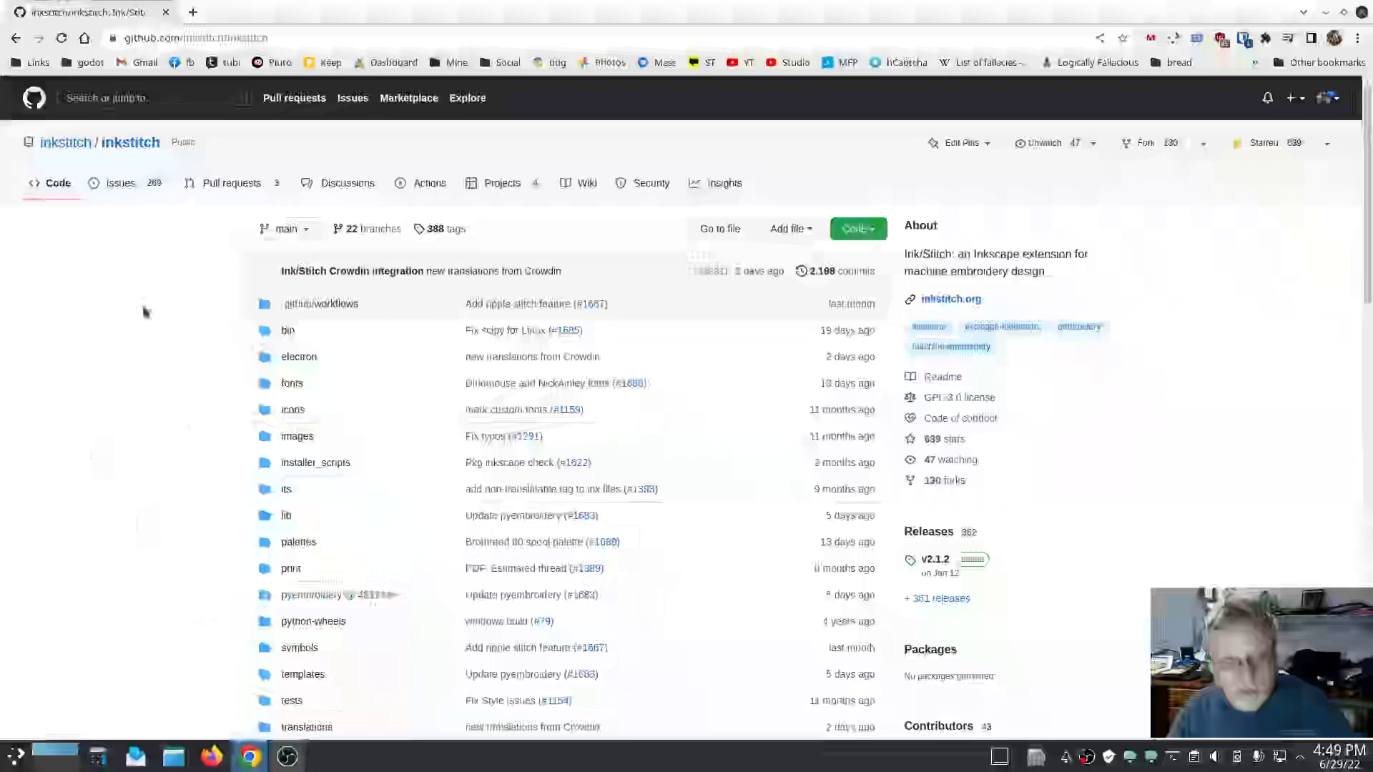
pyautogui.click(293, 384)
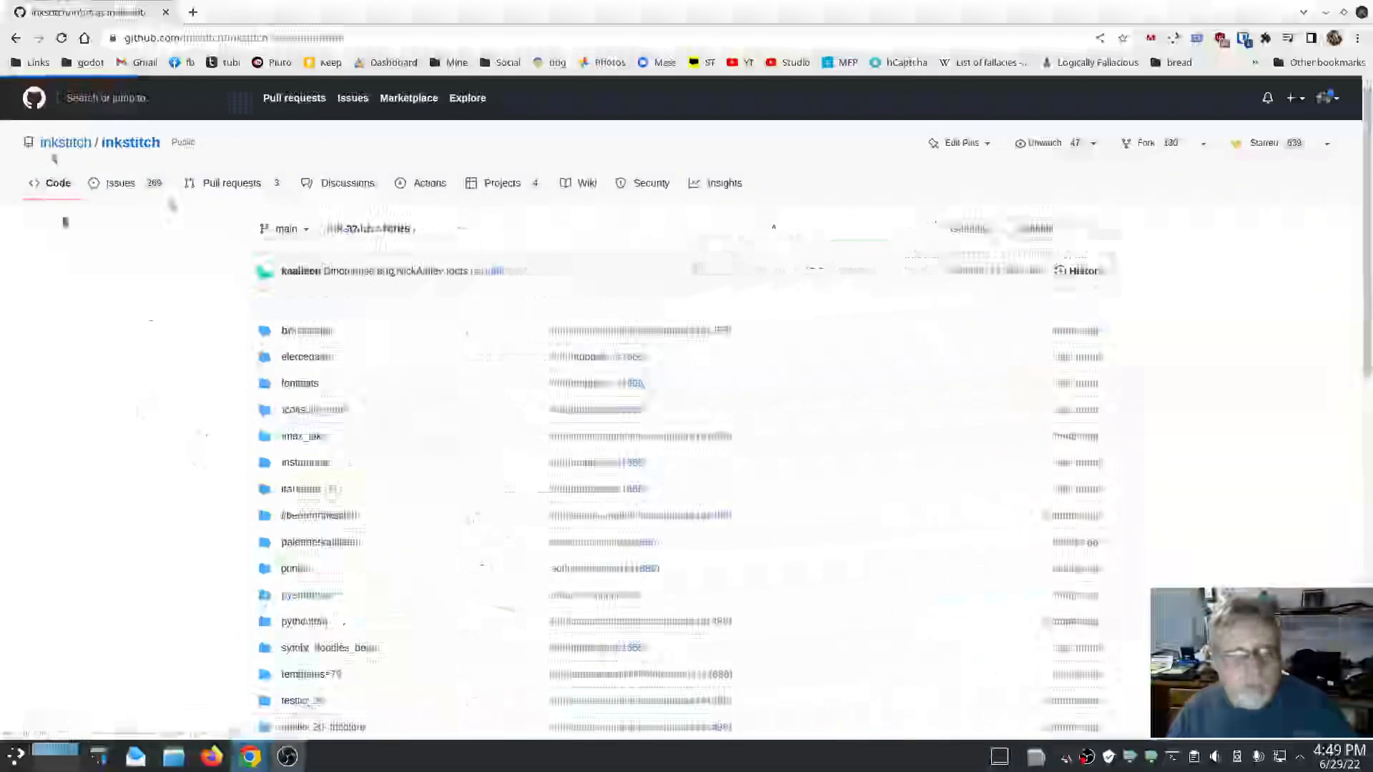
pyautogui.scroll(-15, 153, 408)
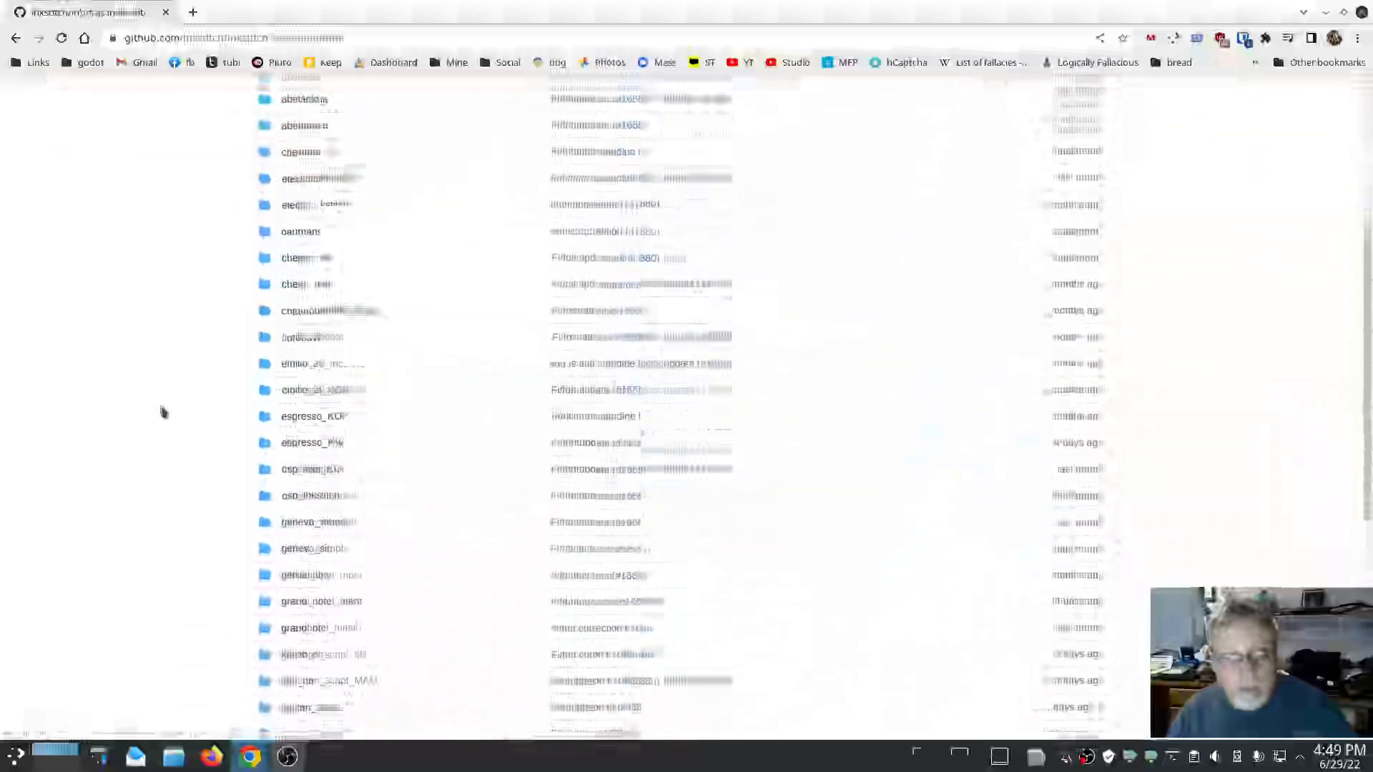
pyautogui.scroll(-3, 164, 414)
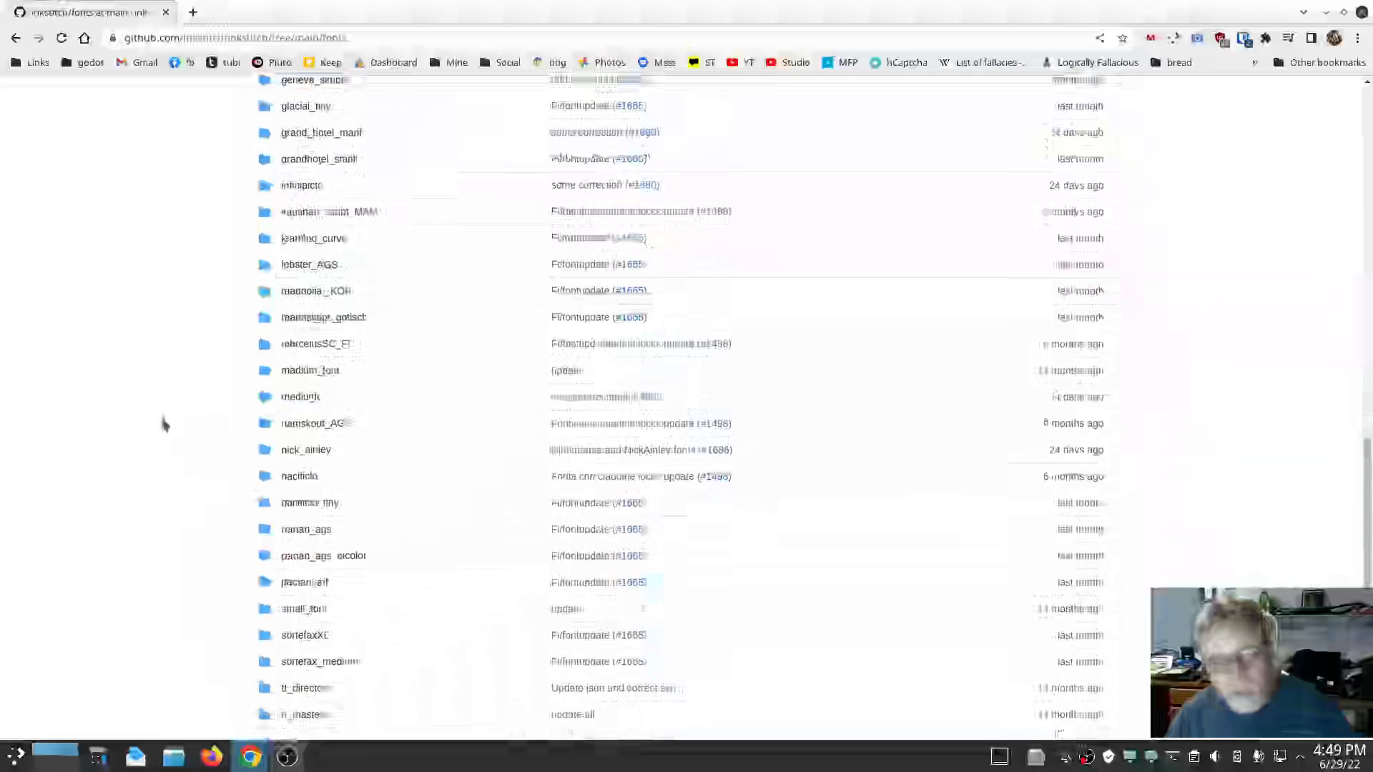
pyautogui.scroll(18, 147, 469)
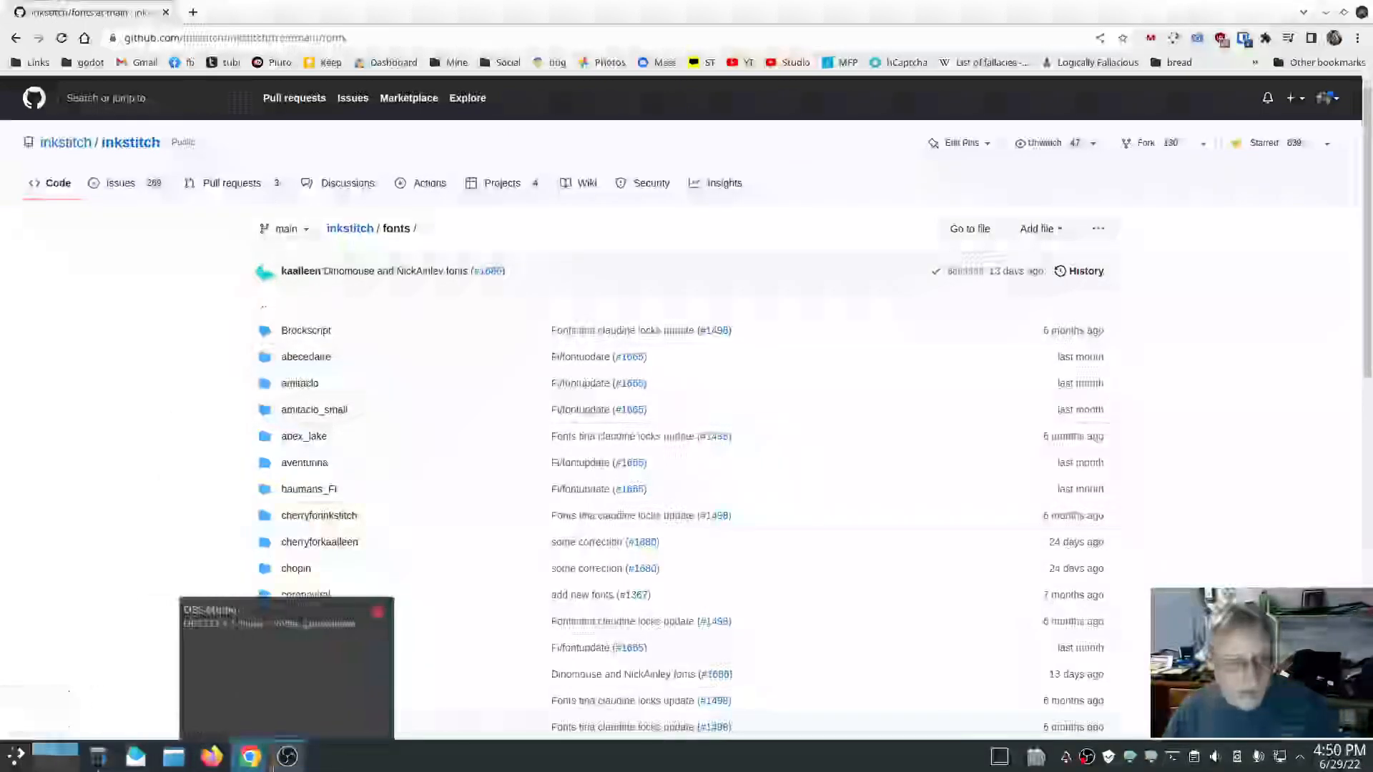
pyautogui.scroll(-5, 174, 485)
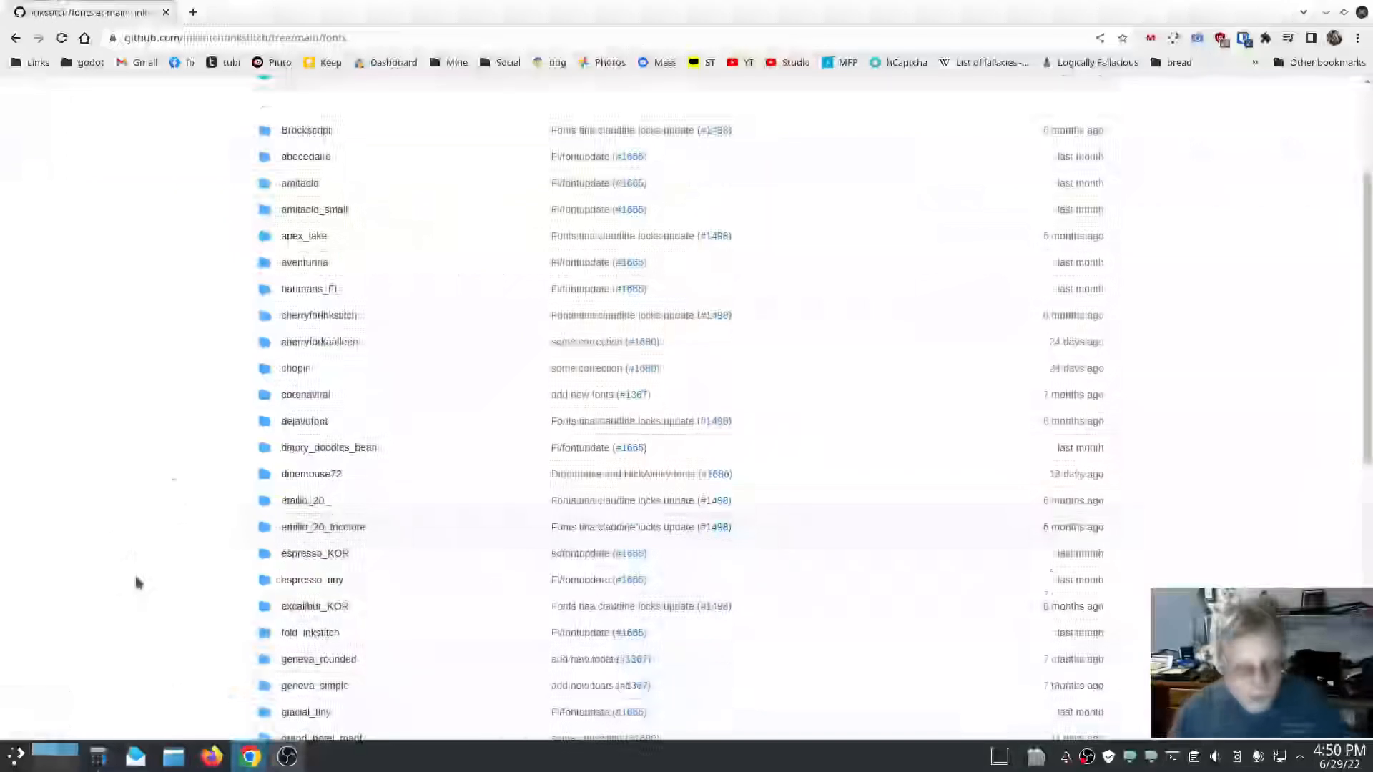
pyautogui.scroll(5, 179, 407)
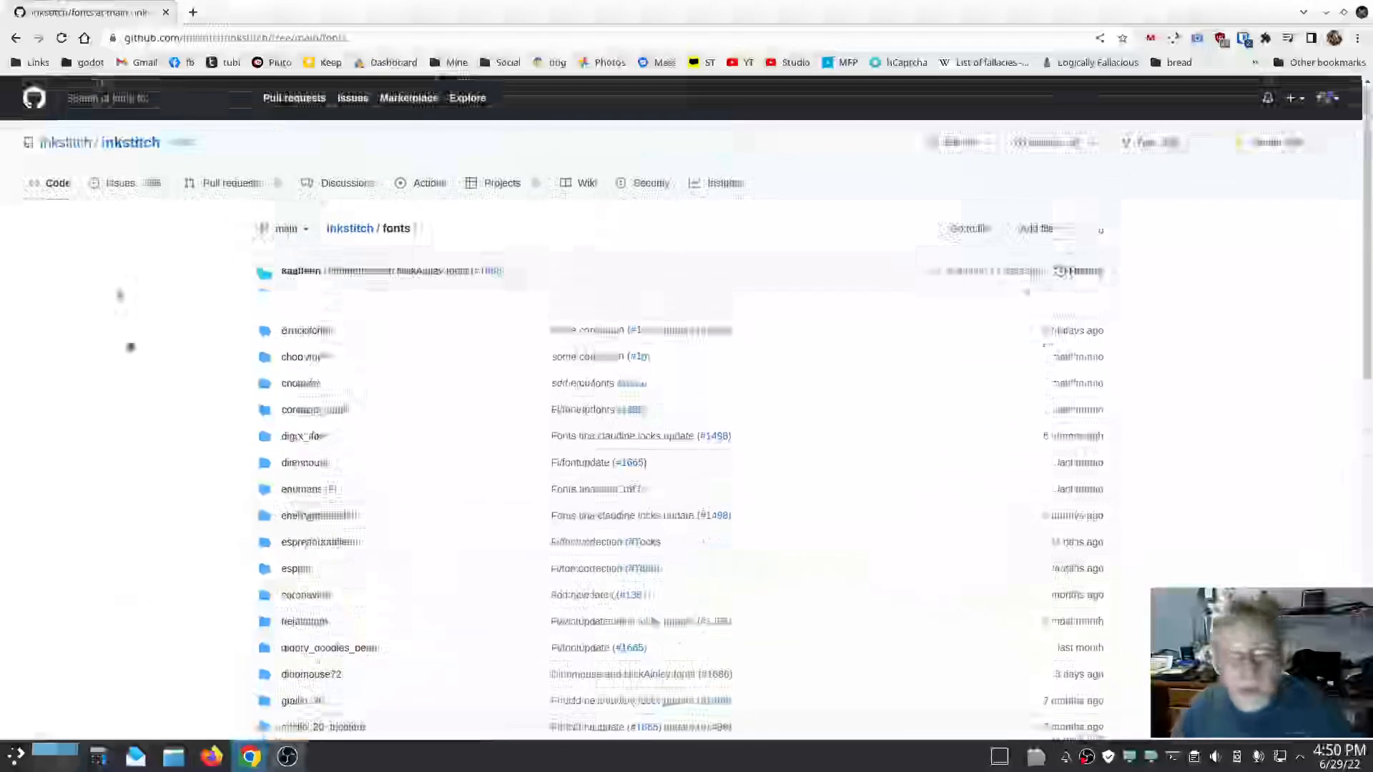
pyautogui.click(16, 39)
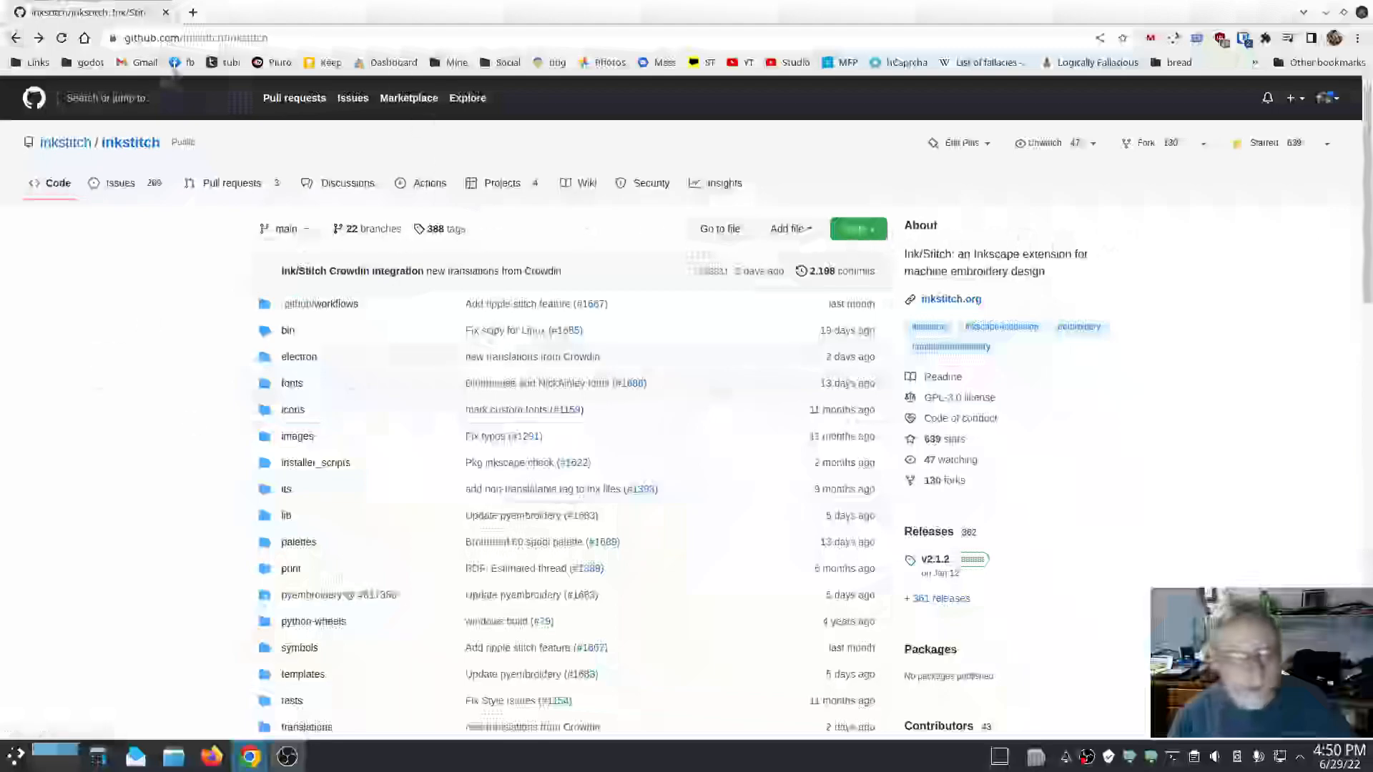
# Show the repository's clone and Download ZIP options again.
pyautogui.click(858, 230)
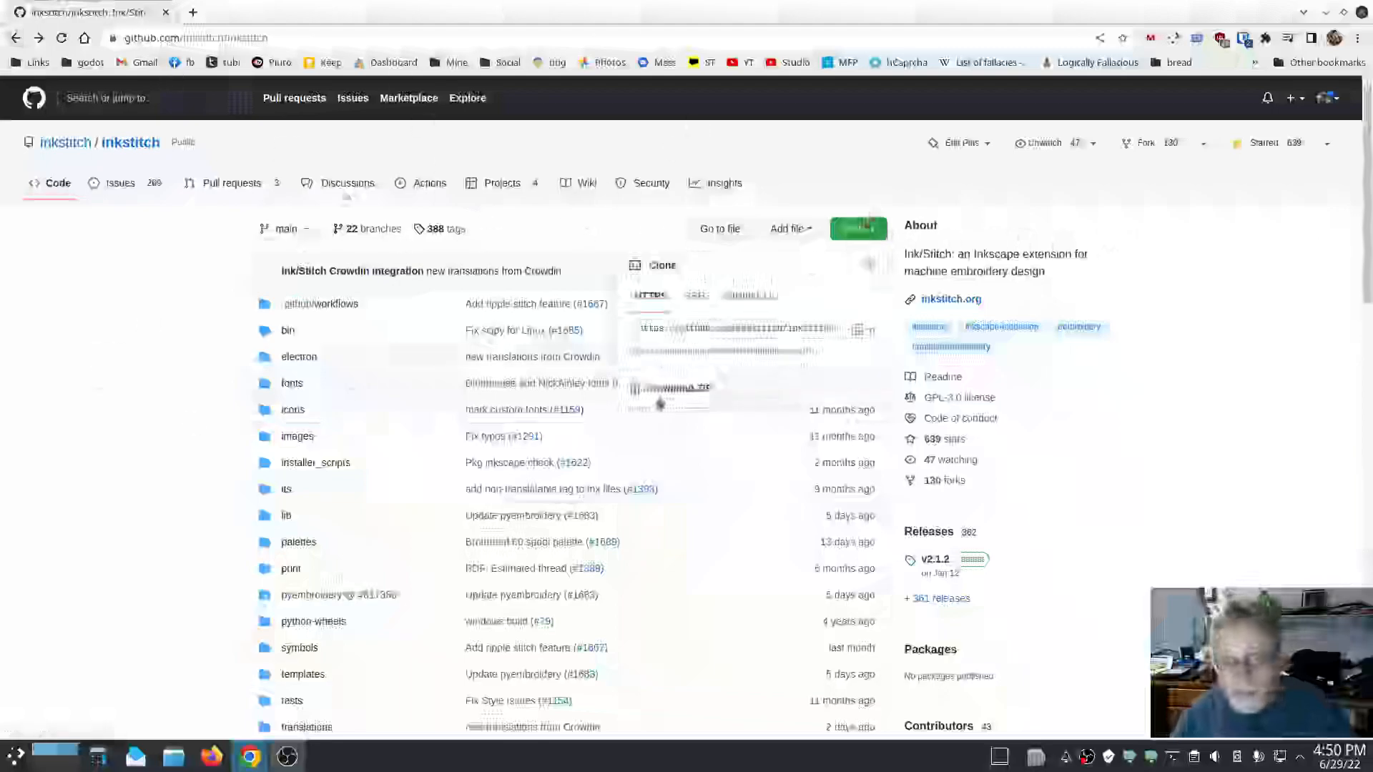
pyautogui.click(132, 451)
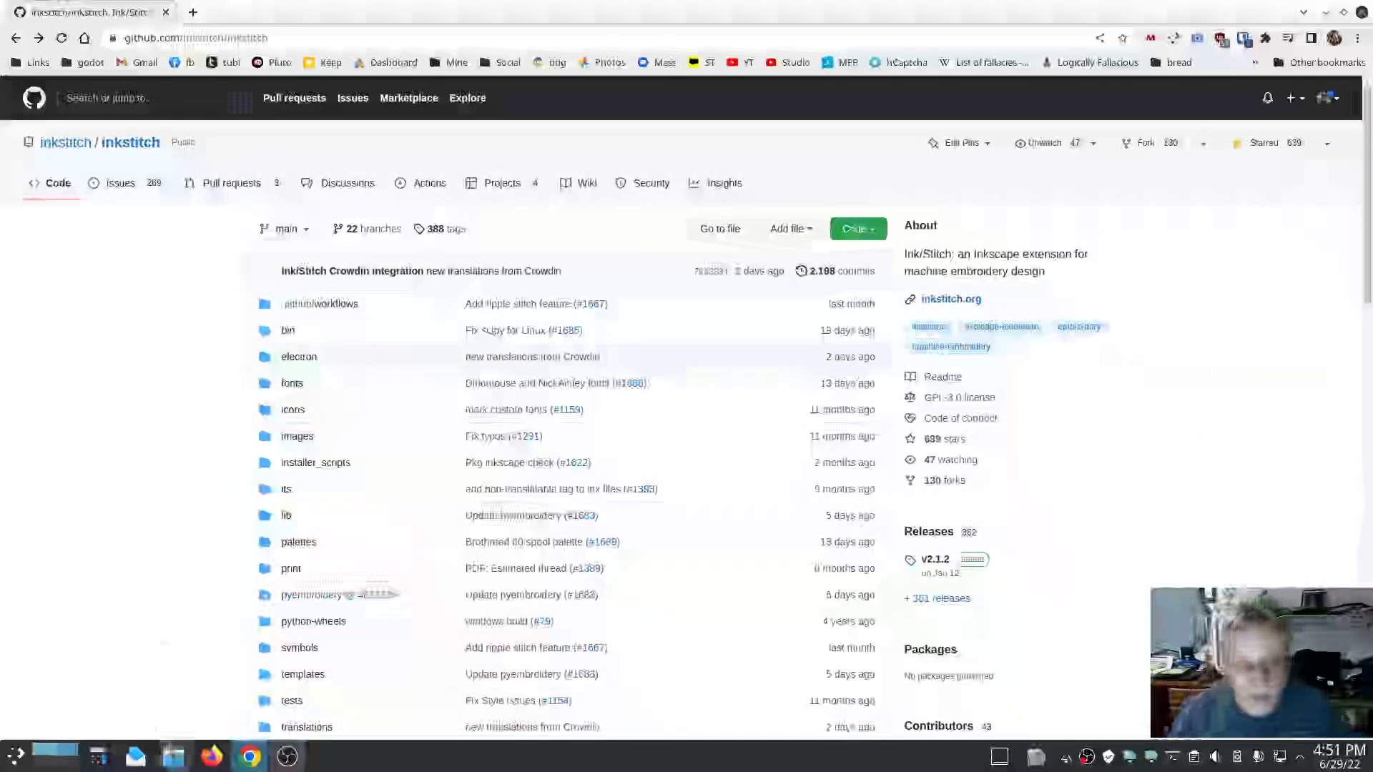
# Switch to the file manager and view the downloaded inkstitch-main fonts folder in a single pane.
pyautogui.click(169, 754)
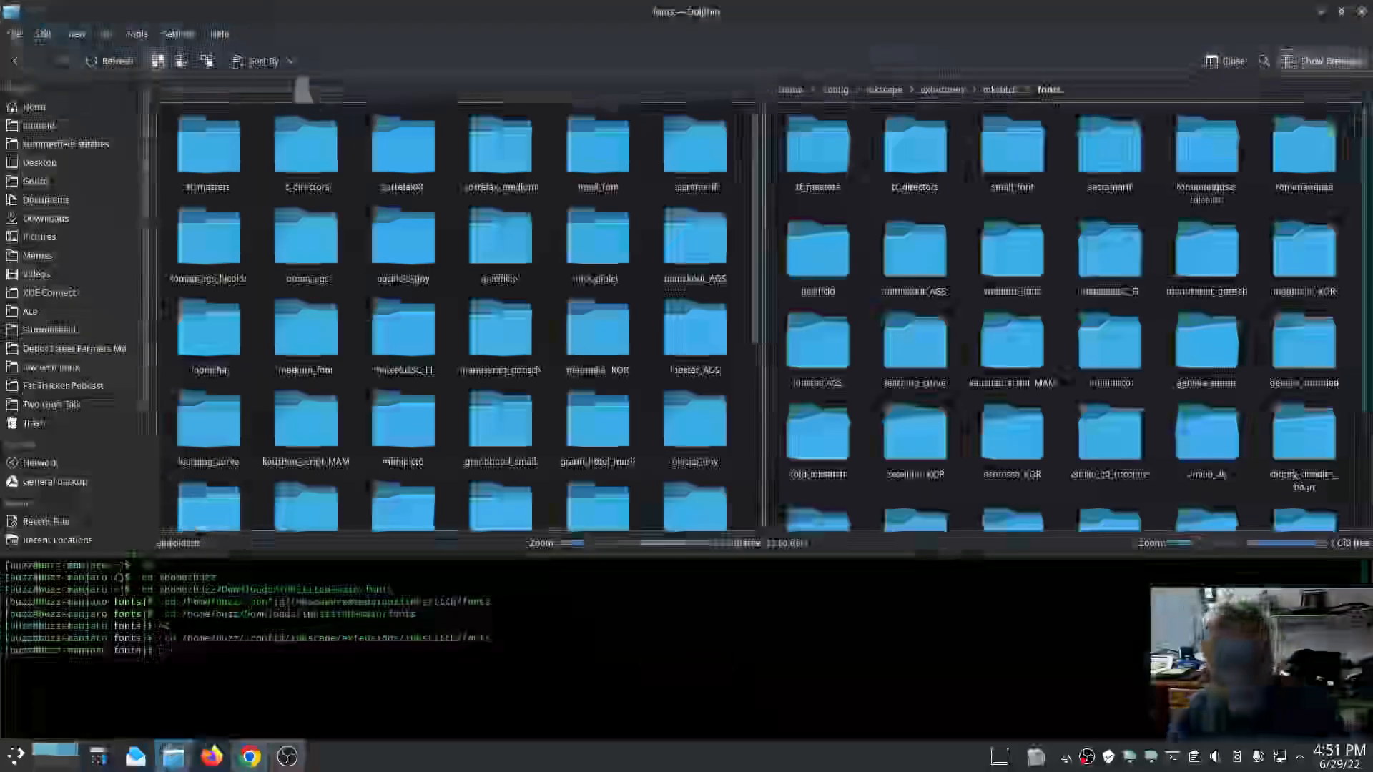
pyautogui.click(1105, 86)
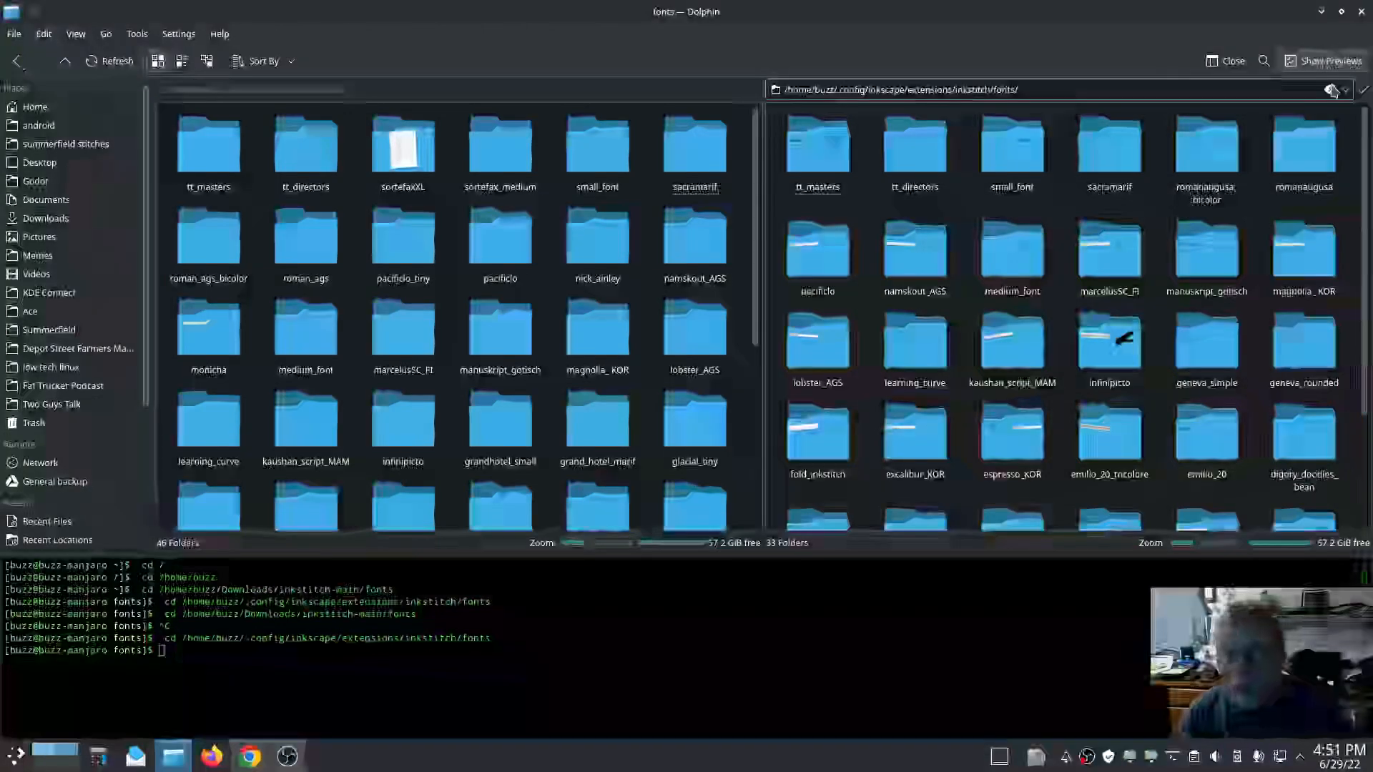
pyautogui.click(1223, 62)
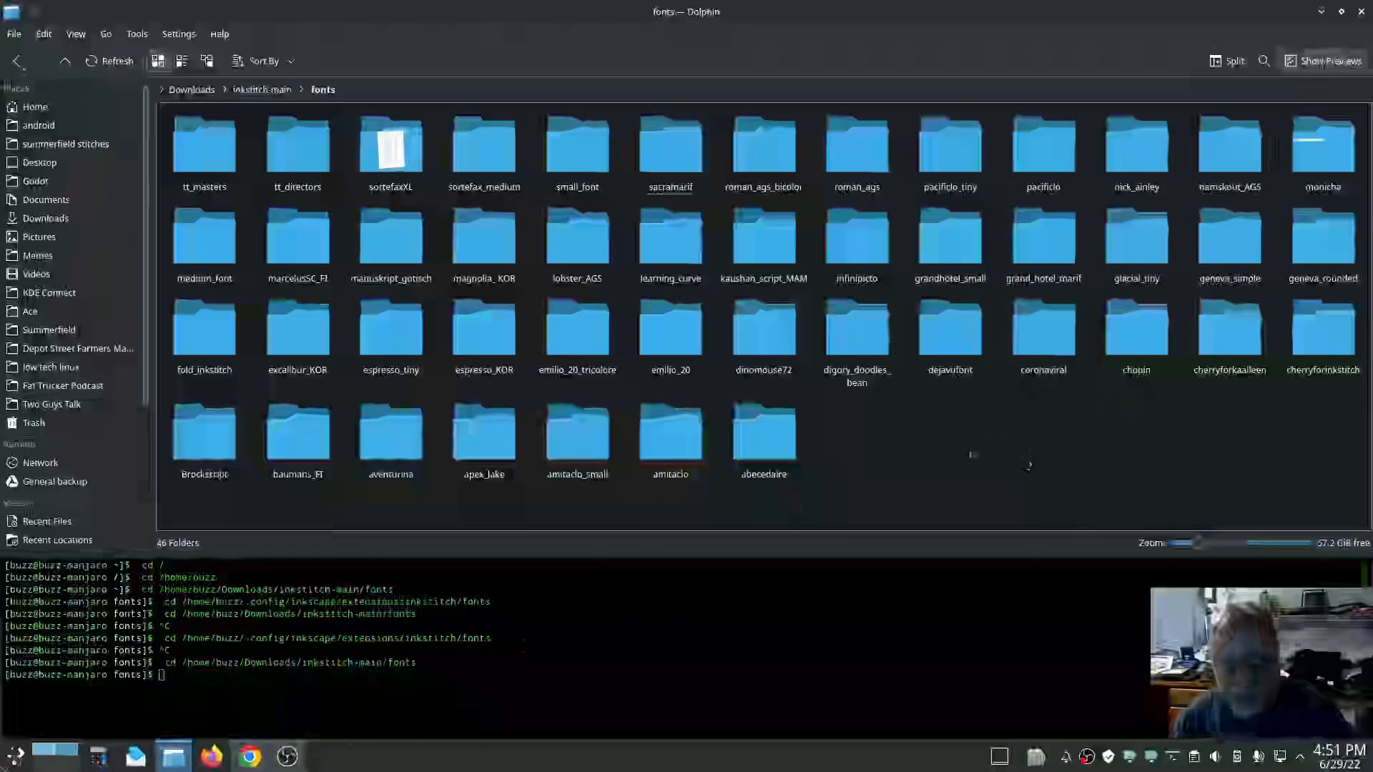
# Launch Inkscape with a new blank document.
pyautogui.click(15, 756)
pyautogui.click(429, 593)
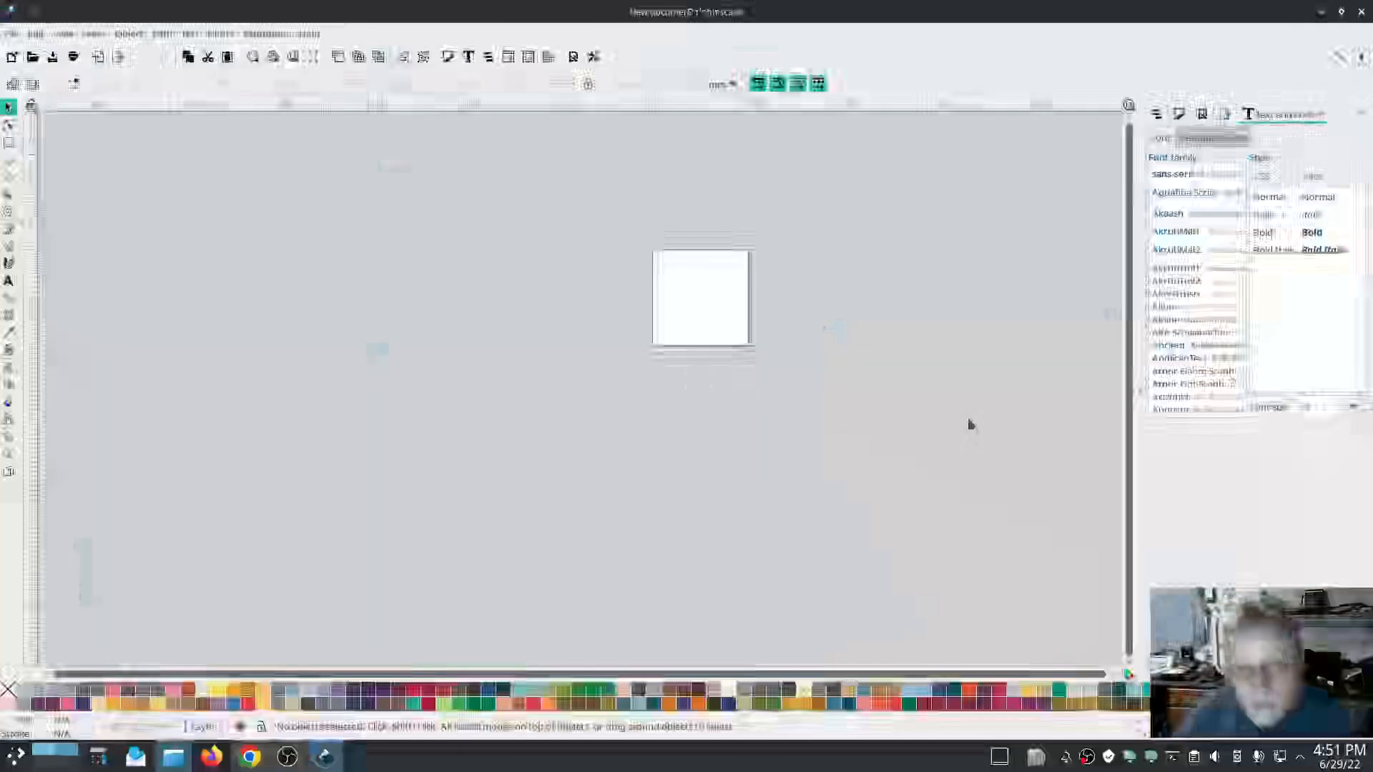
# Set the Ink/Stitch custom font directory to the downloaded Downloads/inkstitch-main/fonts folder and apply it.
pyautogui.click(276, 36)
pyautogui.moveTo(429, 232)
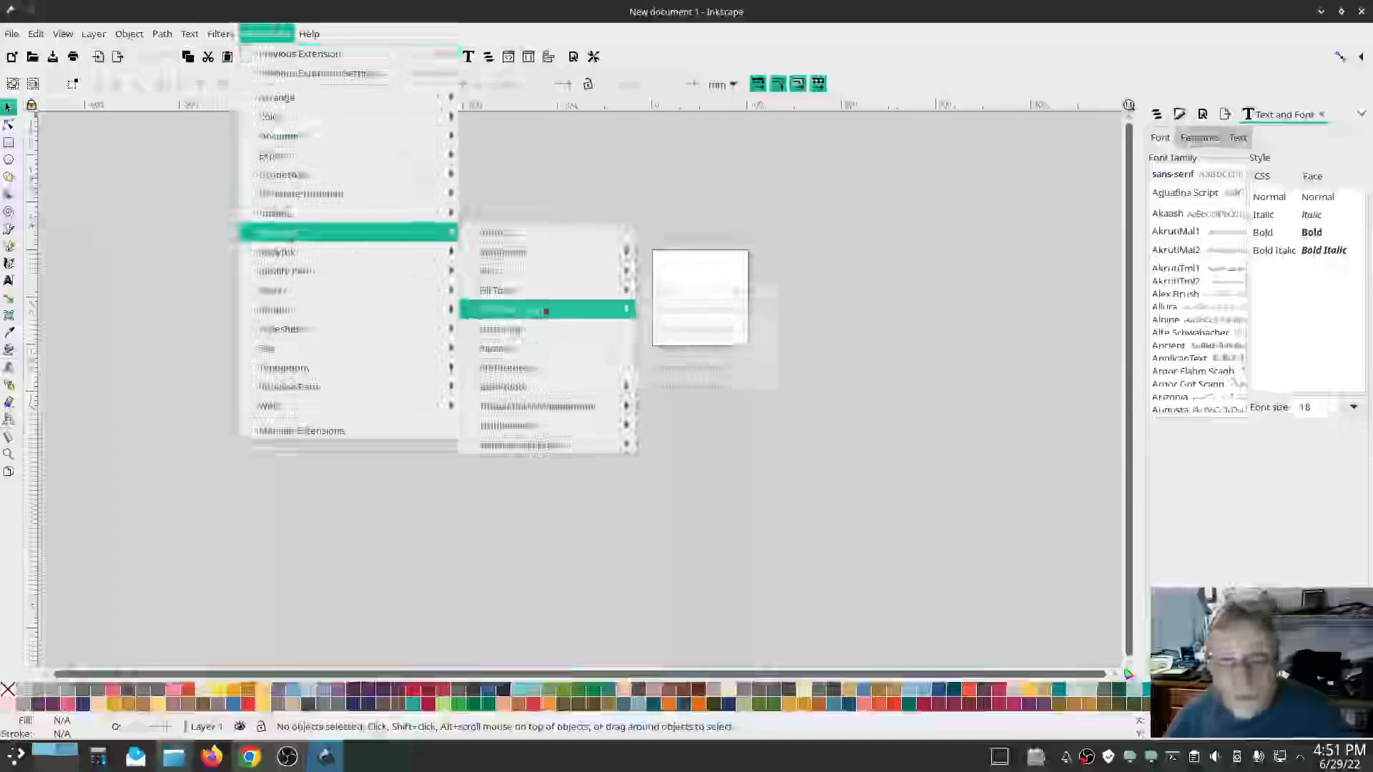
pyautogui.moveTo(542, 310)
pyautogui.click(713, 309)
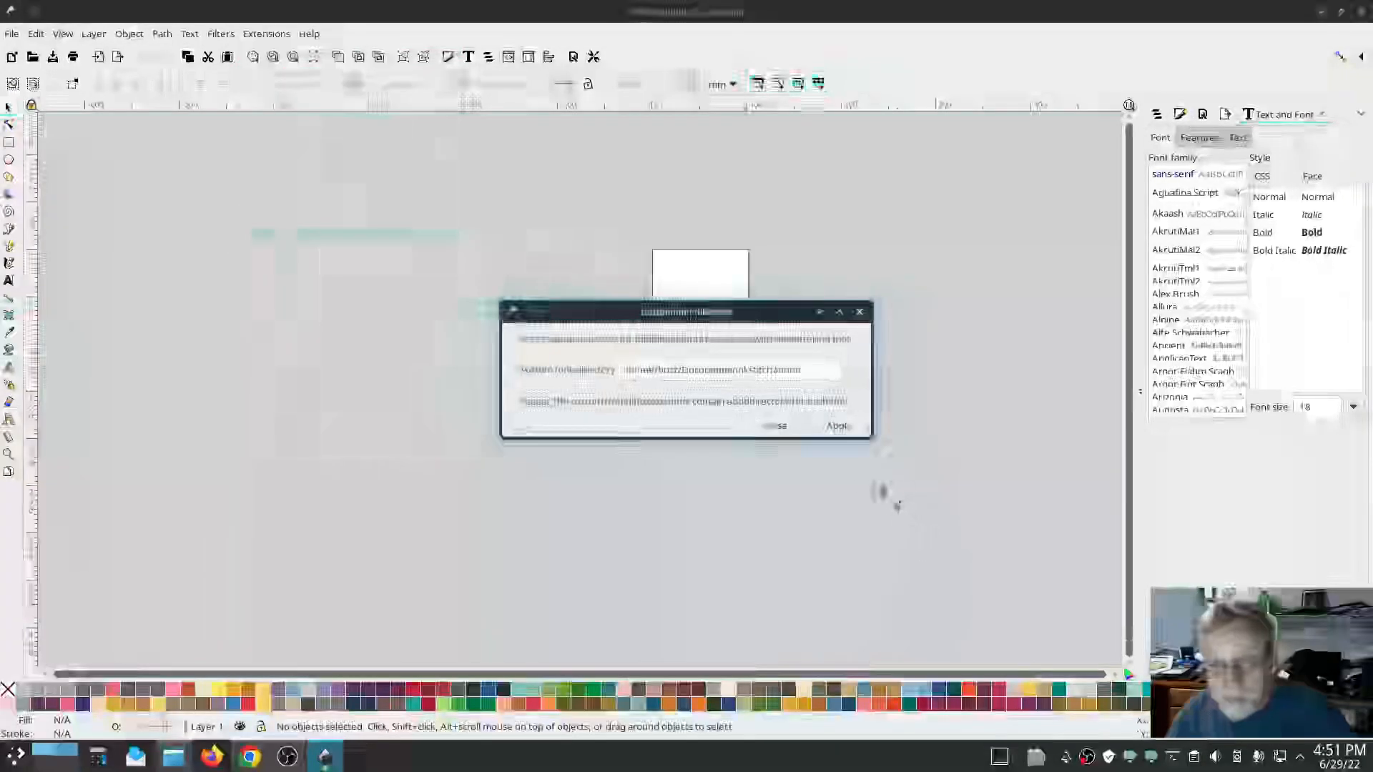
pyautogui.click(856, 372)
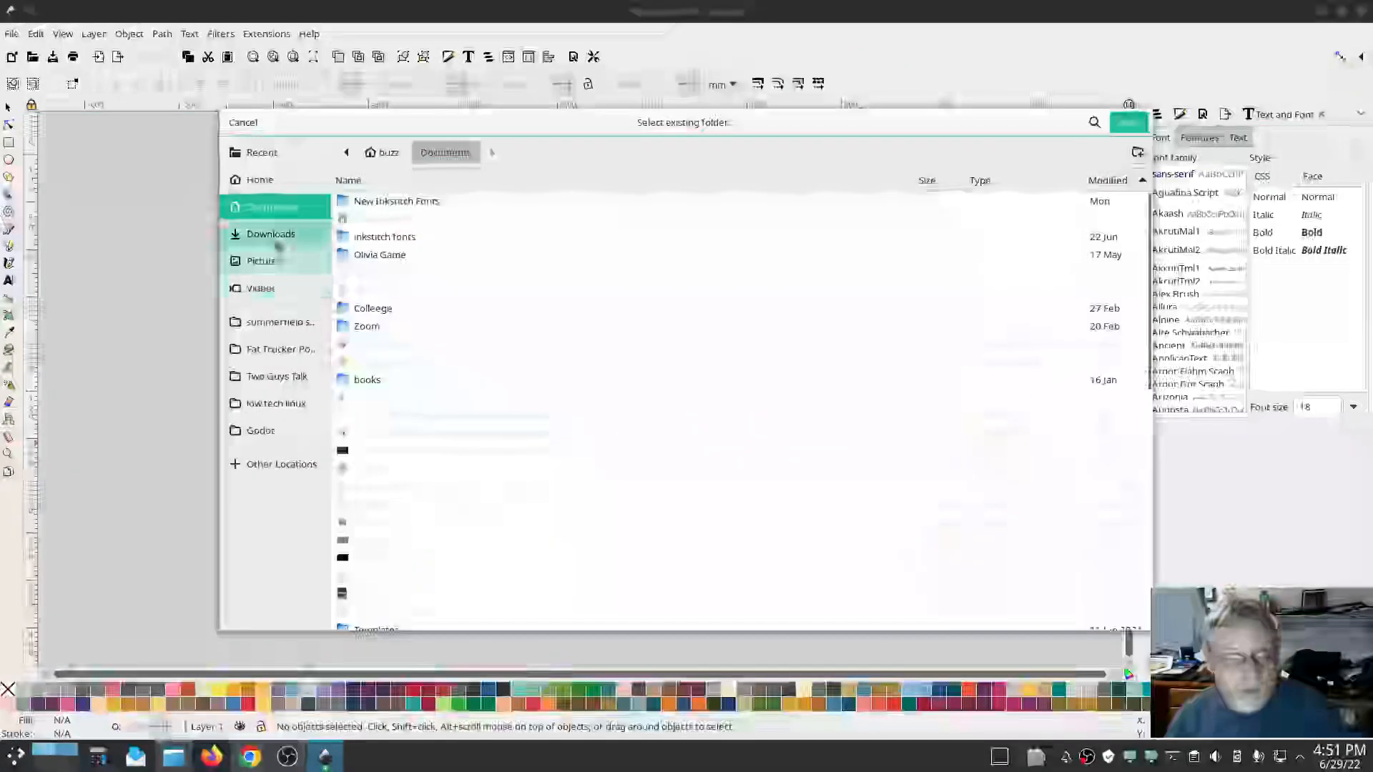
pyautogui.click(269, 233)
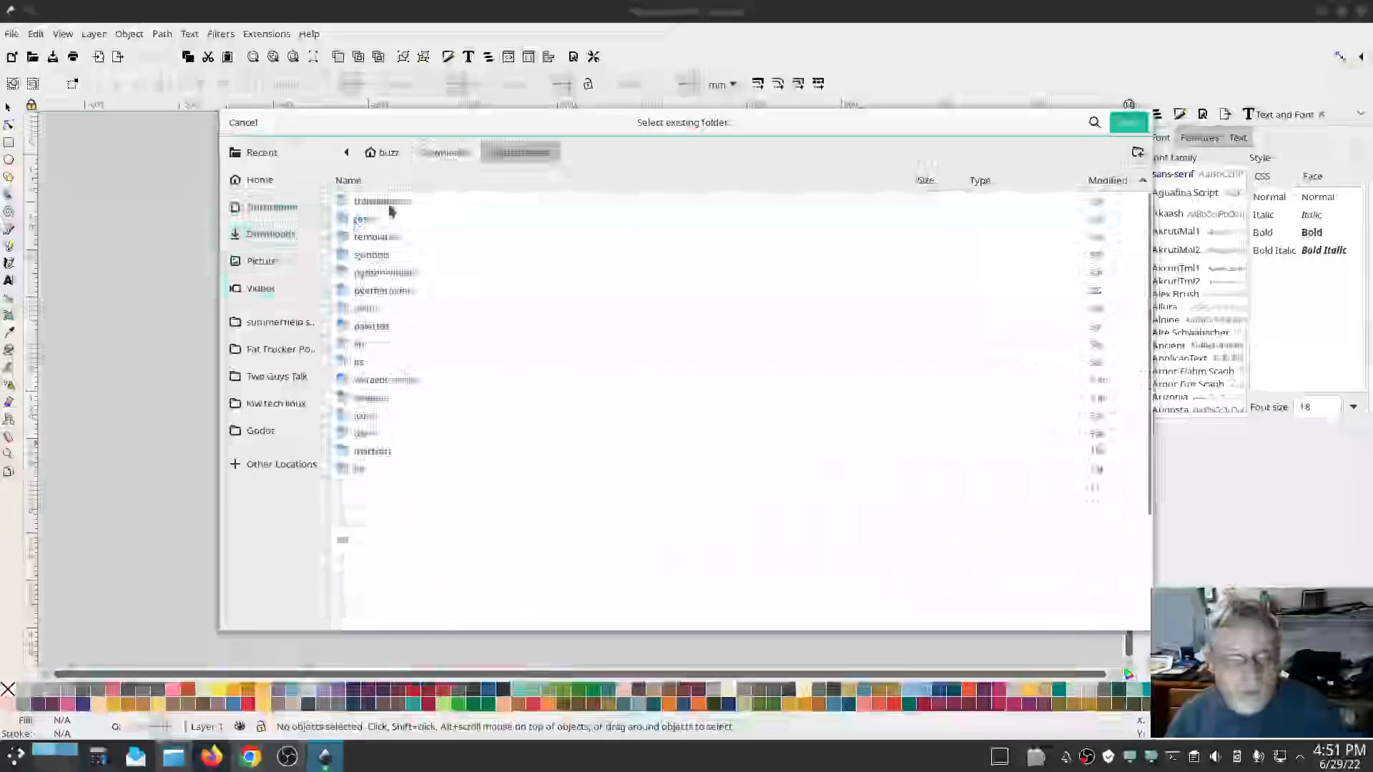
pyautogui.doubleClick(369, 434)
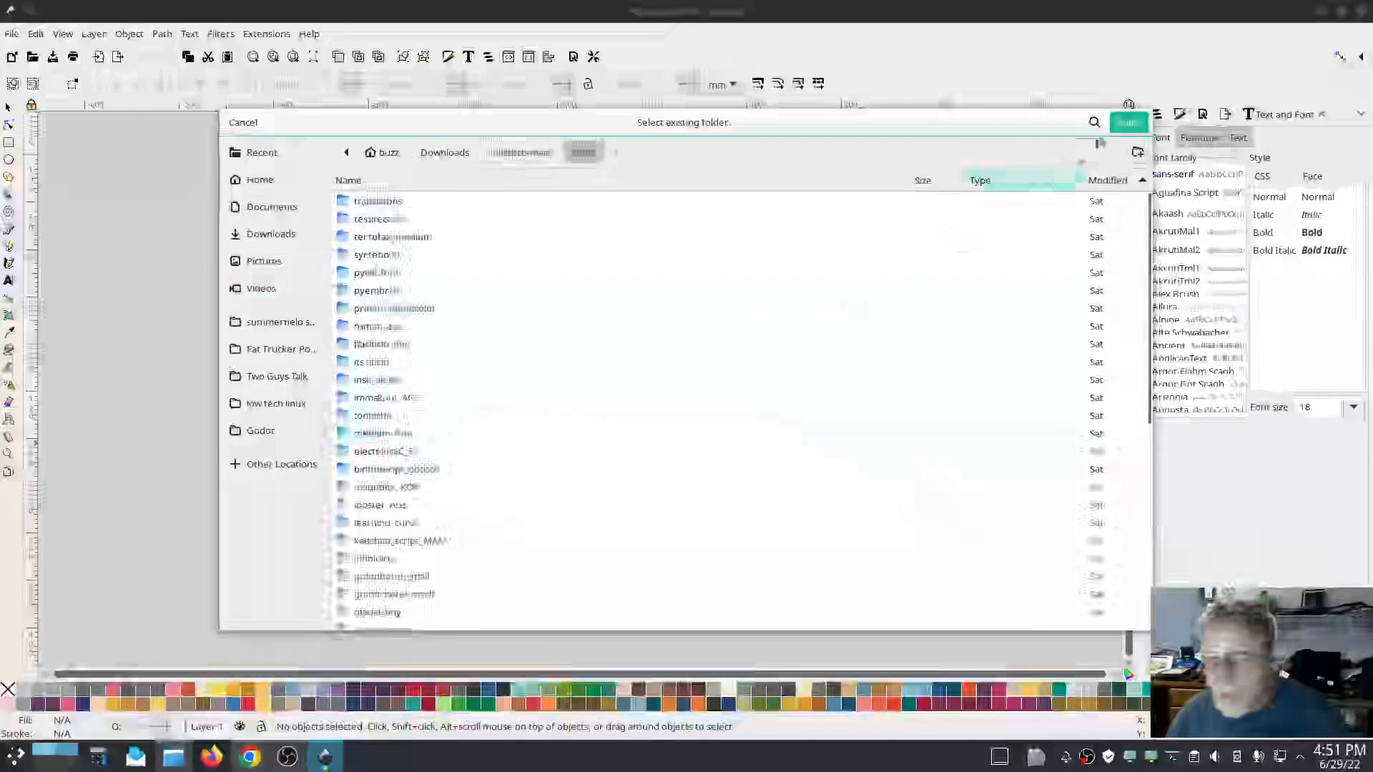
pyautogui.click(1127, 123)
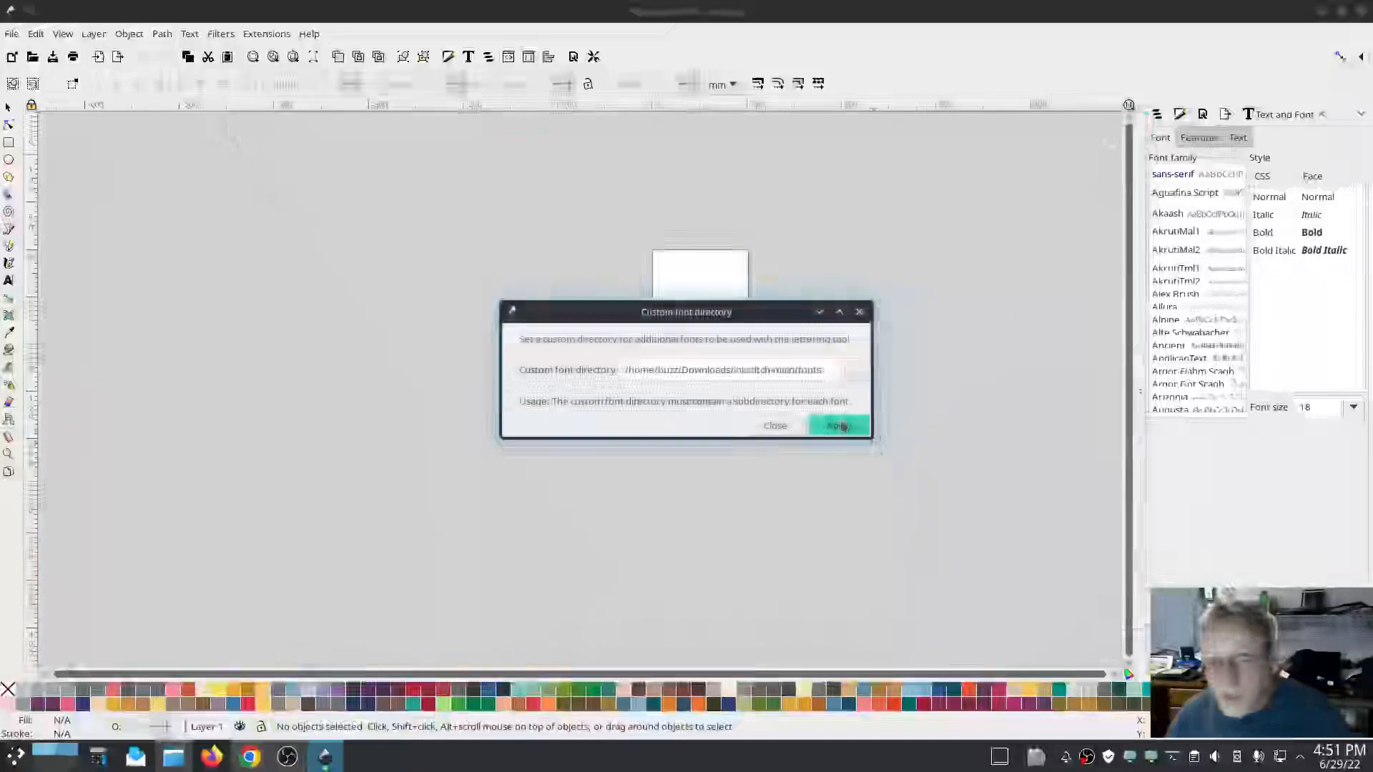
pyautogui.click(843, 426)
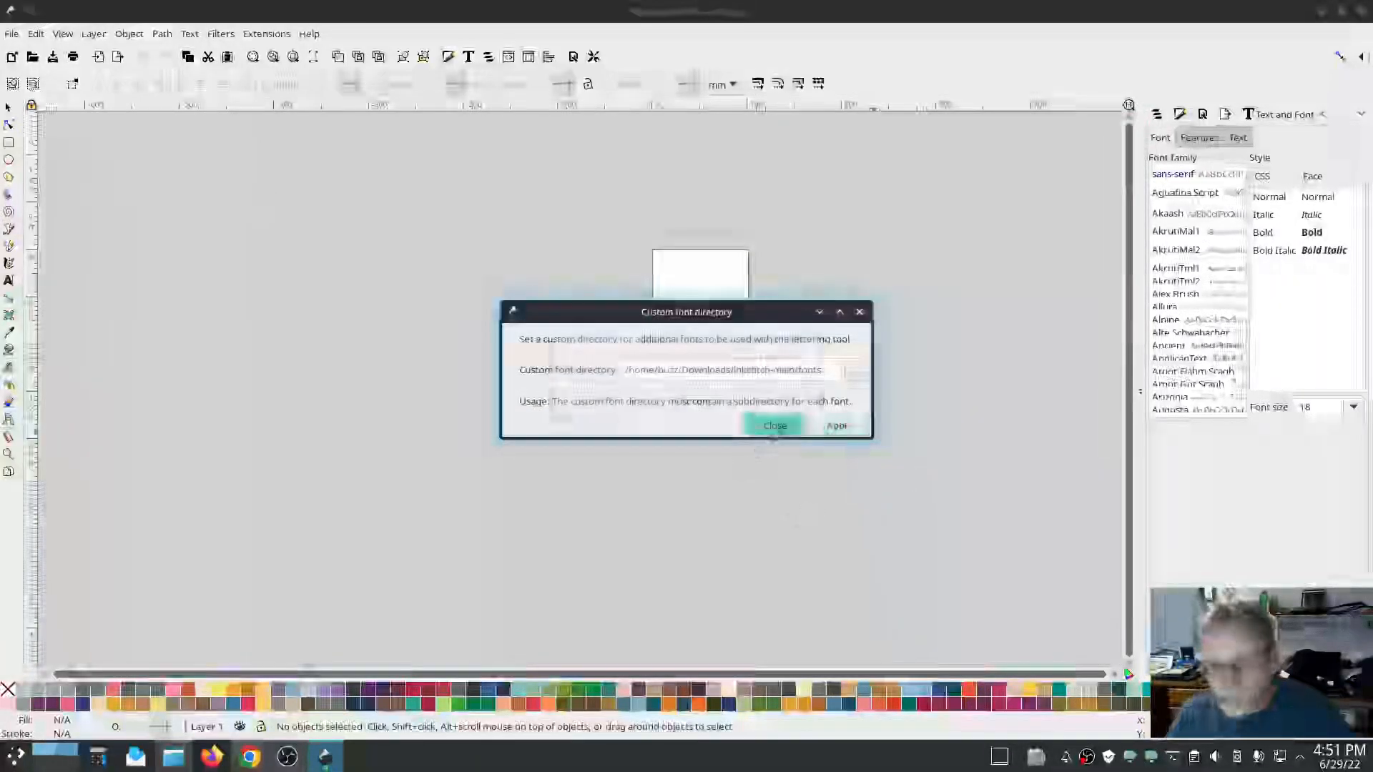
pyautogui.click(775, 426)
# Open the Ink/Stitch Lettering dialog and move it aside from the page.
pyautogui.click(266, 33)
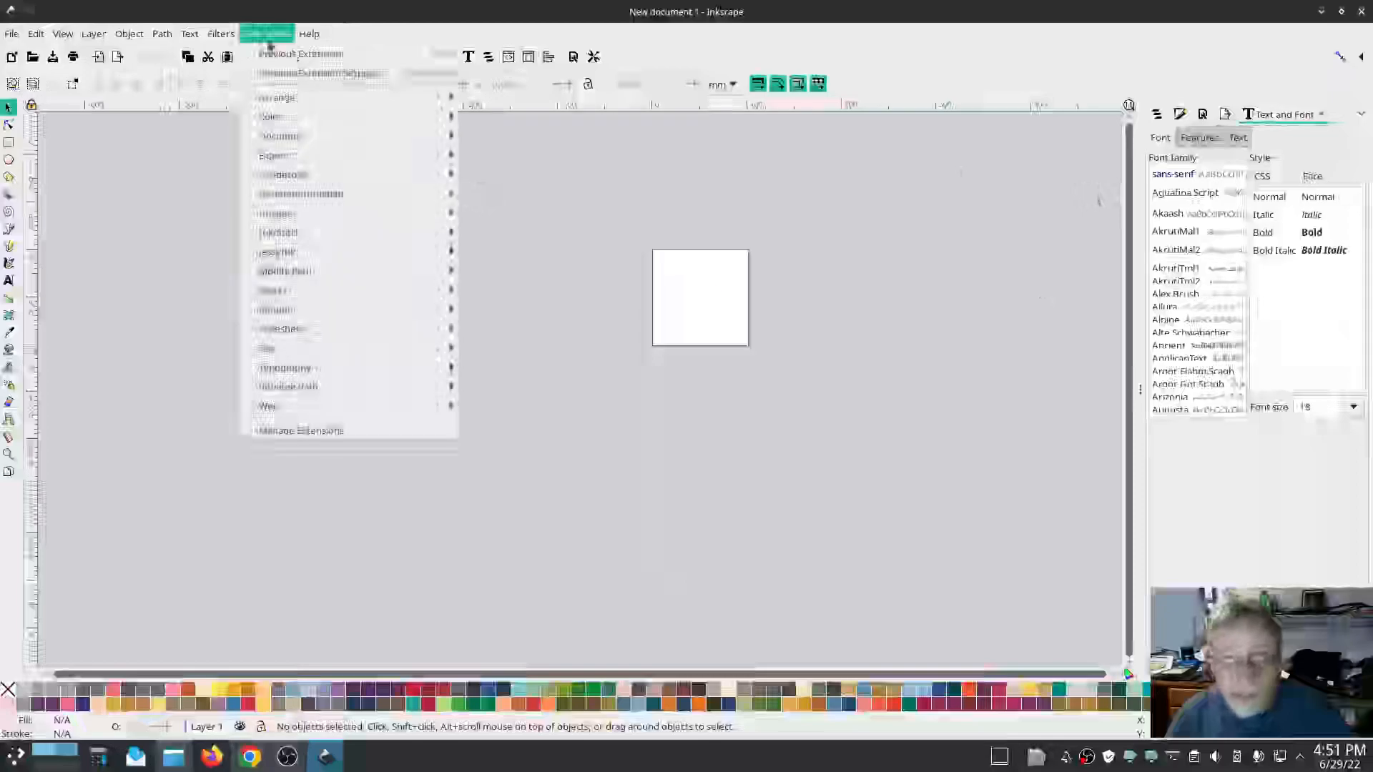
pyautogui.moveTo(284, 237)
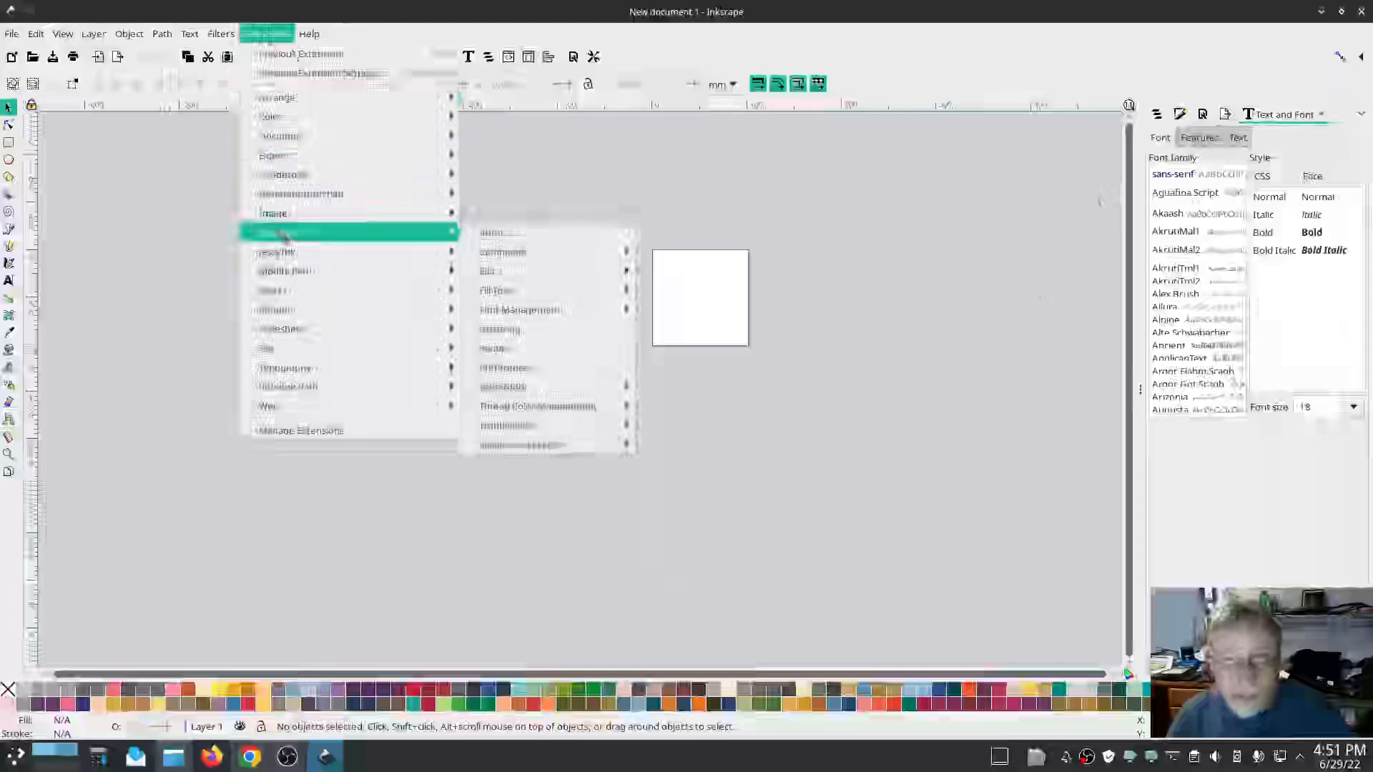
pyautogui.click(501, 330)
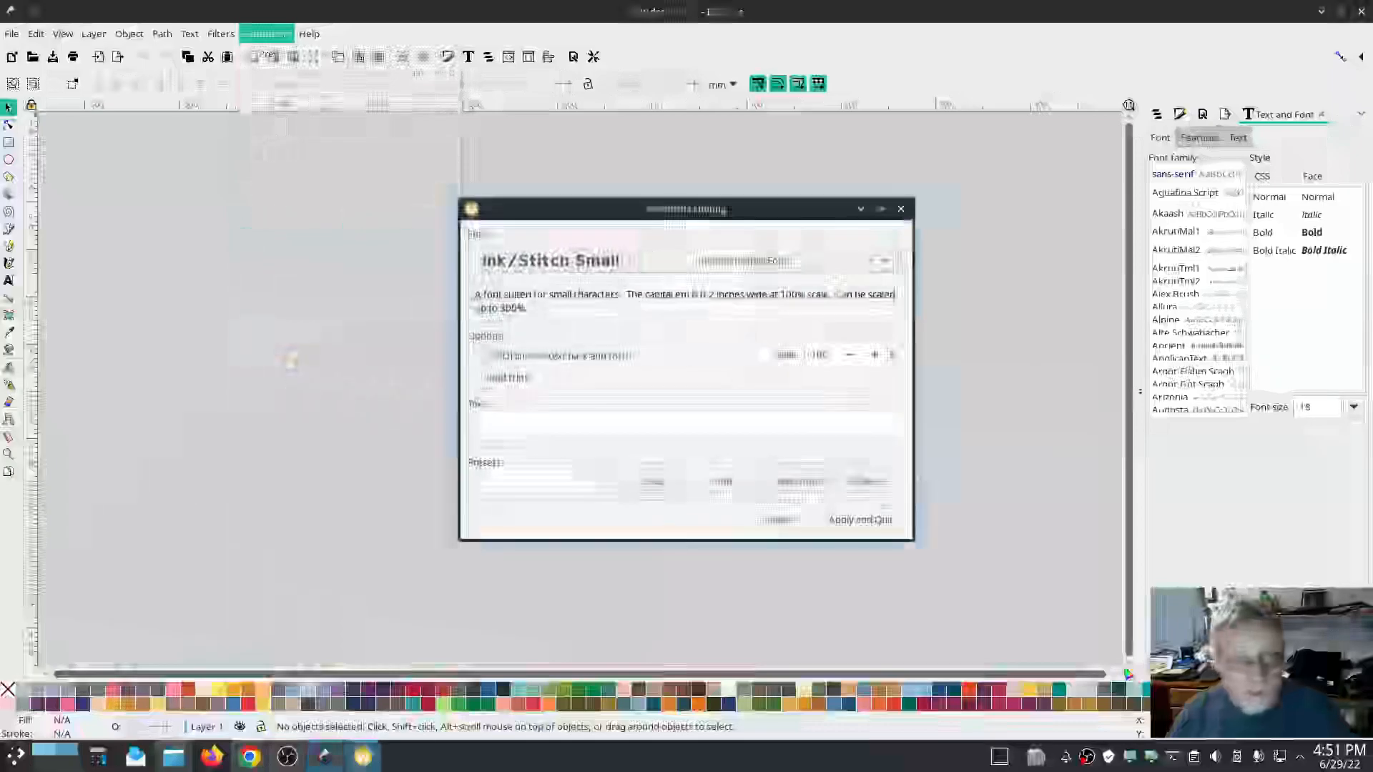
pyautogui.moveTo(719, 214); pyautogui.dragTo(200, 172)
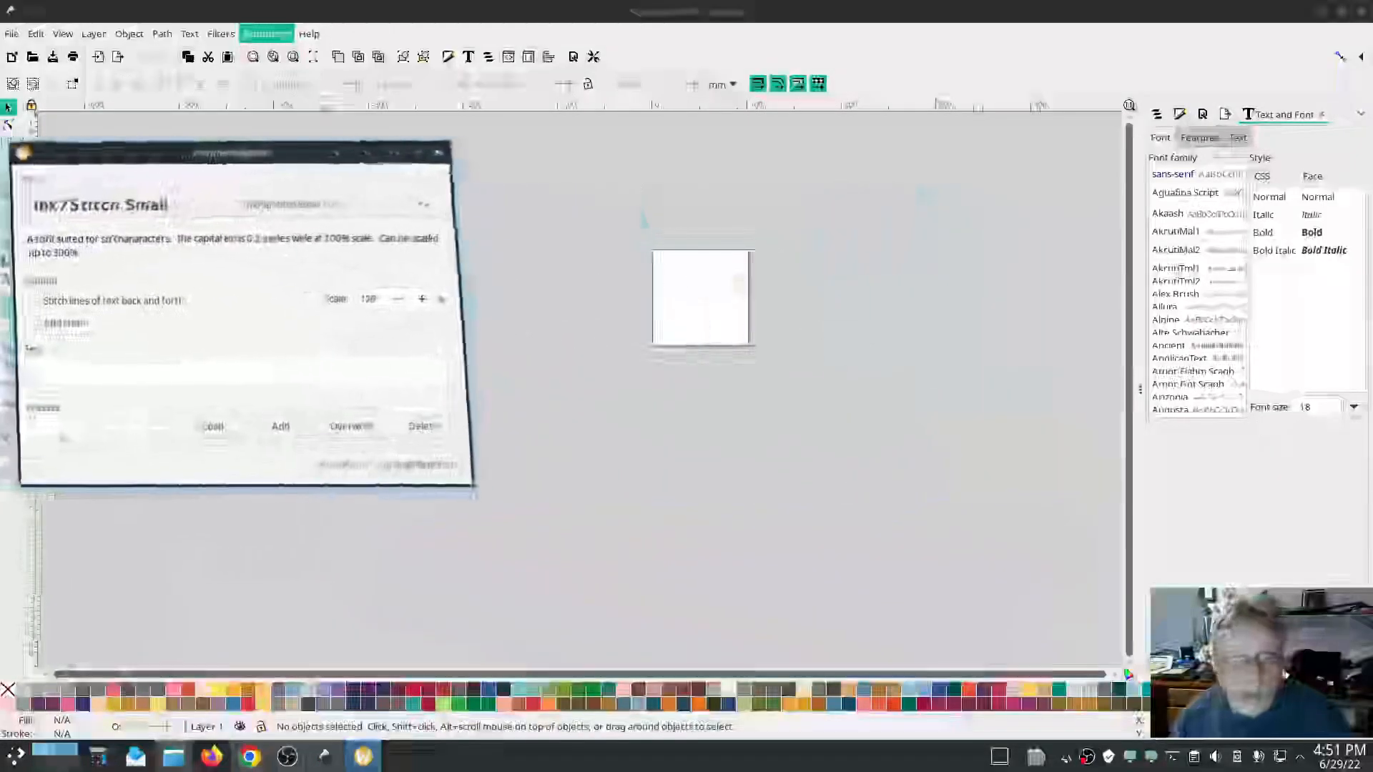
# Browse the available fonts in the Lettering font list.
pyautogui.click(327, 206)
pyautogui.scroll(-3, 327, 208)
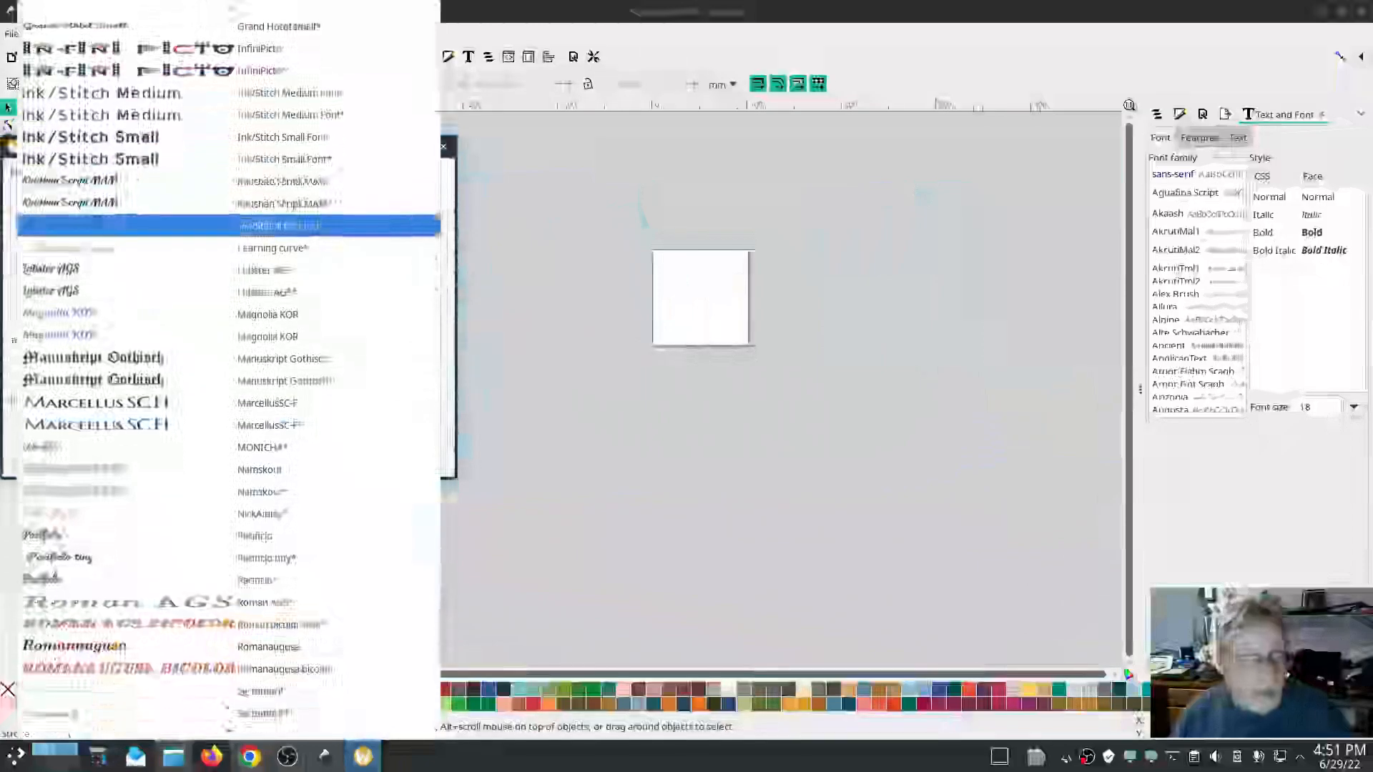
pyautogui.scroll(5, 282, 226)
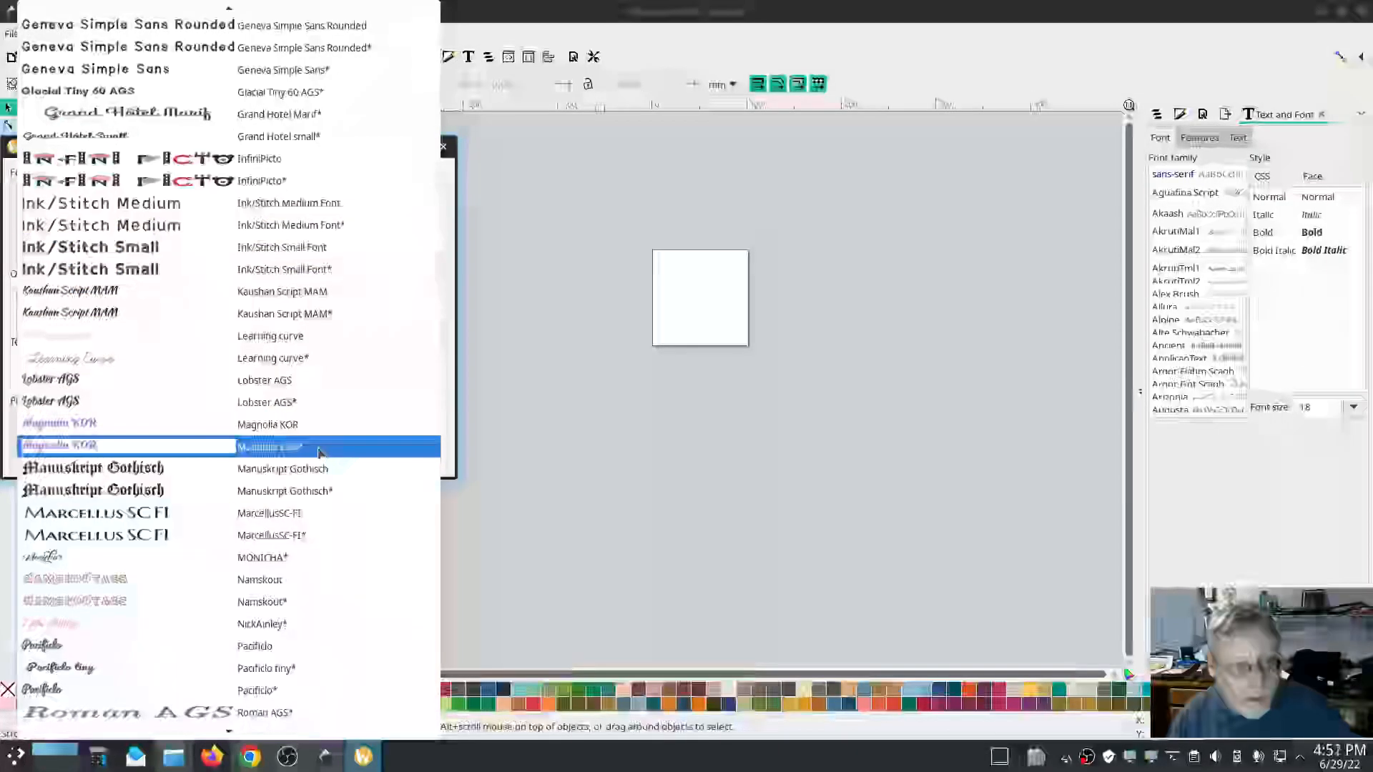
pyautogui.scroll(10, 316, 572)
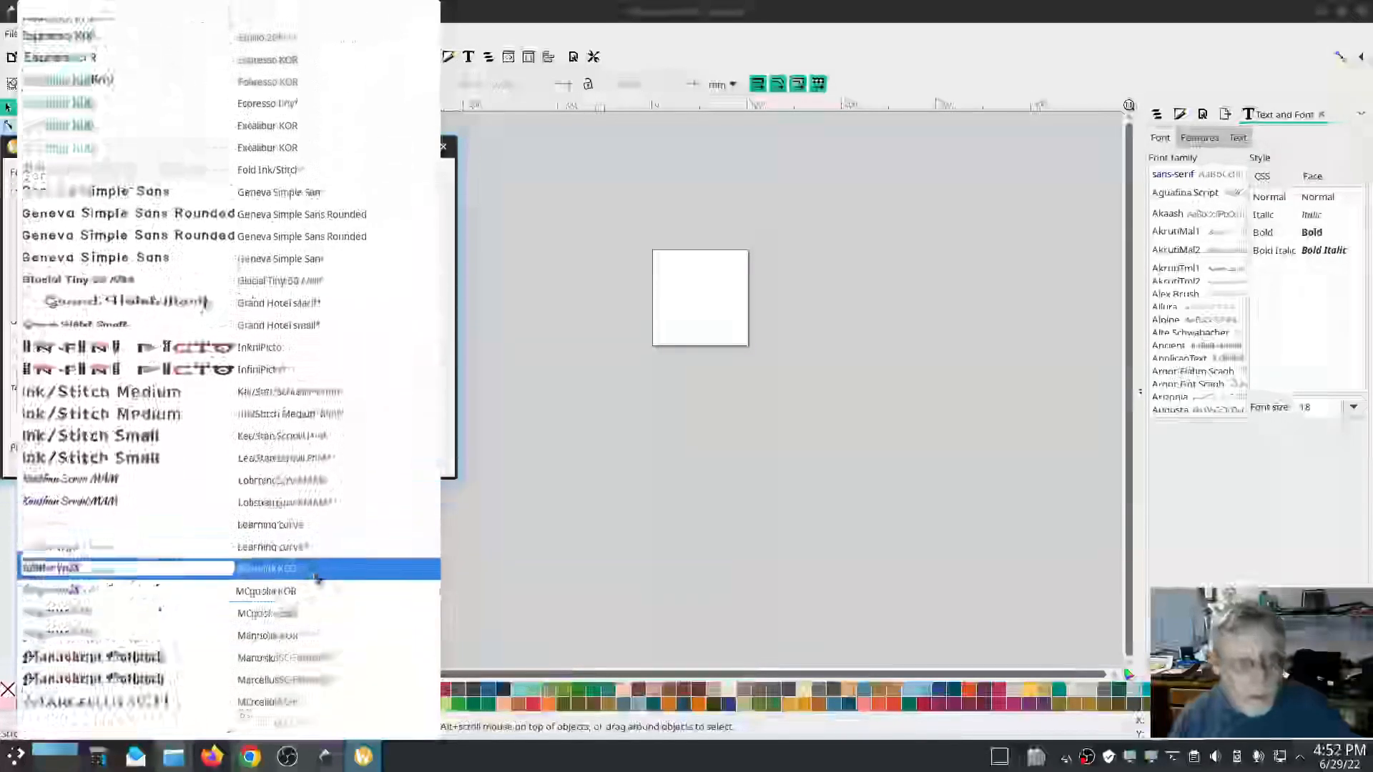
pyautogui.scroll(20, 316, 572)
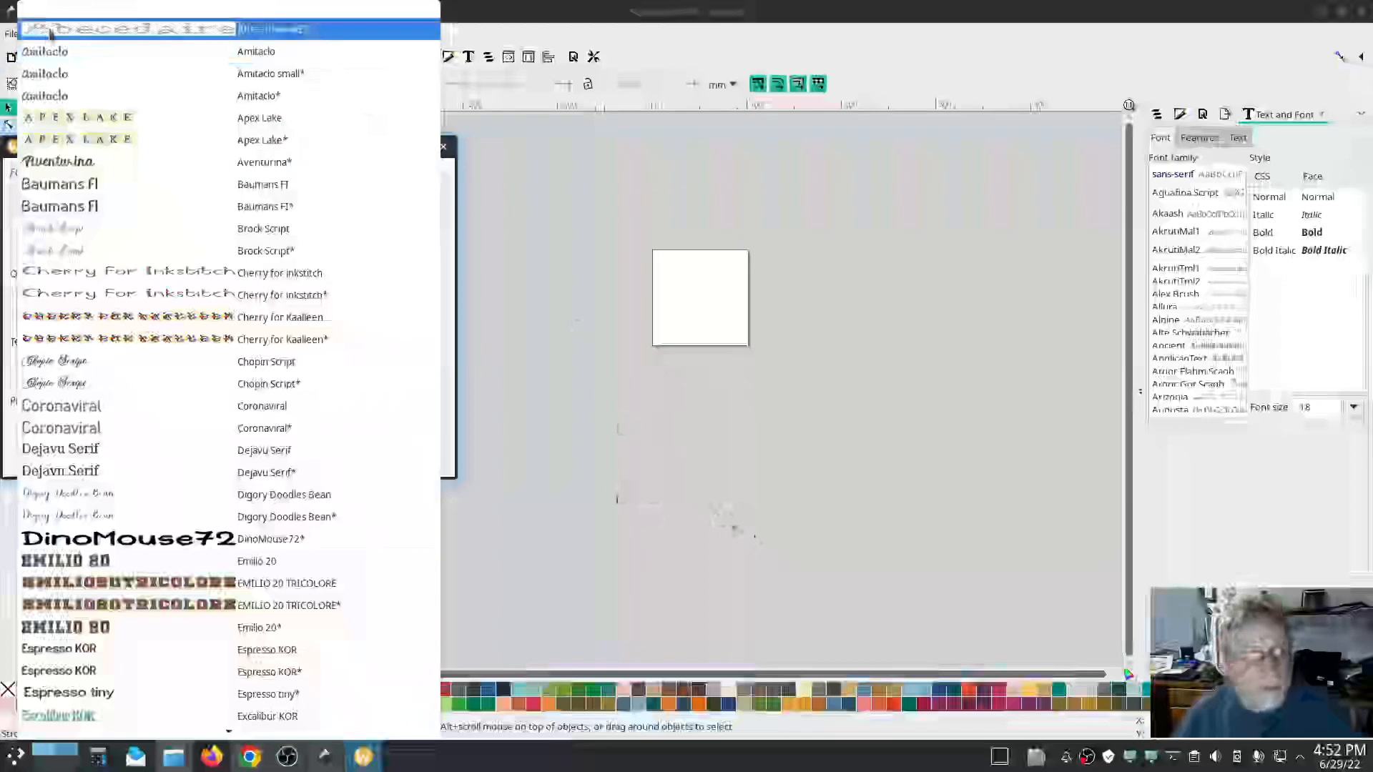
pyautogui.click(570, 366)
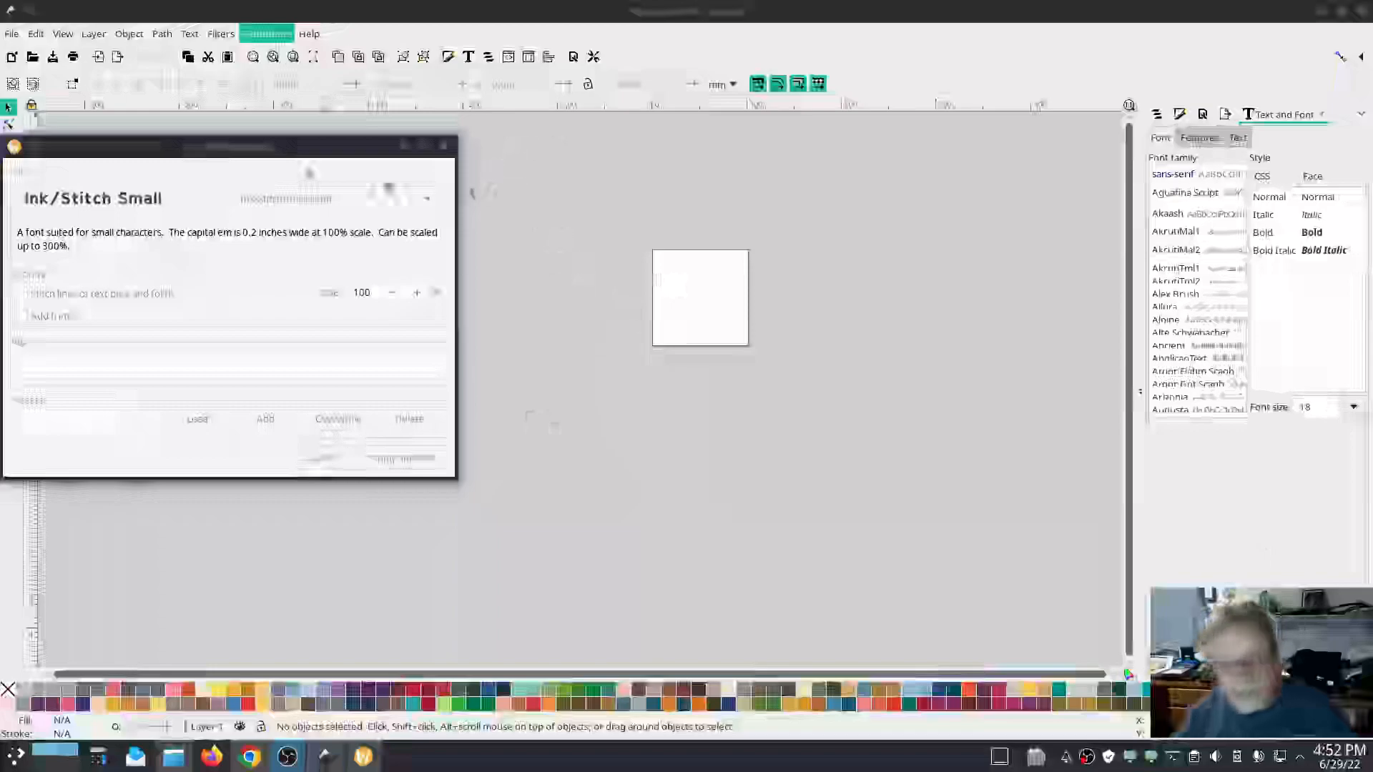
# Enter the lettering text Low Tech Linux.
pyautogui.click(89, 355)
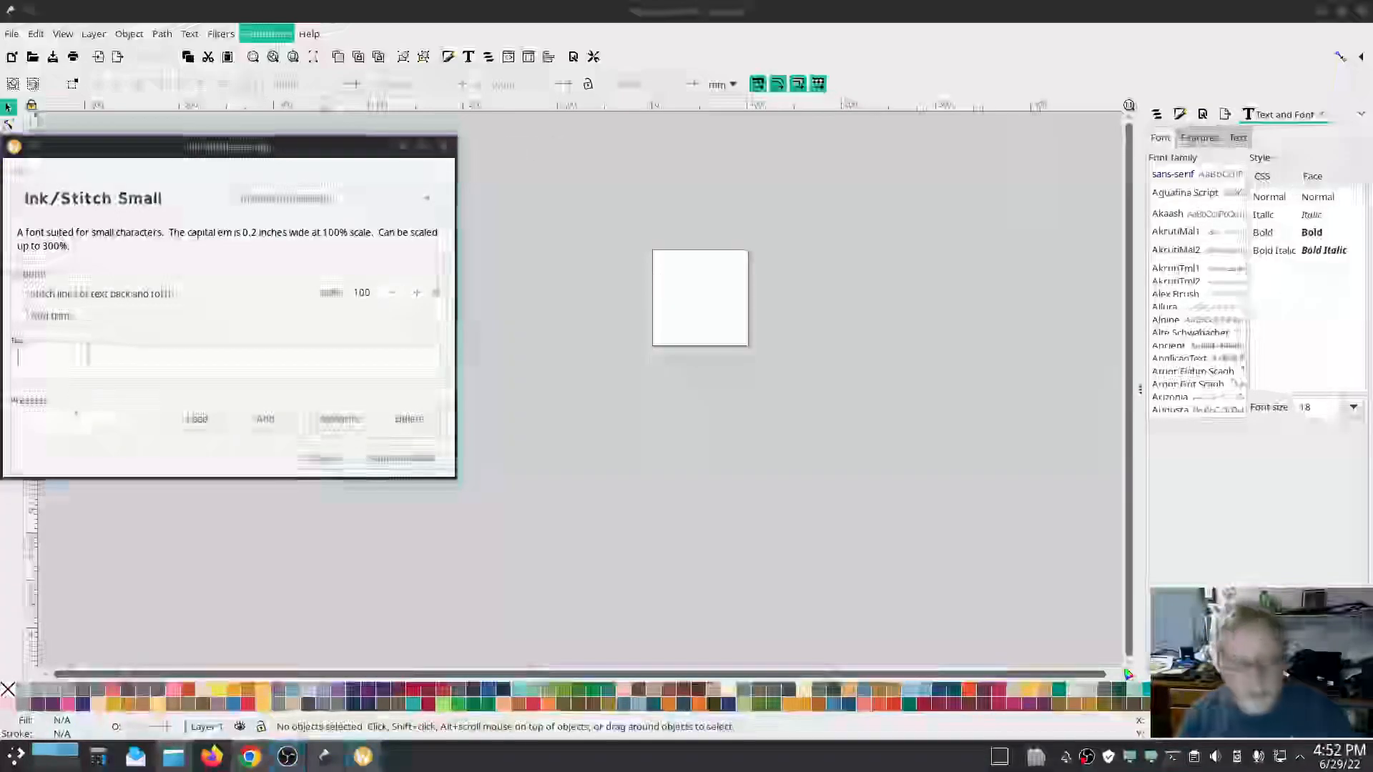
pyautogui.write('Low fe')
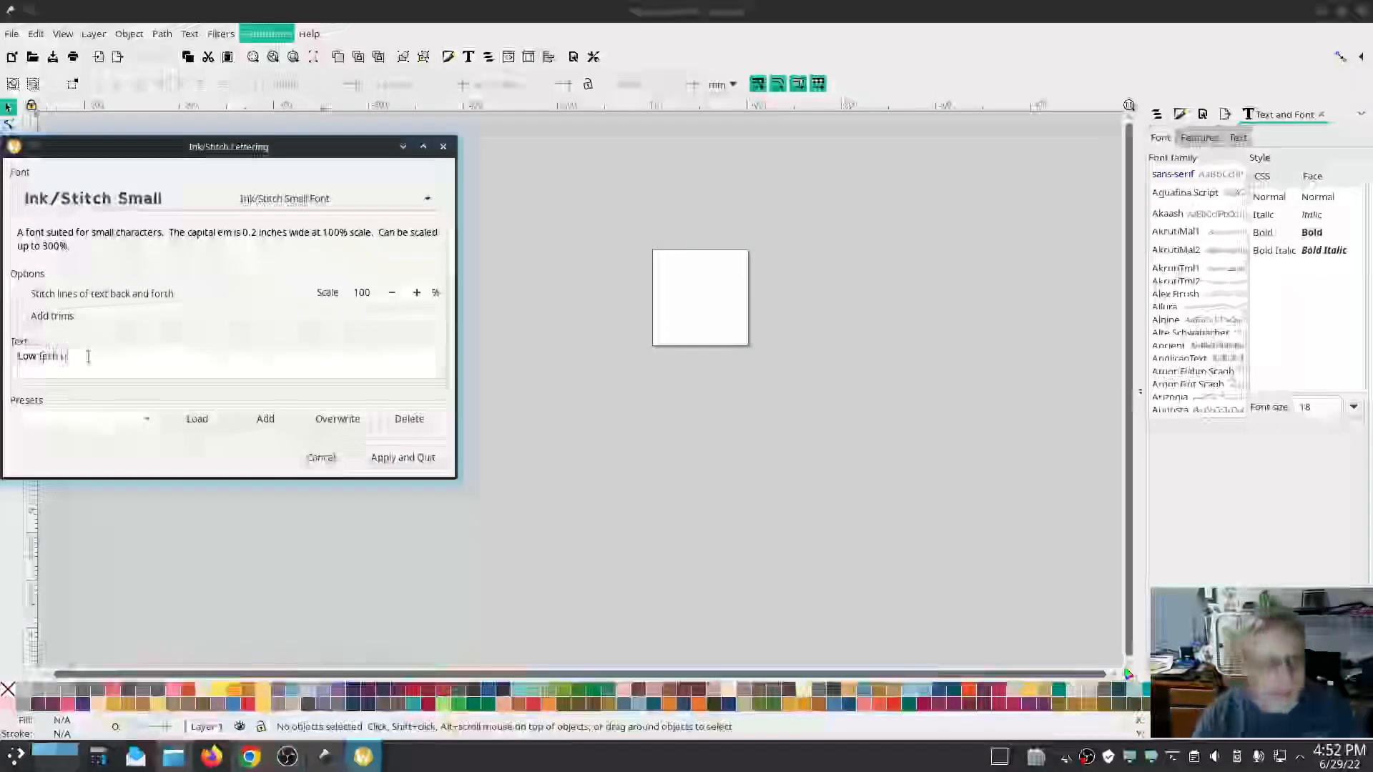
pyautogui.write('ch Linux')
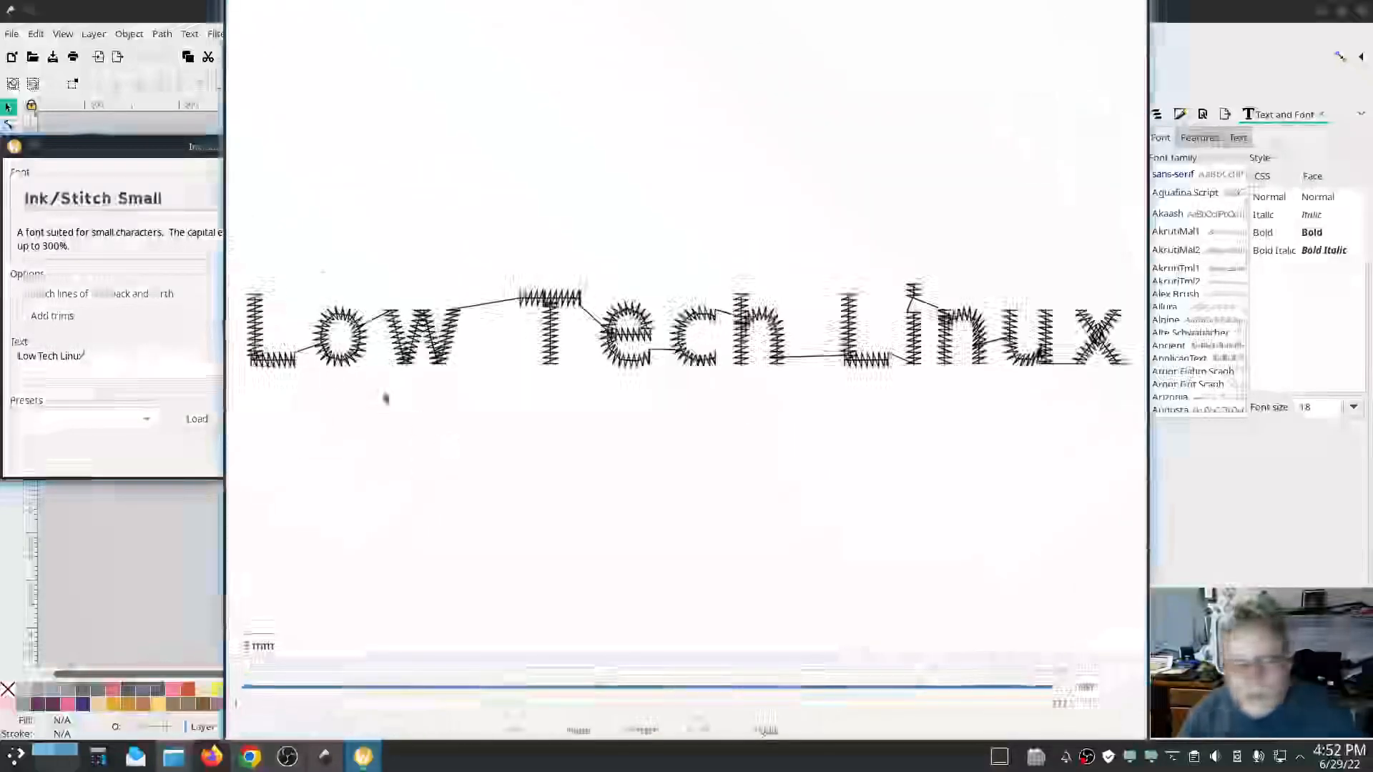
# Switch the lettering font to Abécédaire AGS* and move the Lettering dialog below the stitched text.
pyautogui.click(103, 145)
pyautogui.click(333, 210)
pyautogui.scroll(10, 249, 297)
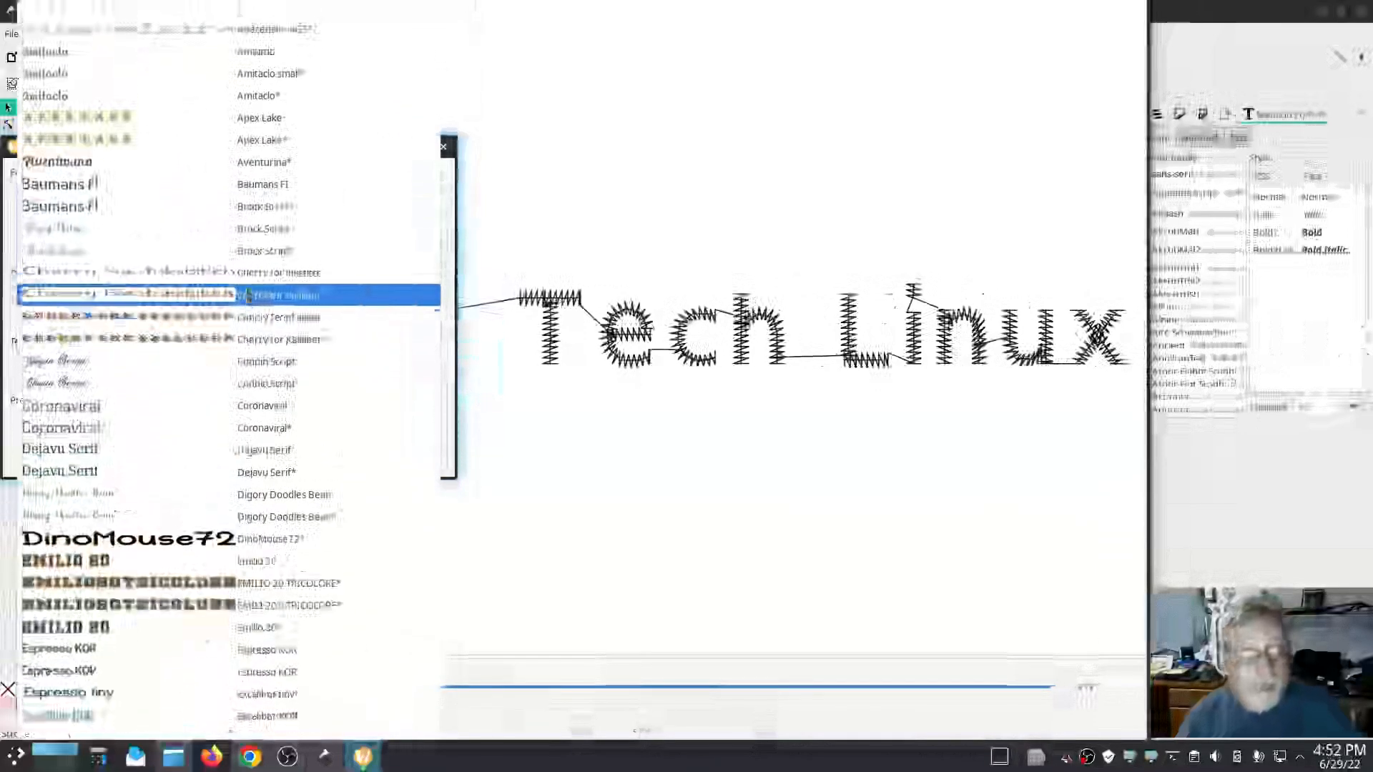
pyautogui.click(202, 28)
pyautogui.moveTo(170, 146); pyautogui.dragTo(1372, 207)
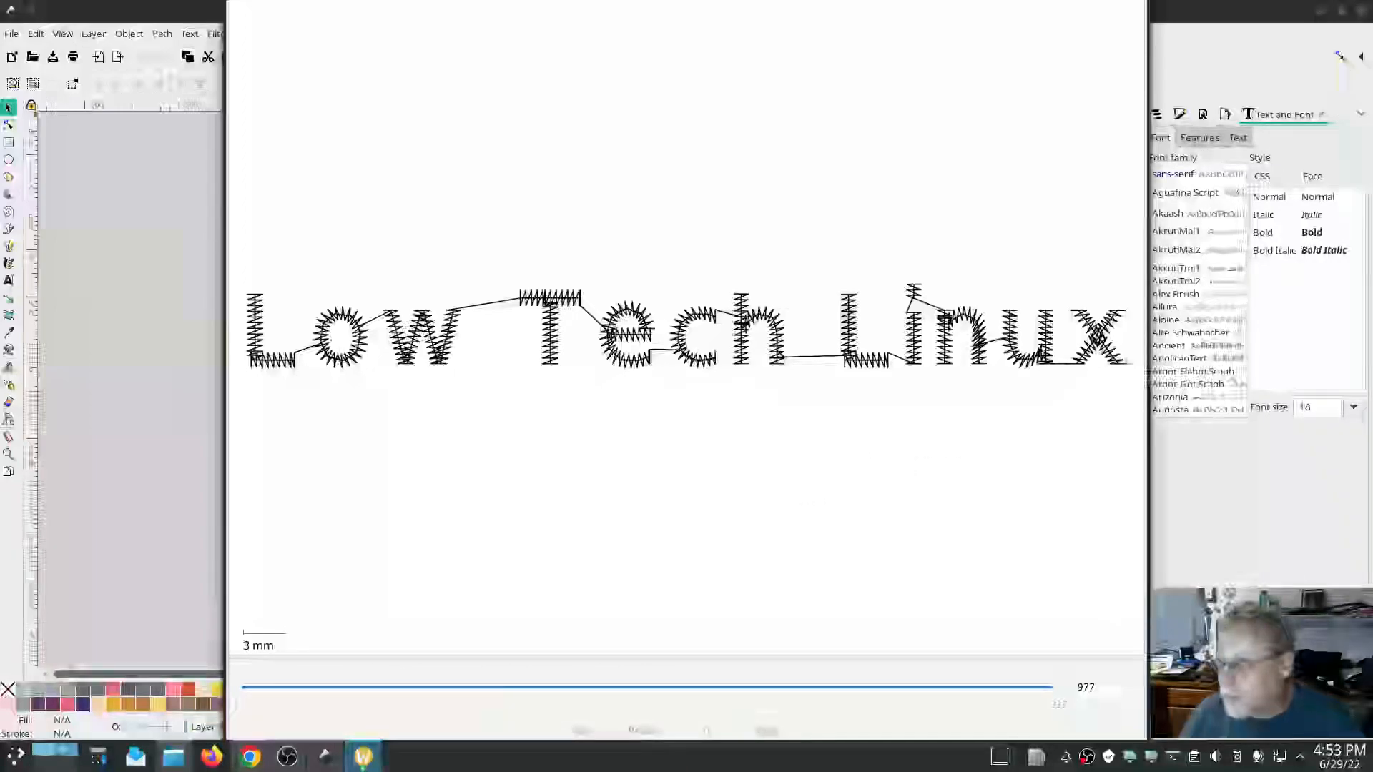
pyautogui.moveTo(1372, 343)
pyautogui.mouseDown()
pyautogui.moveTo(1198, 426)
pyautogui.moveTo(1177, 174)
pyautogui.mouseUp()
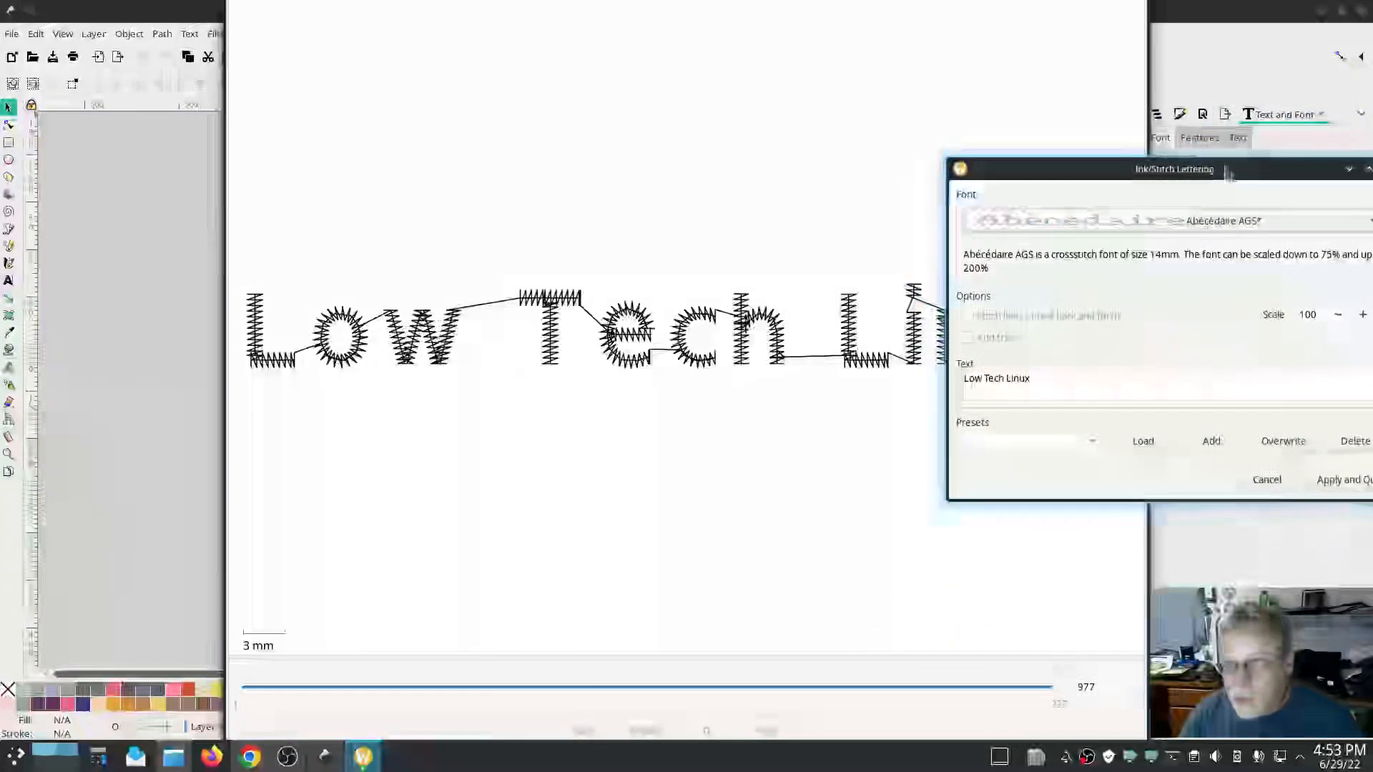
pyautogui.moveTo(1227, 175); pyautogui.dragTo(1227, 172)
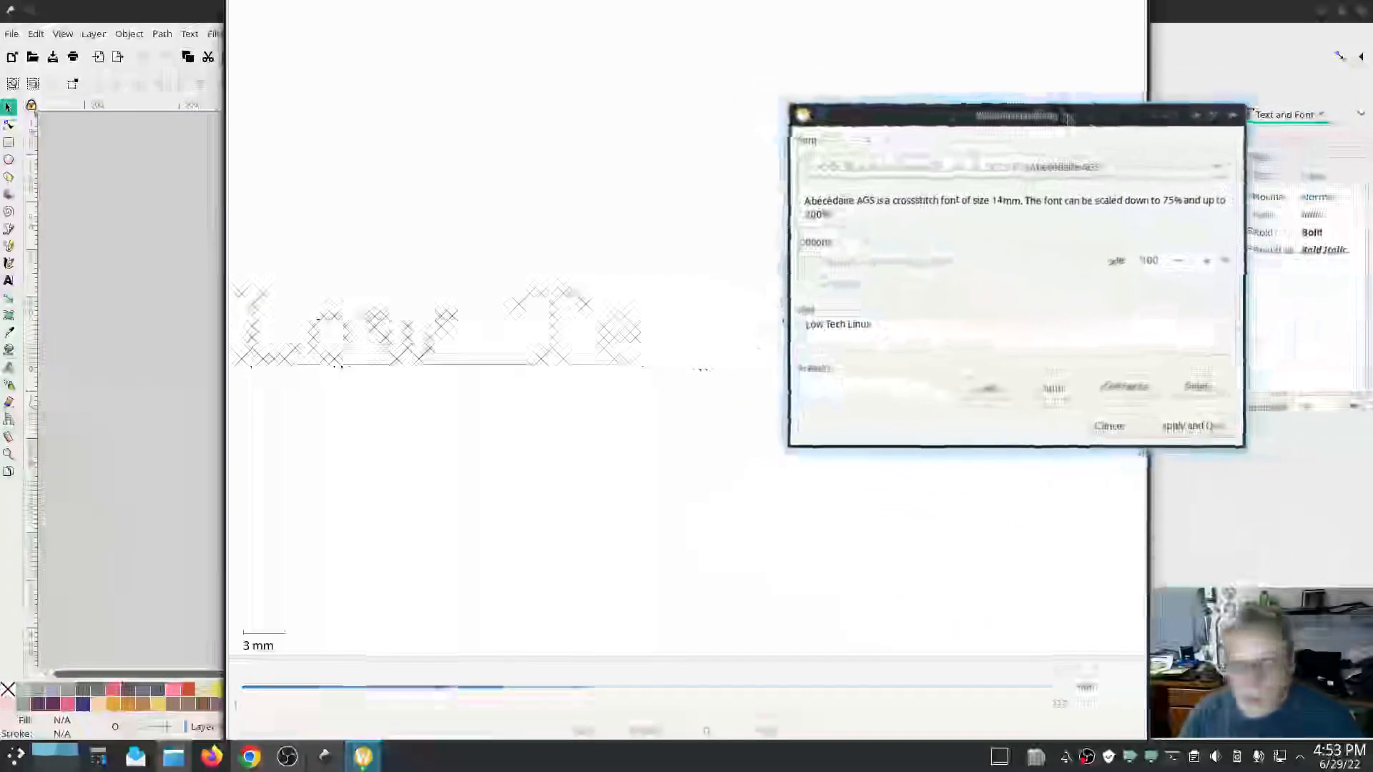
pyautogui.moveTo(1064, 118); pyautogui.dragTo(300, 365)
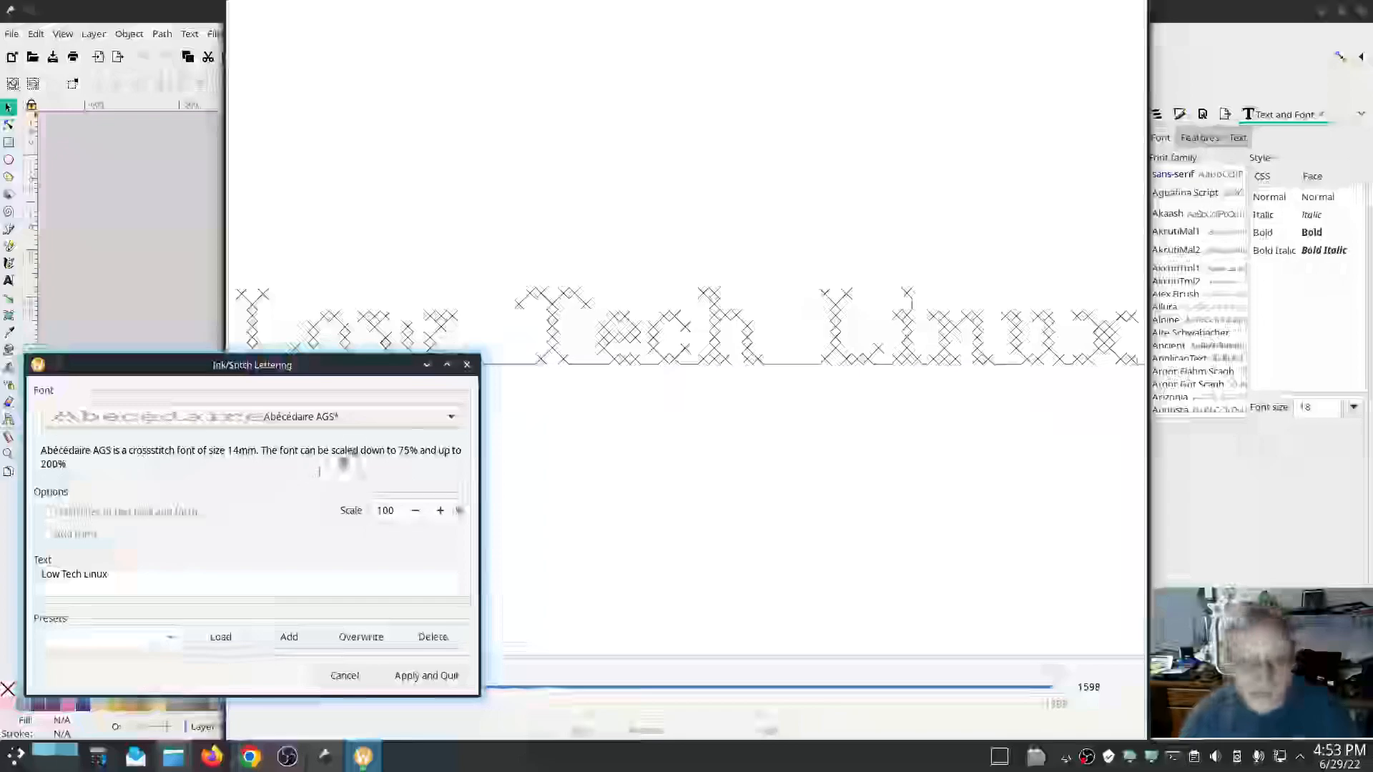
# Preview the lettering in the Amitaclo font, then in Amitaclo small*.
pyautogui.click(451, 417)
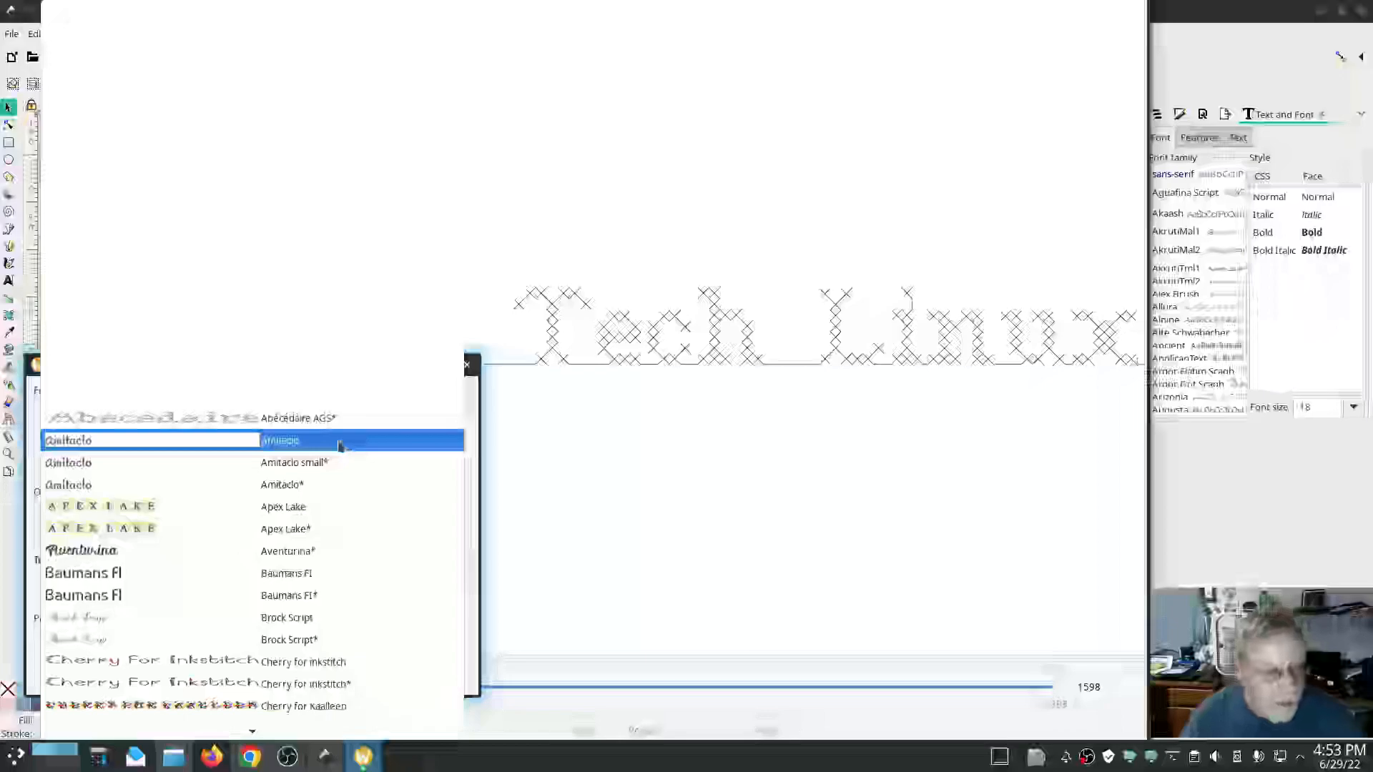
pyautogui.click(339, 444)
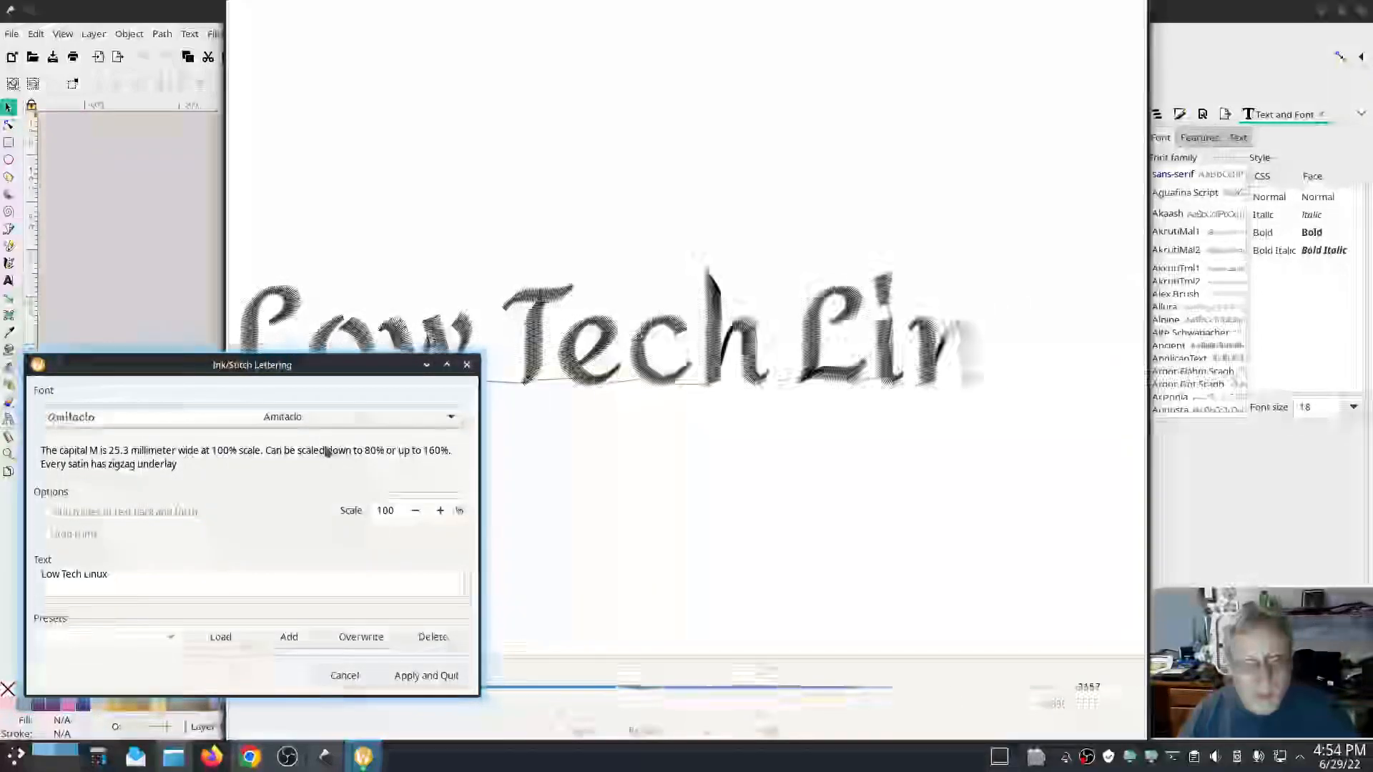
pyautogui.moveTo(331, 370); pyautogui.dragTo(342, 422)
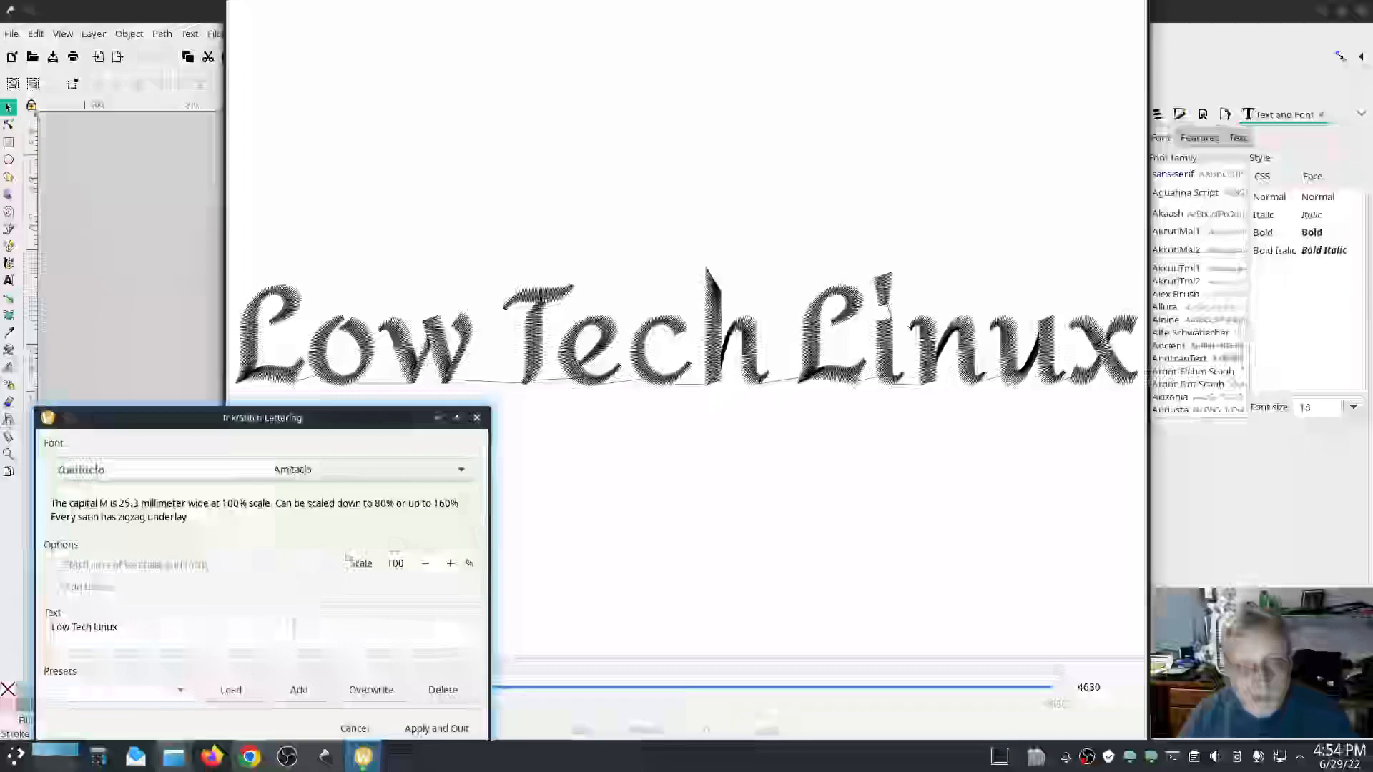
pyautogui.click(444, 469)
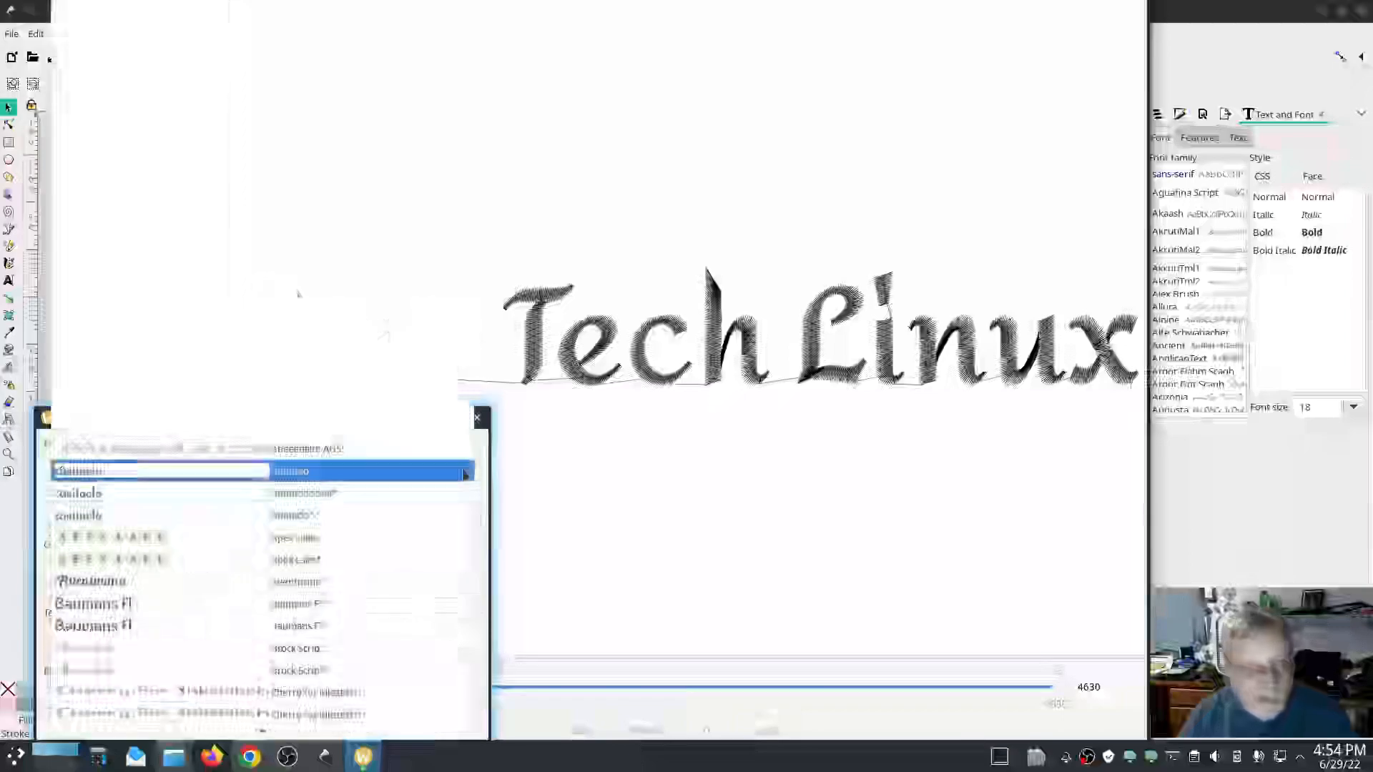
pyautogui.click(465, 496)
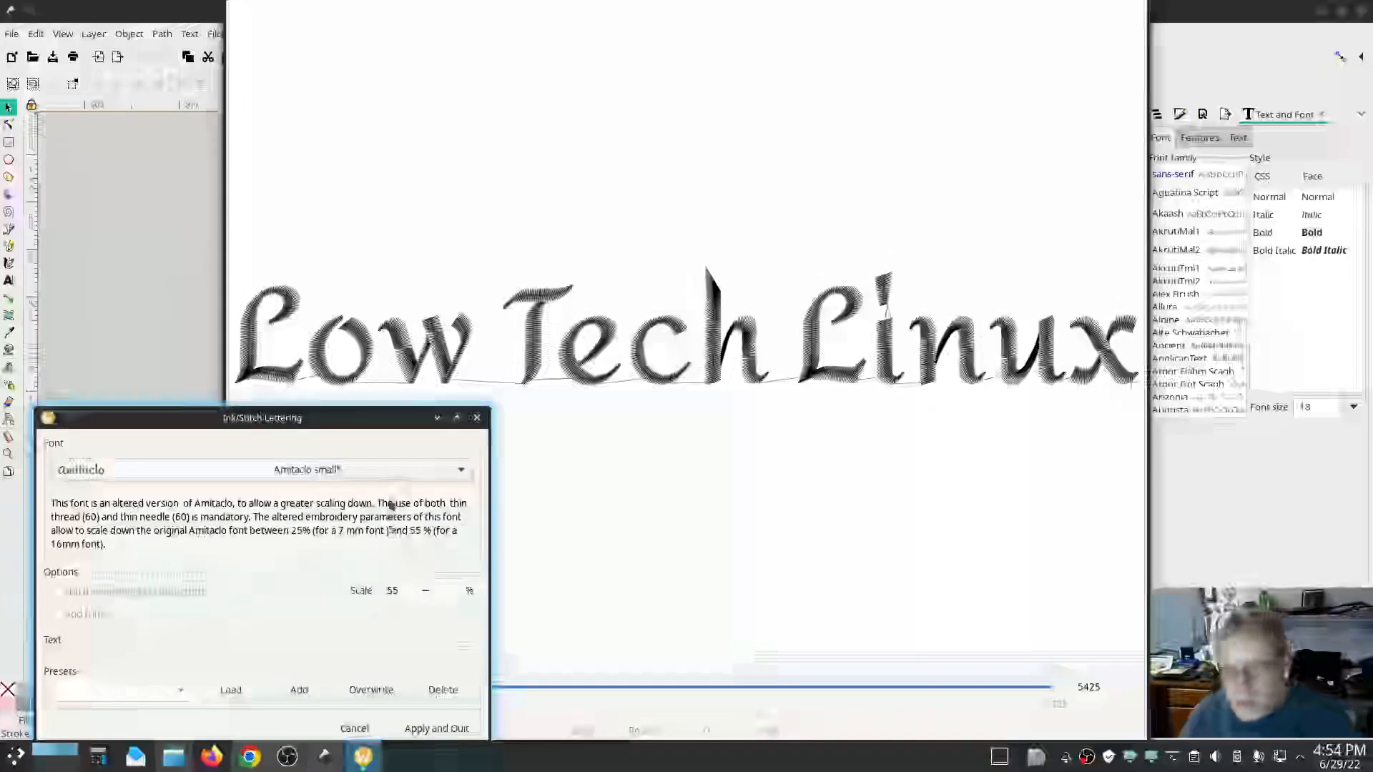
# Preview the lettering in the Apex Lake* font, then in Aventurina*.
pyautogui.click(412, 472)
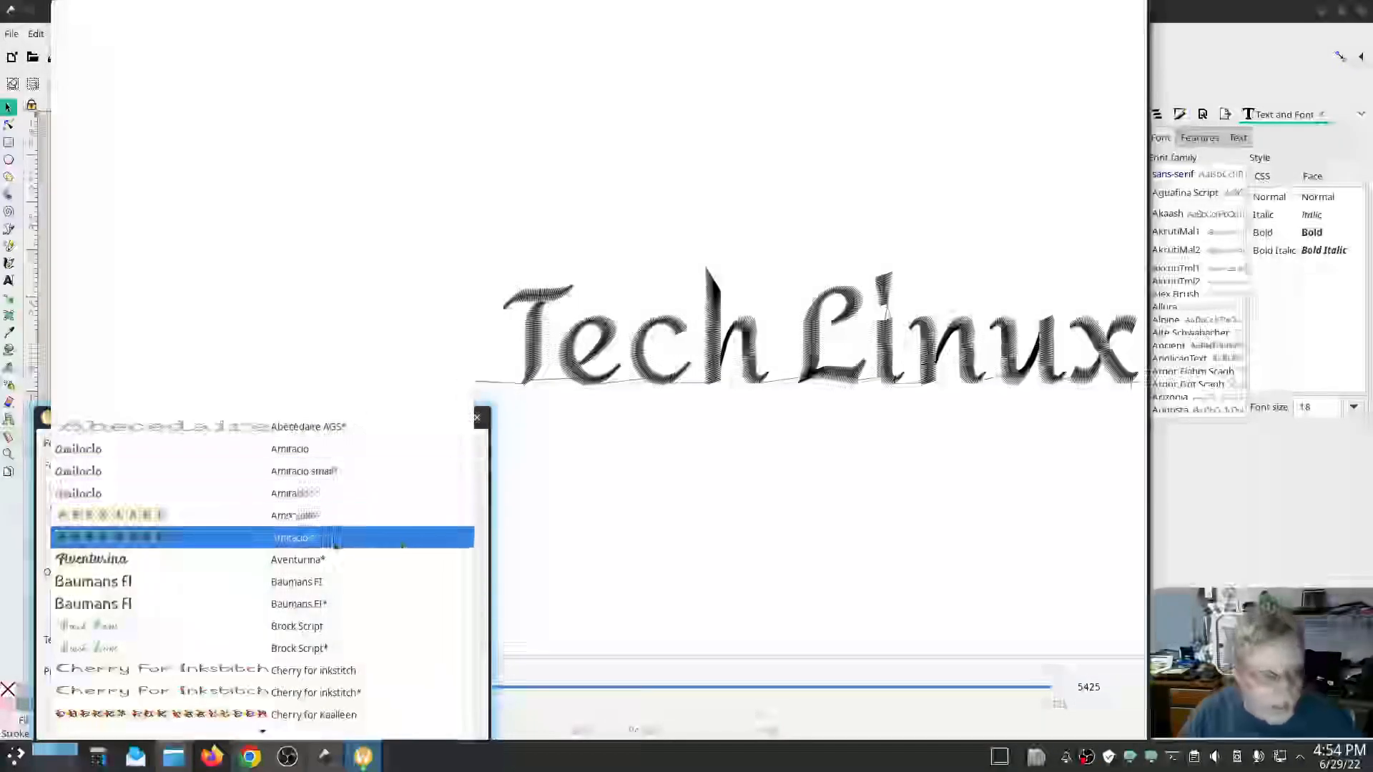
pyautogui.click(336, 542)
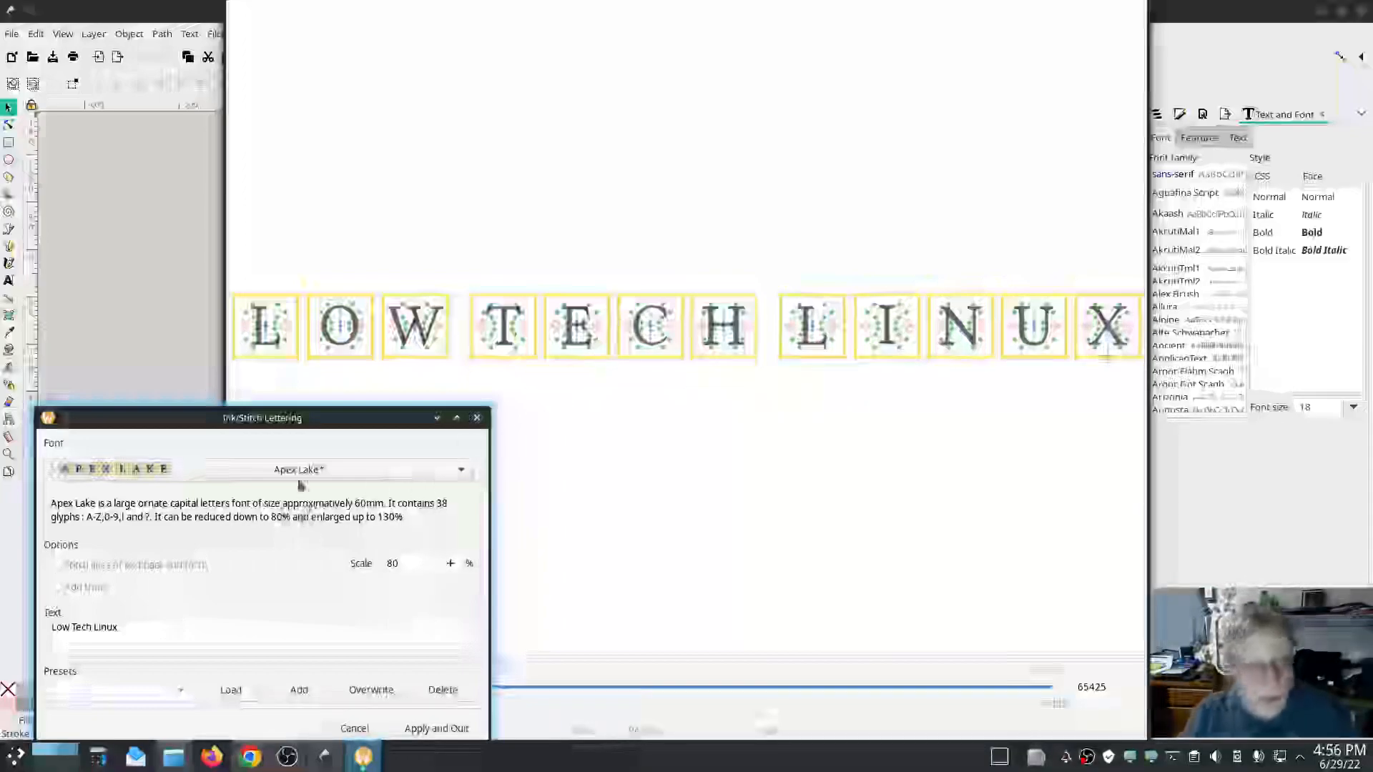
pyautogui.click(341, 472)
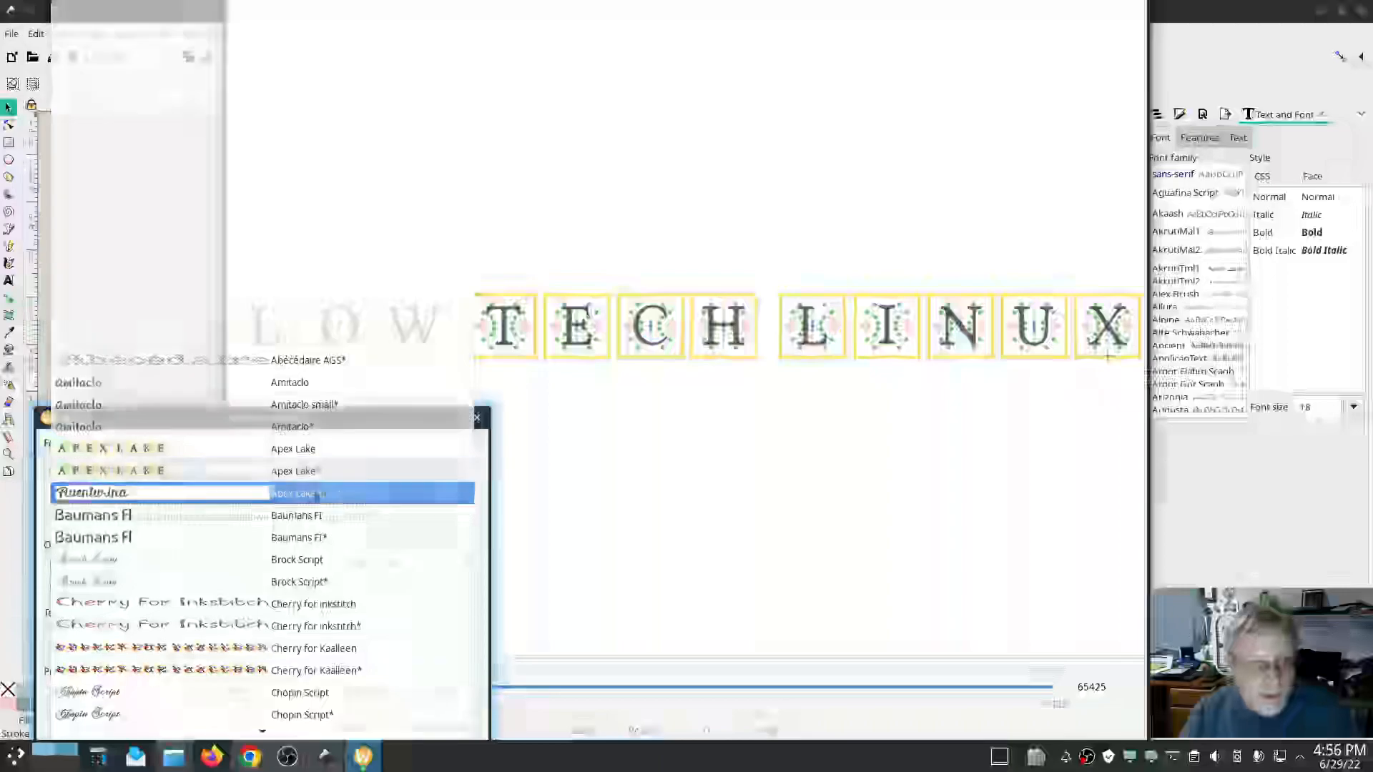
pyautogui.click(336, 492)
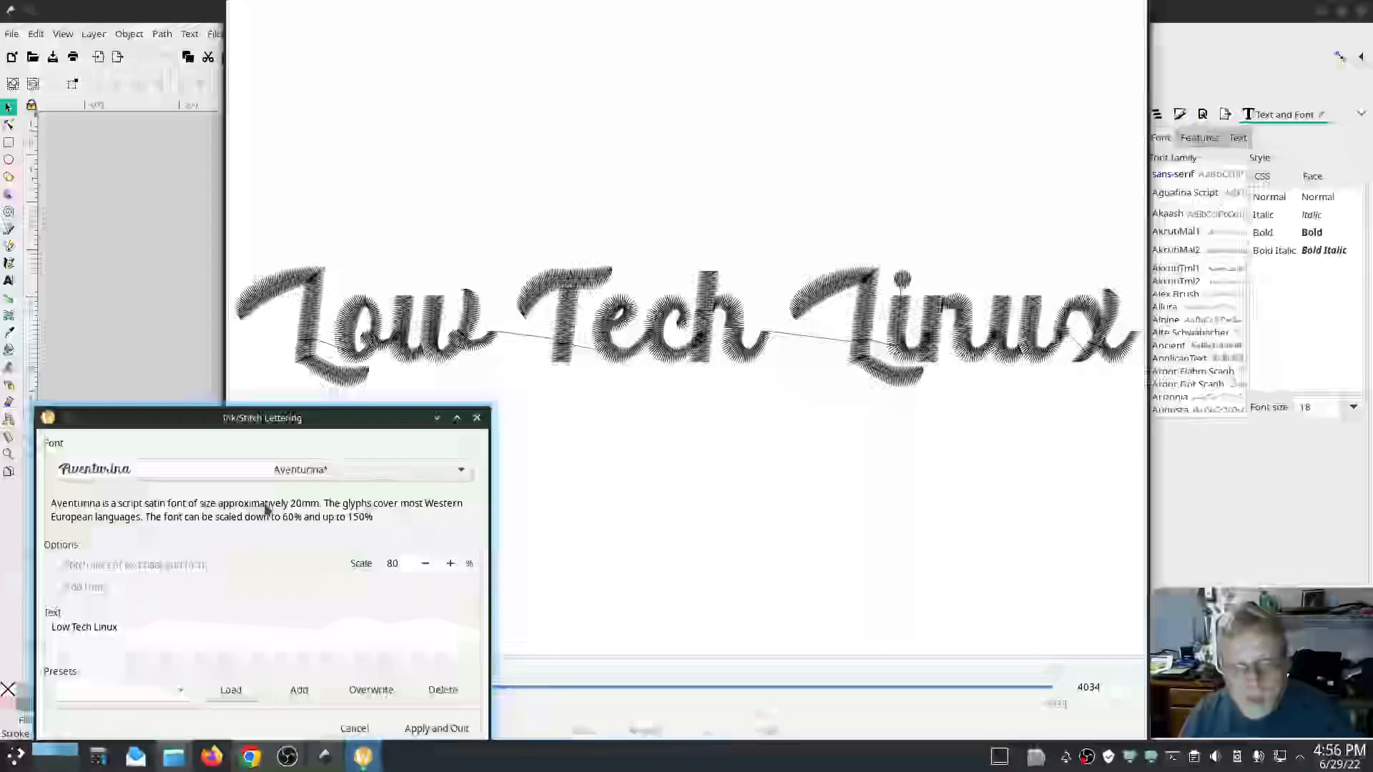
# Scroll further through the font list and preview the lettering in DinoMouse72*.
pyautogui.click(436, 470)
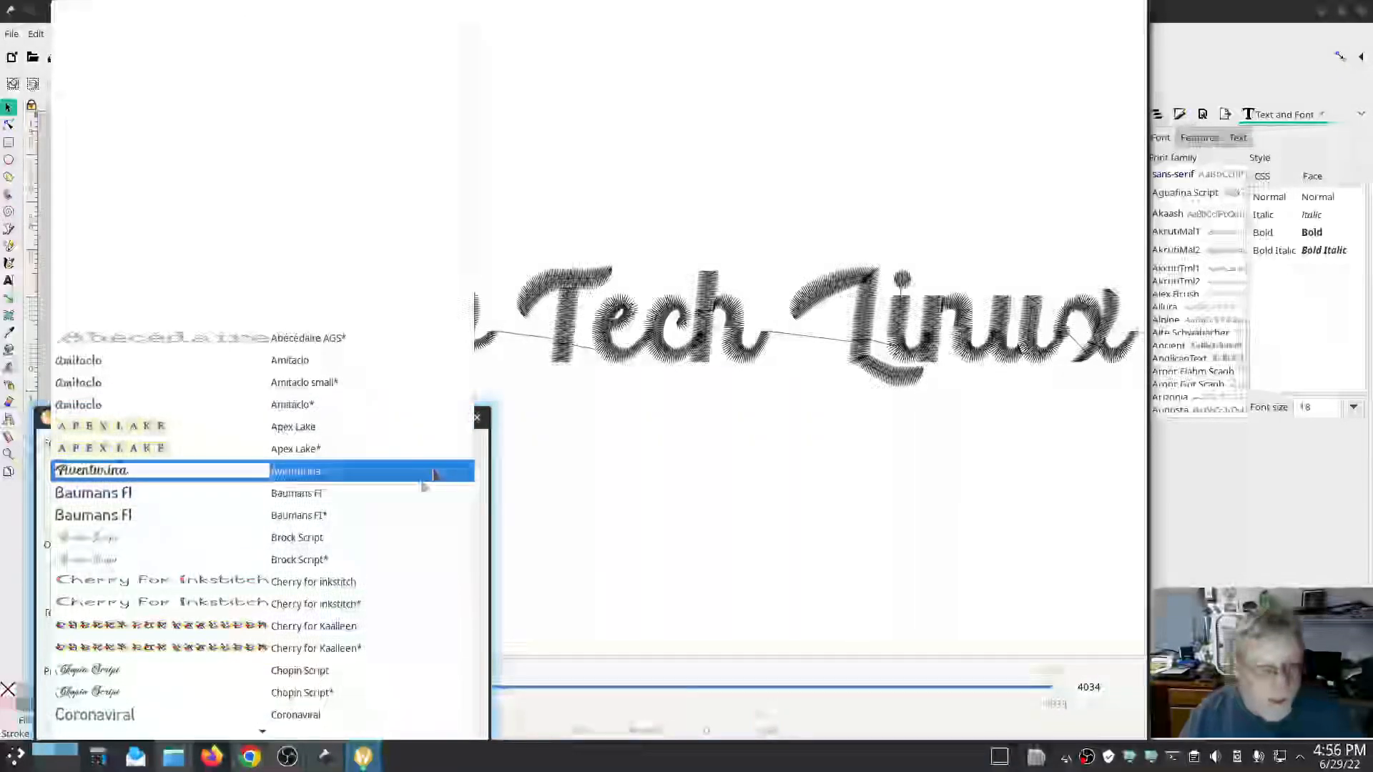
pyautogui.scroll(-1, 412, 468)
pyautogui.scroll(-3, 387, 516)
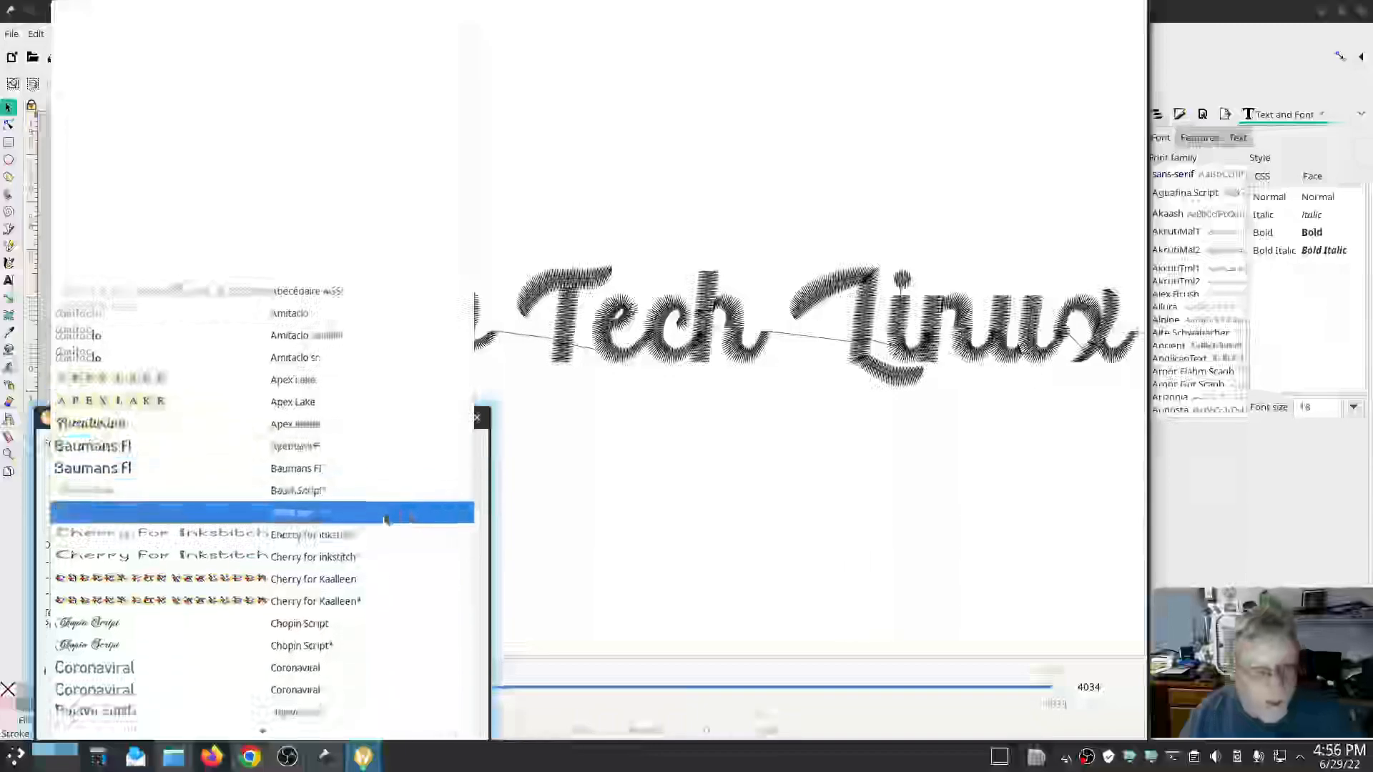
pyautogui.scroll(-1, 385, 516)
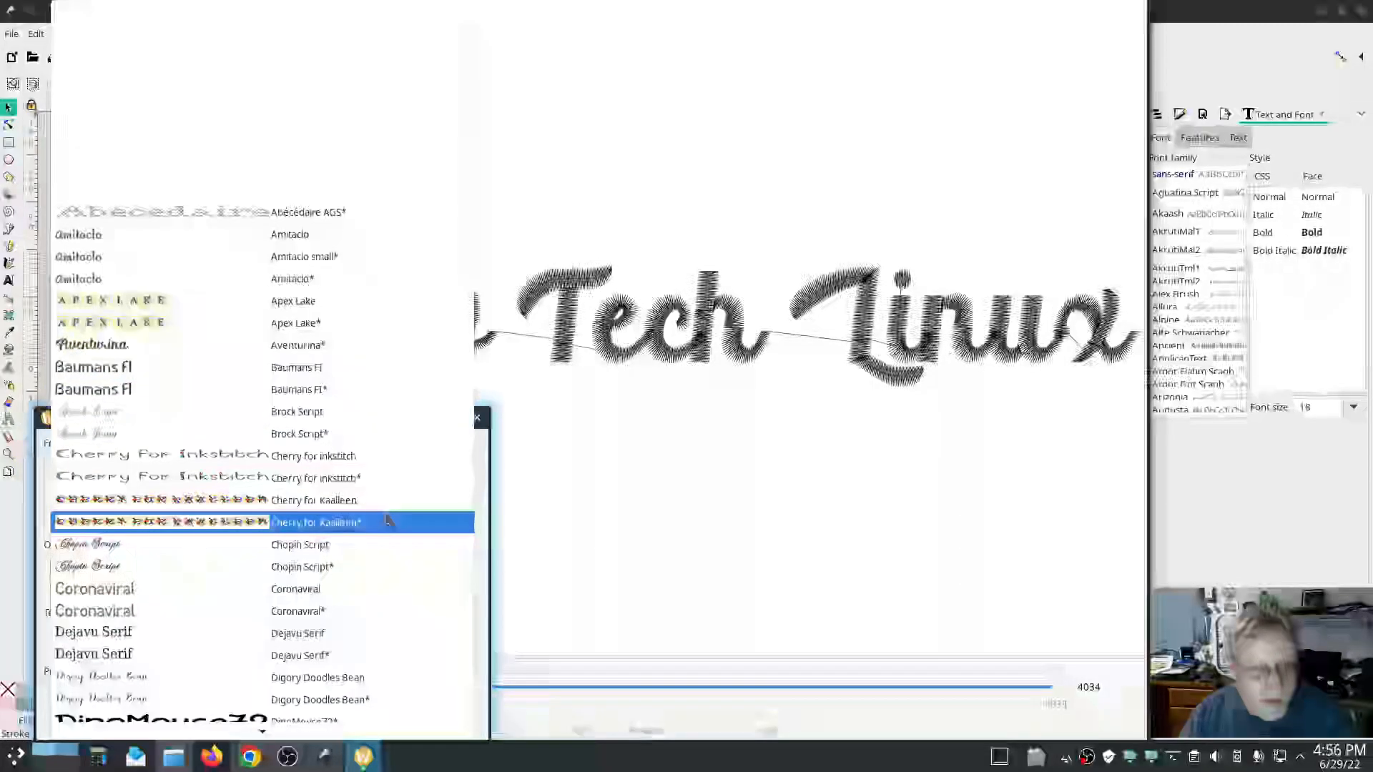
pyautogui.scroll(-6, 385, 521)
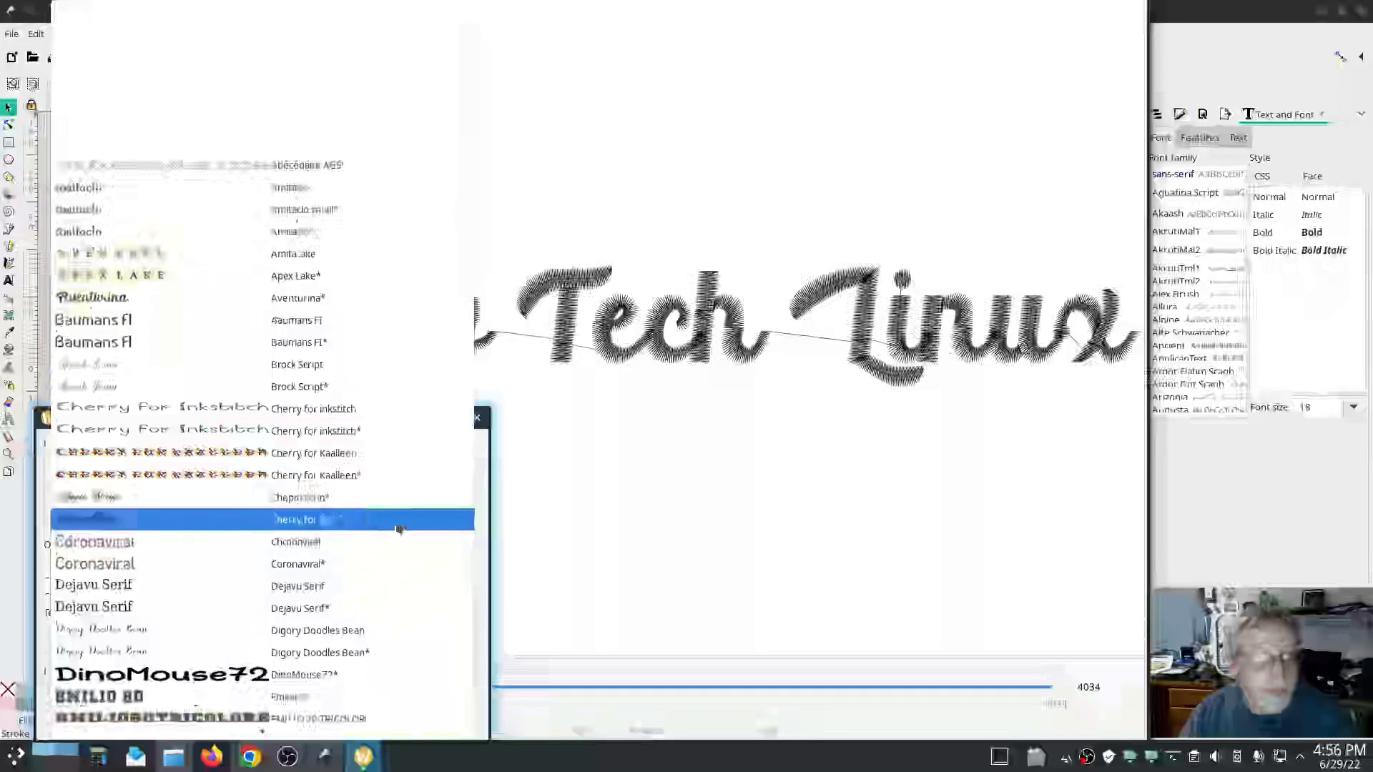
pyautogui.scroll(-4, 372, 532)
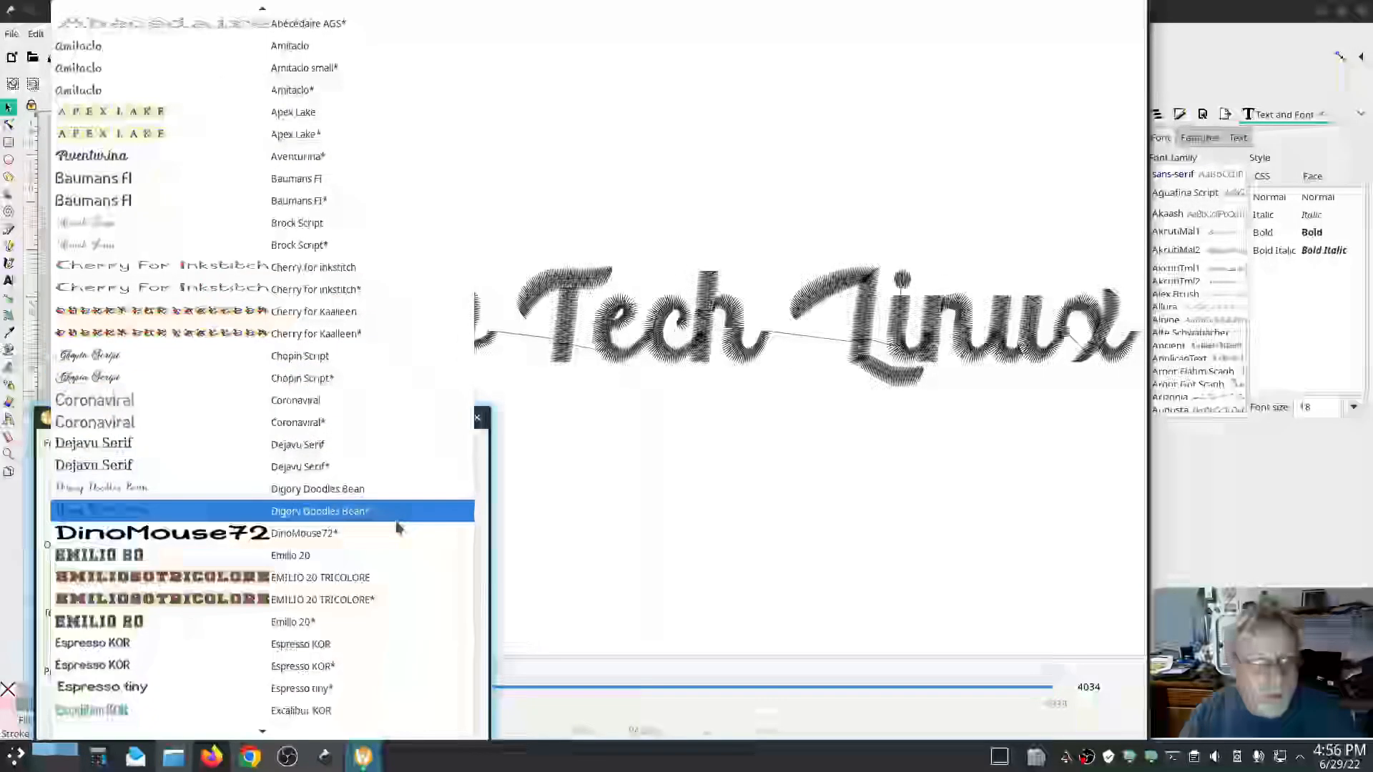
pyautogui.click(346, 541)
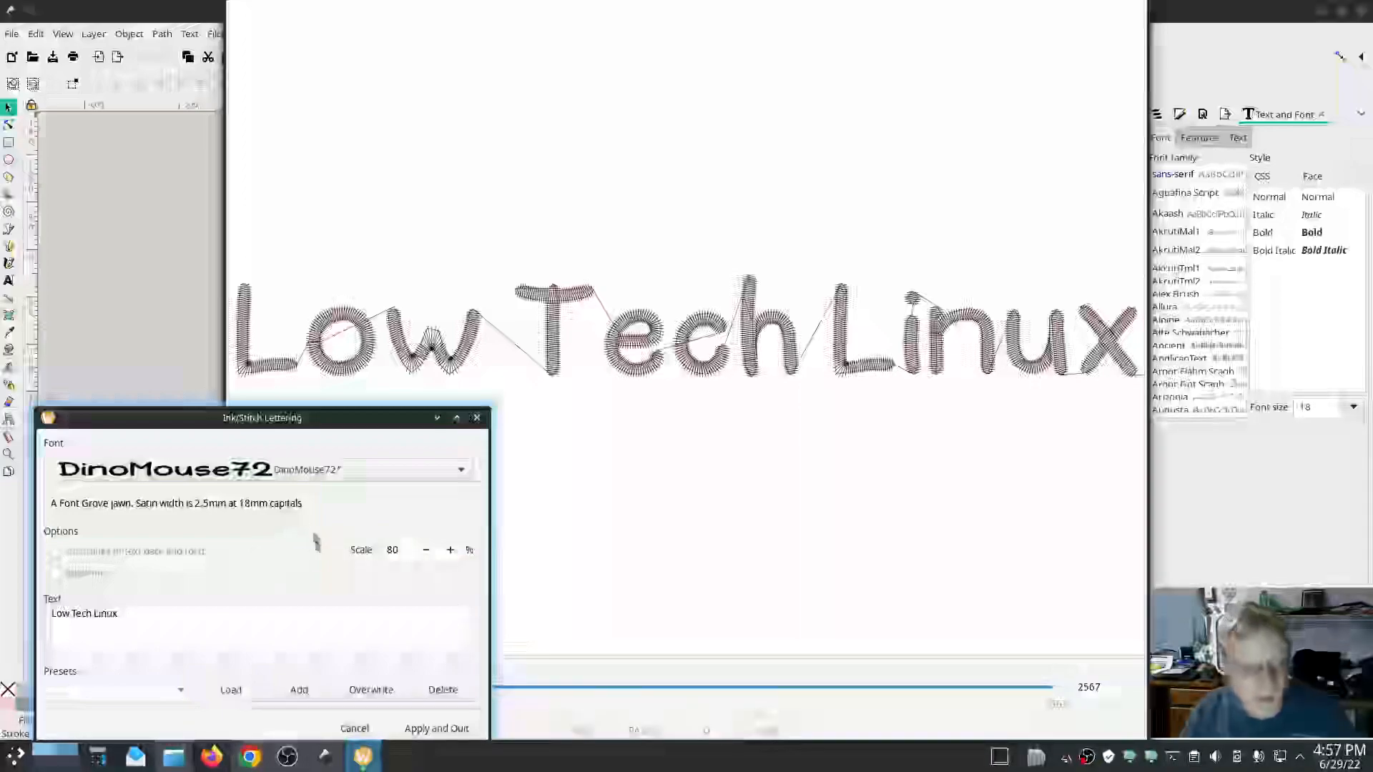
# Preview the lettering in the Emilio 20* font, then in Espresso tiny*.
pyautogui.click(342, 472)
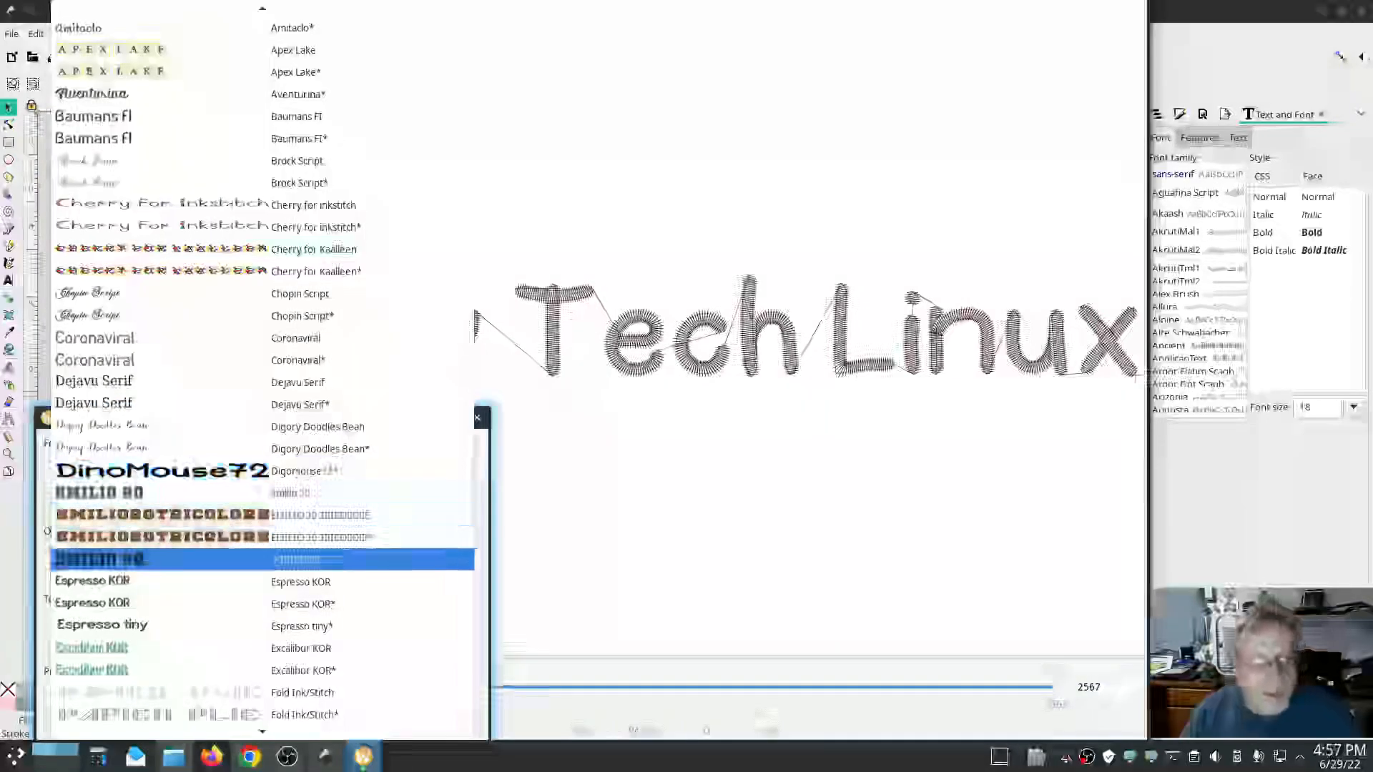
pyautogui.click(377, 559)
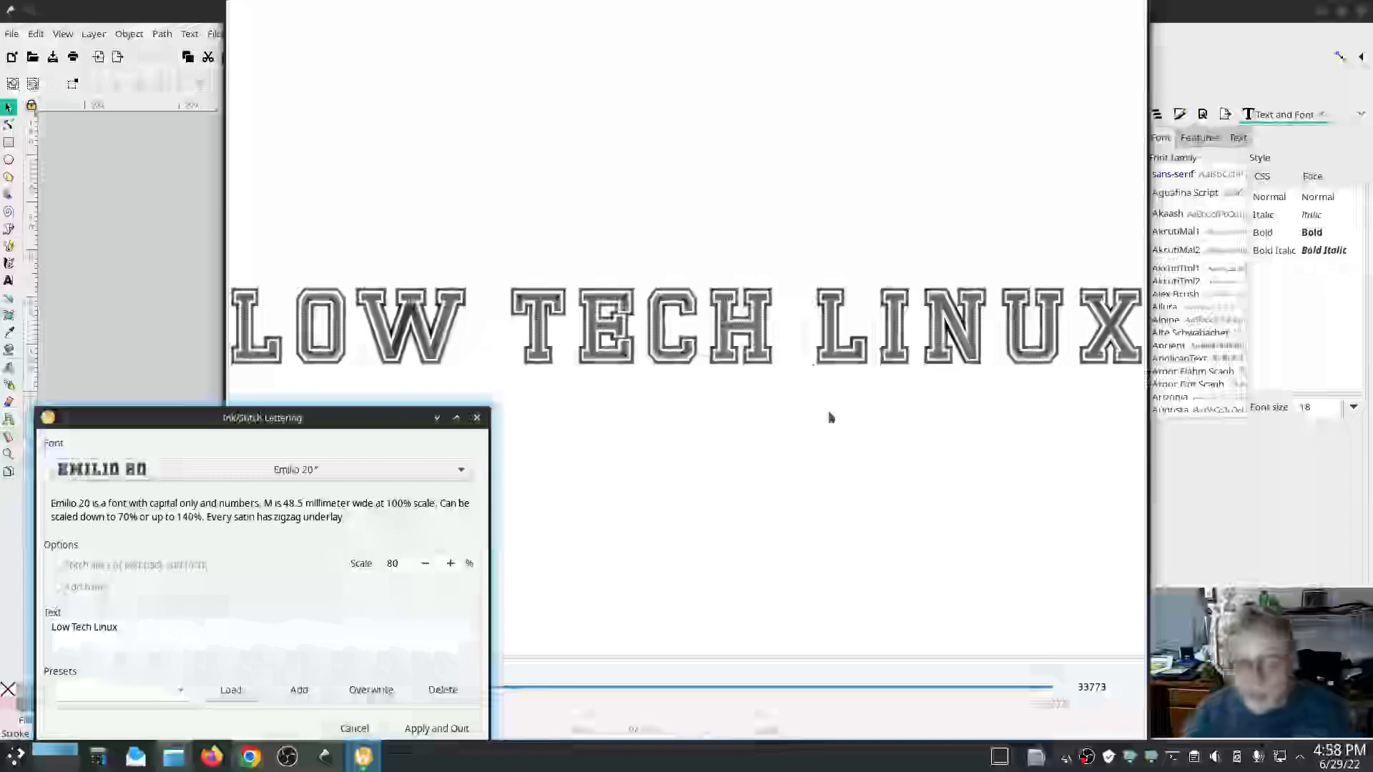
pyautogui.click(375, 473)
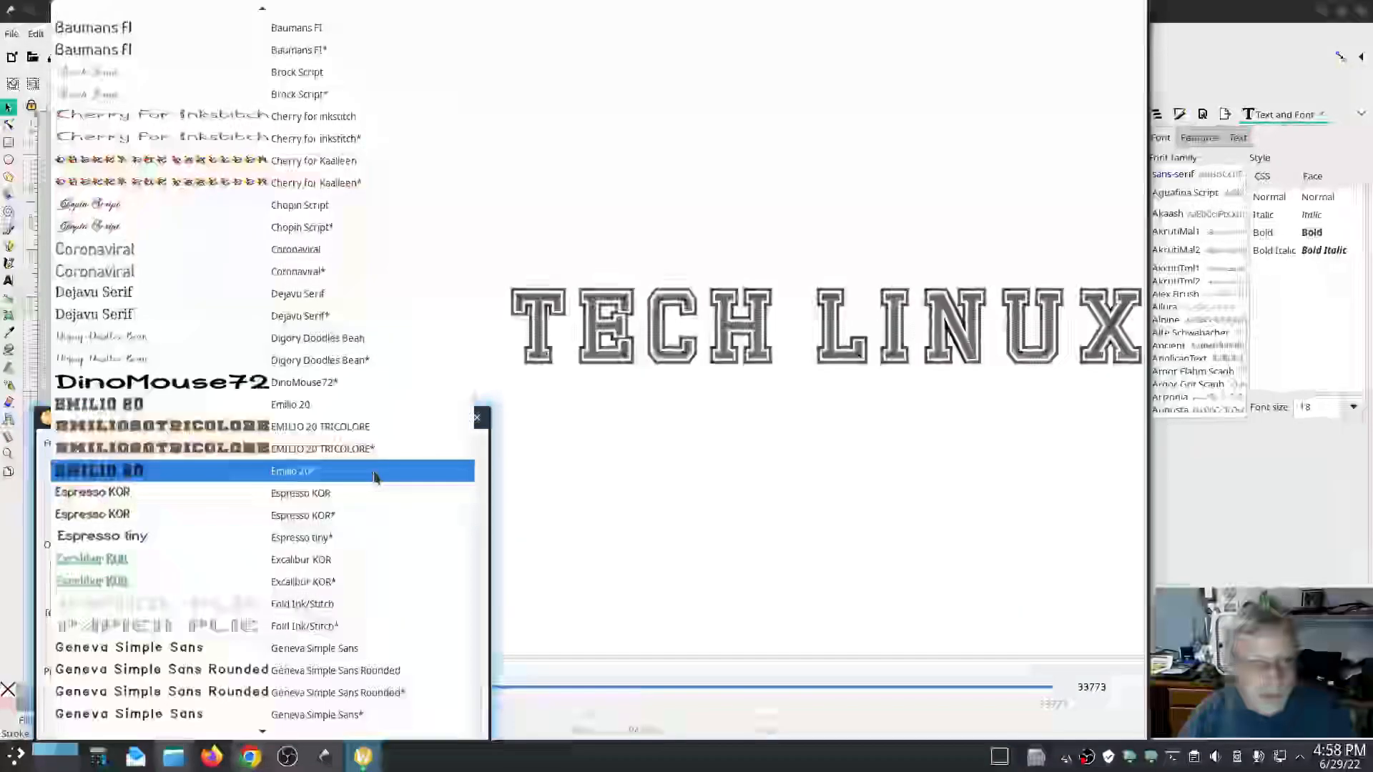
pyautogui.click(320, 541)
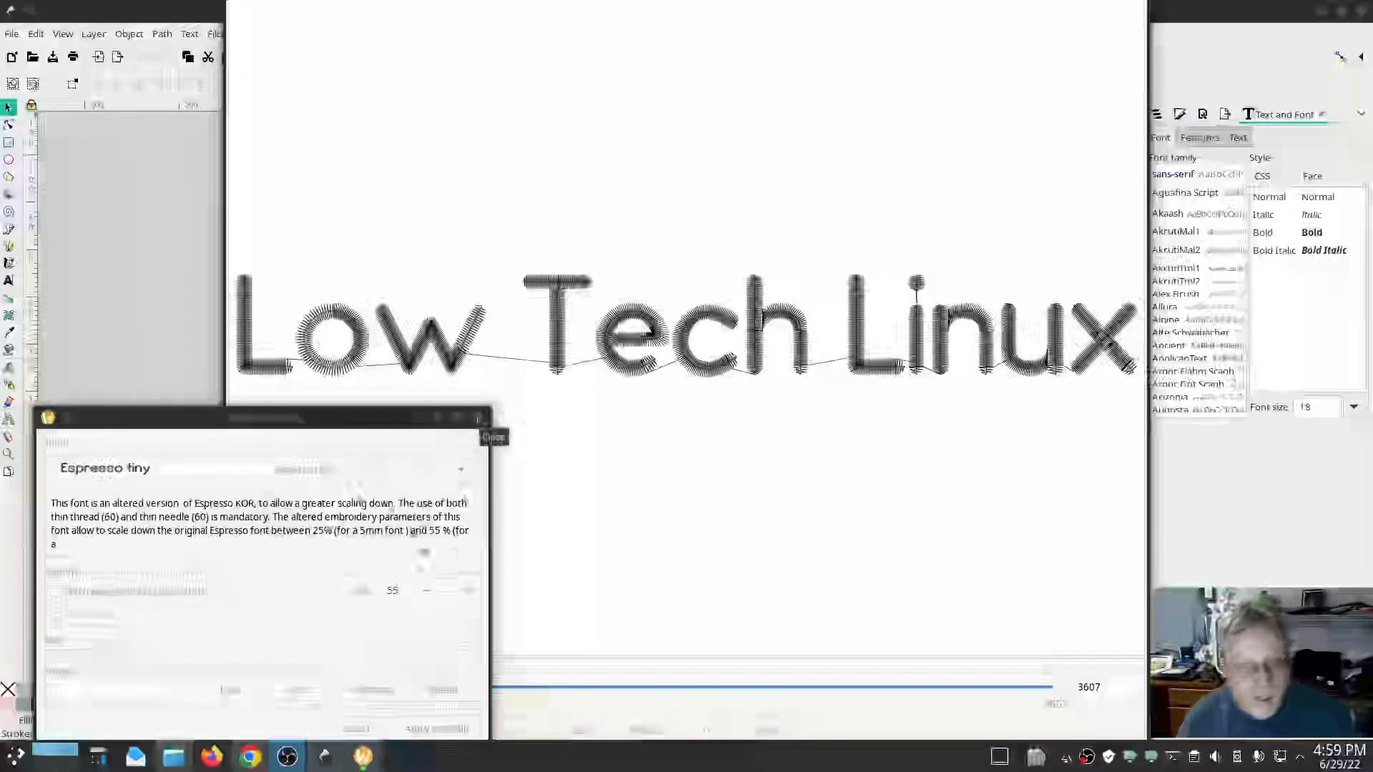
# Scroll down the font list and preview the lettering in Glacial Tiny 60 AGS*.
pyautogui.click(387, 467)
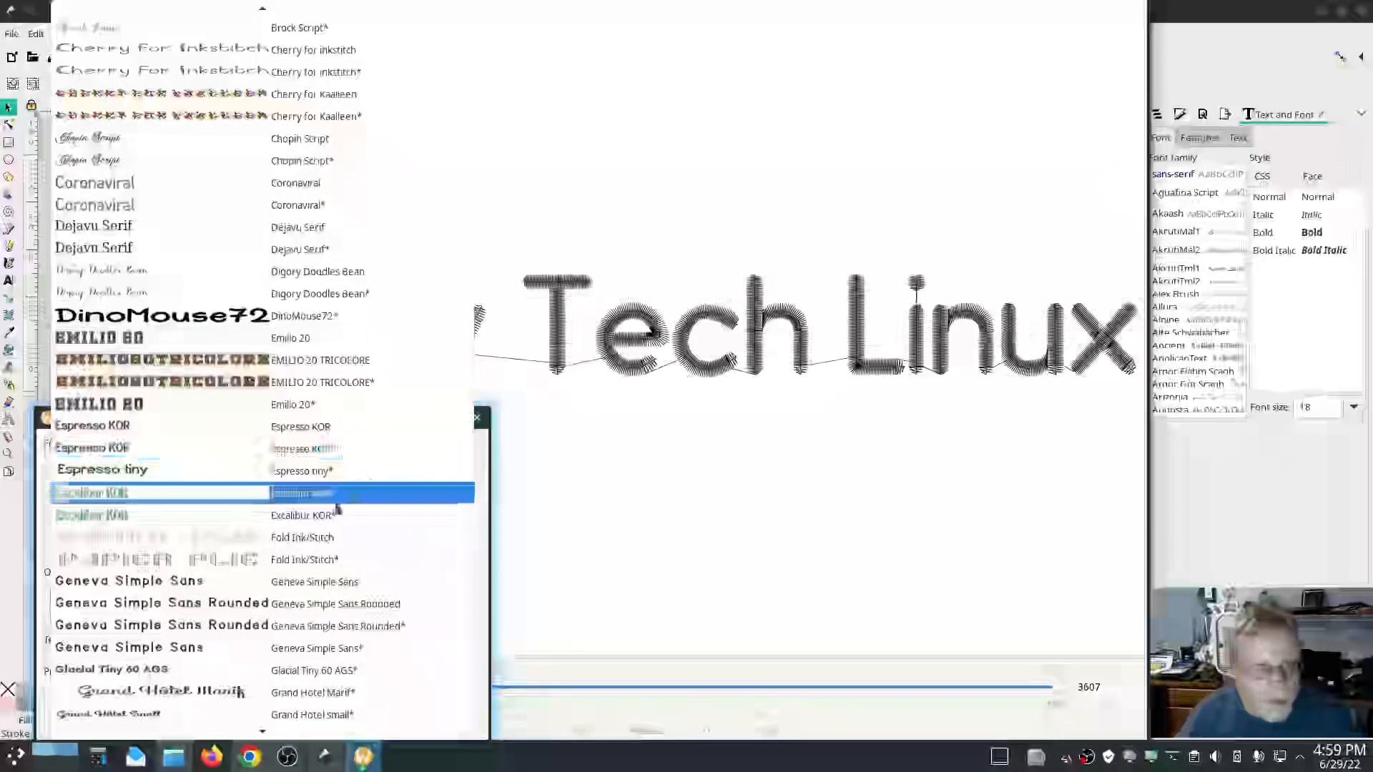
pyautogui.scroll(-3, 399, 509)
pyautogui.scroll(-1, 427, 486)
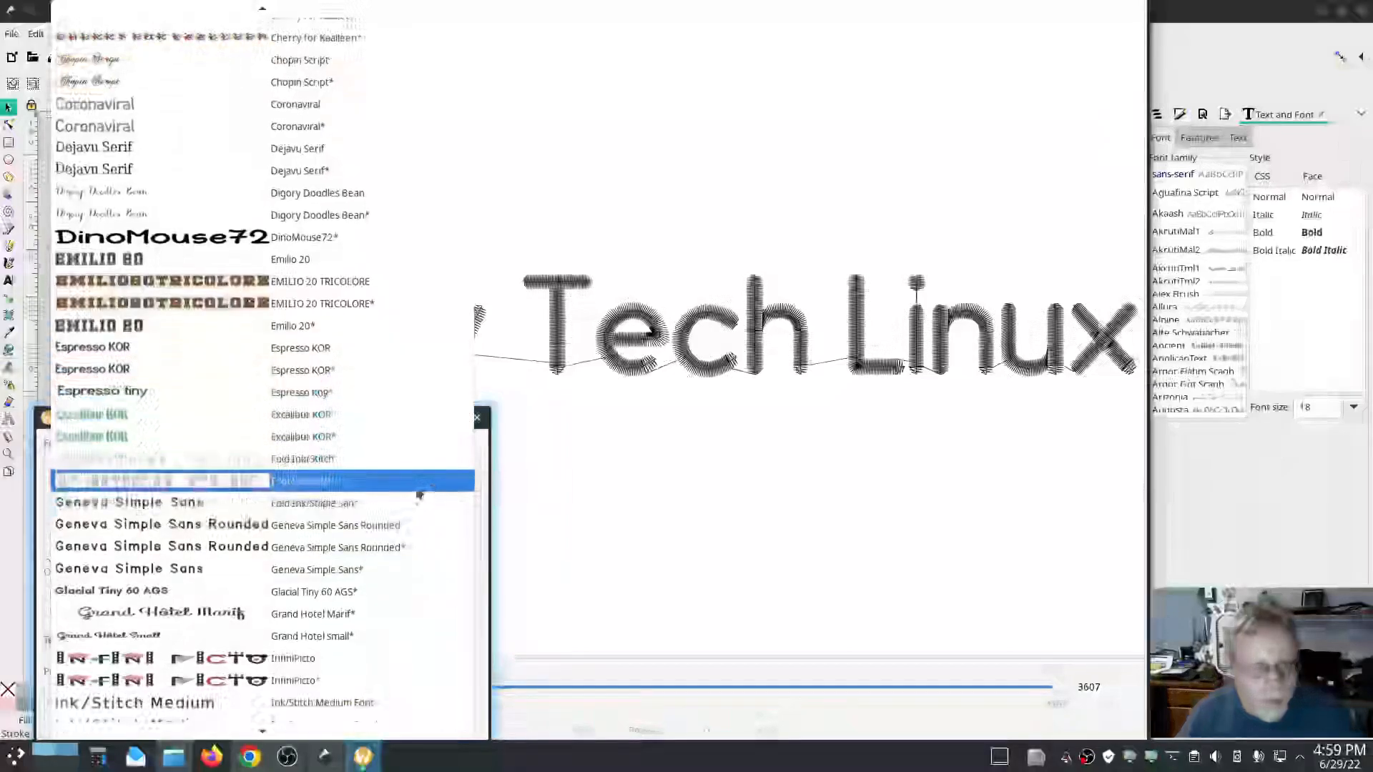
pyautogui.scroll(-2, 403, 547)
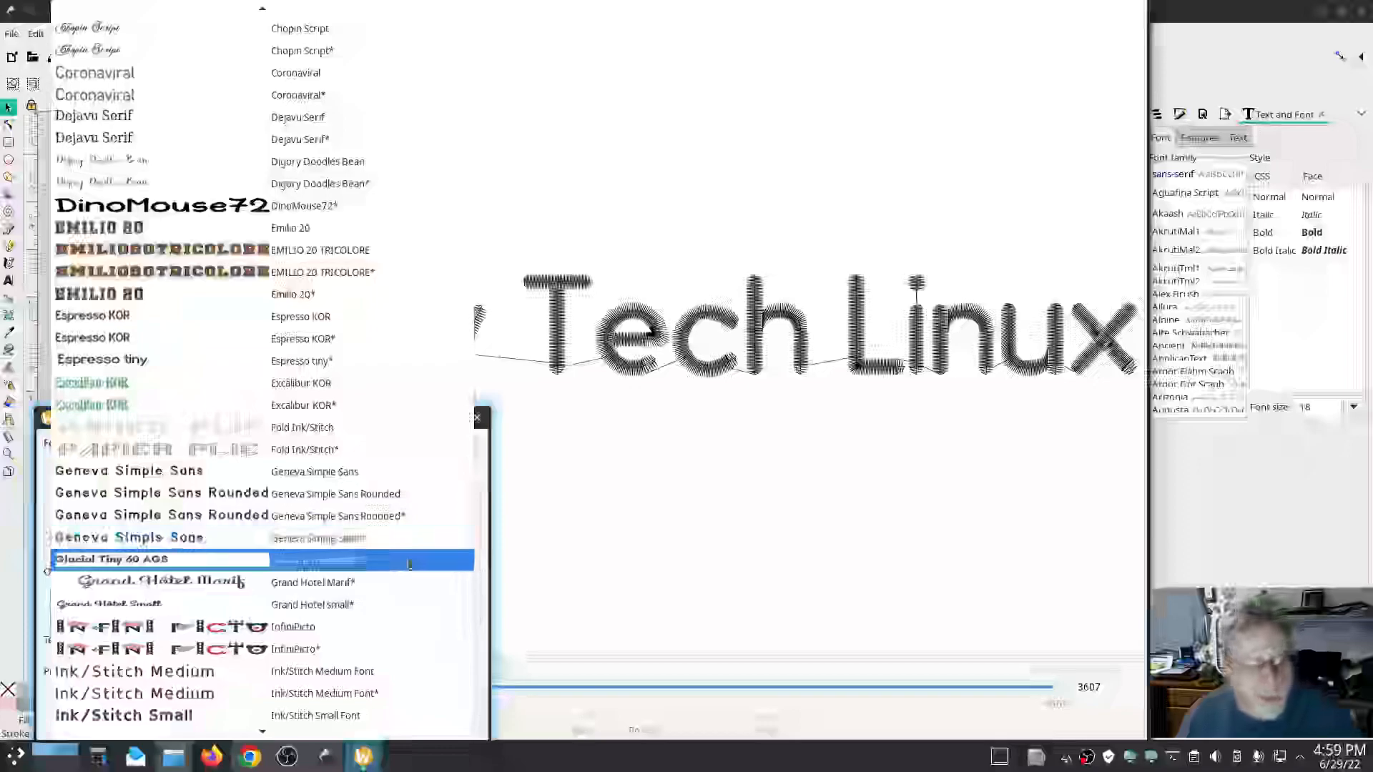
pyautogui.click(409, 565)
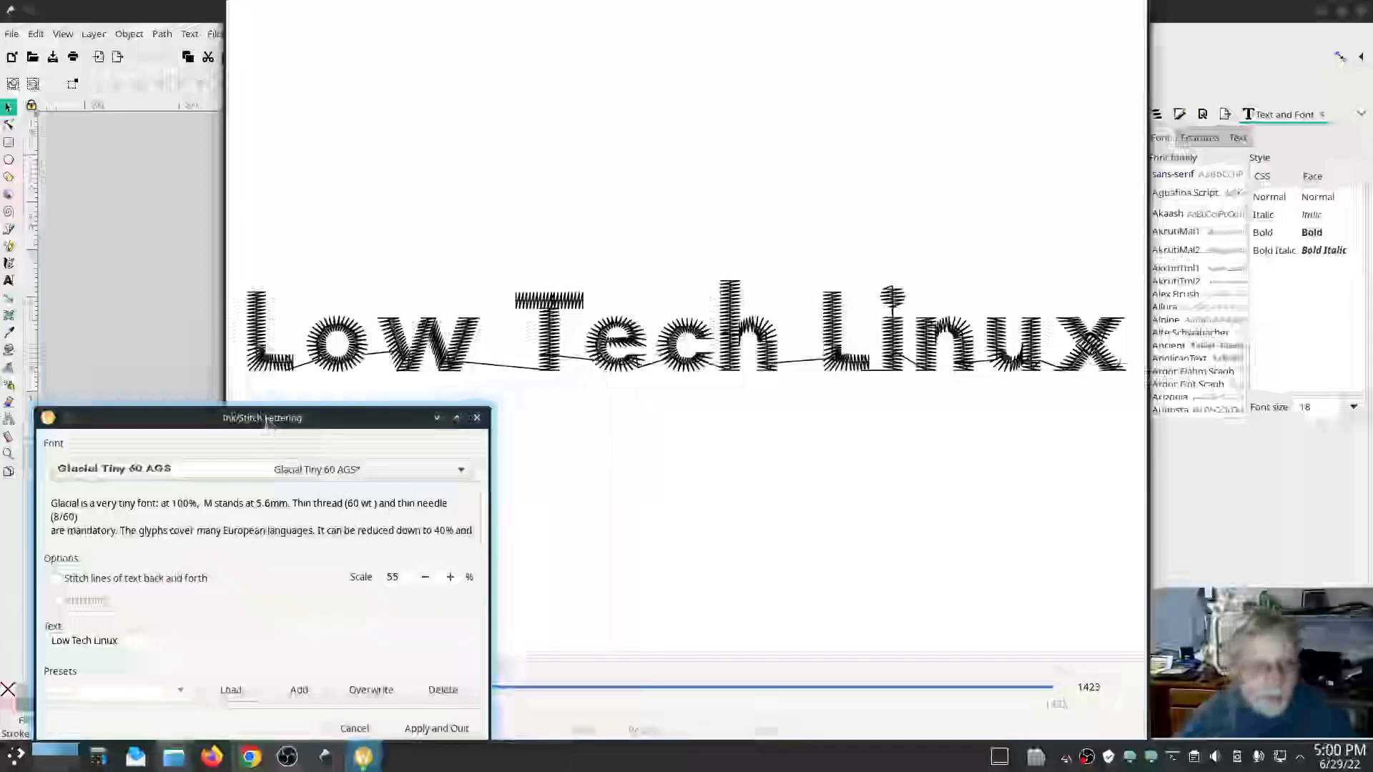
# Preview the lettering in Grand Hotel Marif*, then in Grand Hotel small*, repositioning the dialog.
pyautogui.moveTo(267, 423)
pyautogui.mouseDown()
pyautogui.moveTo(293, 336)
pyautogui.moveTo(281, 356)
pyautogui.mouseUp()
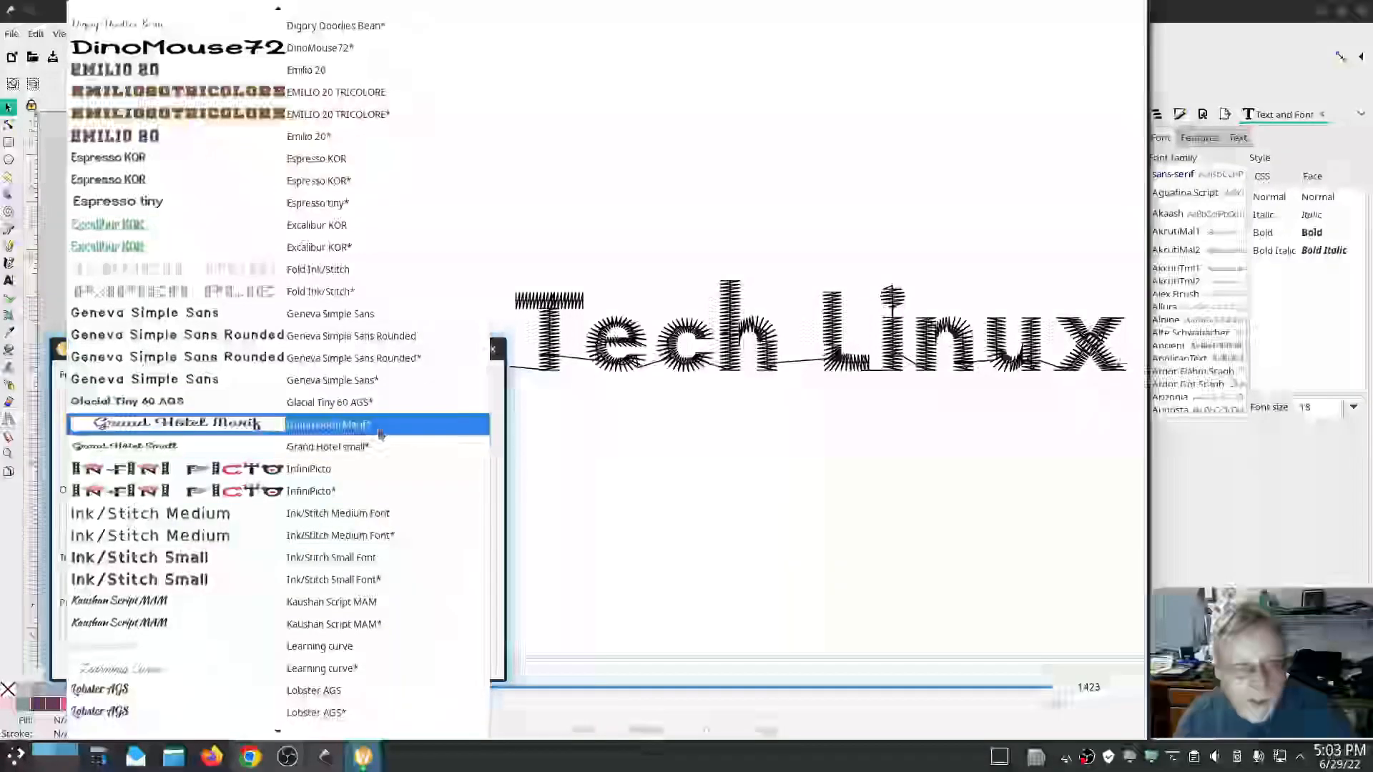
pyautogui.click(381, 433)
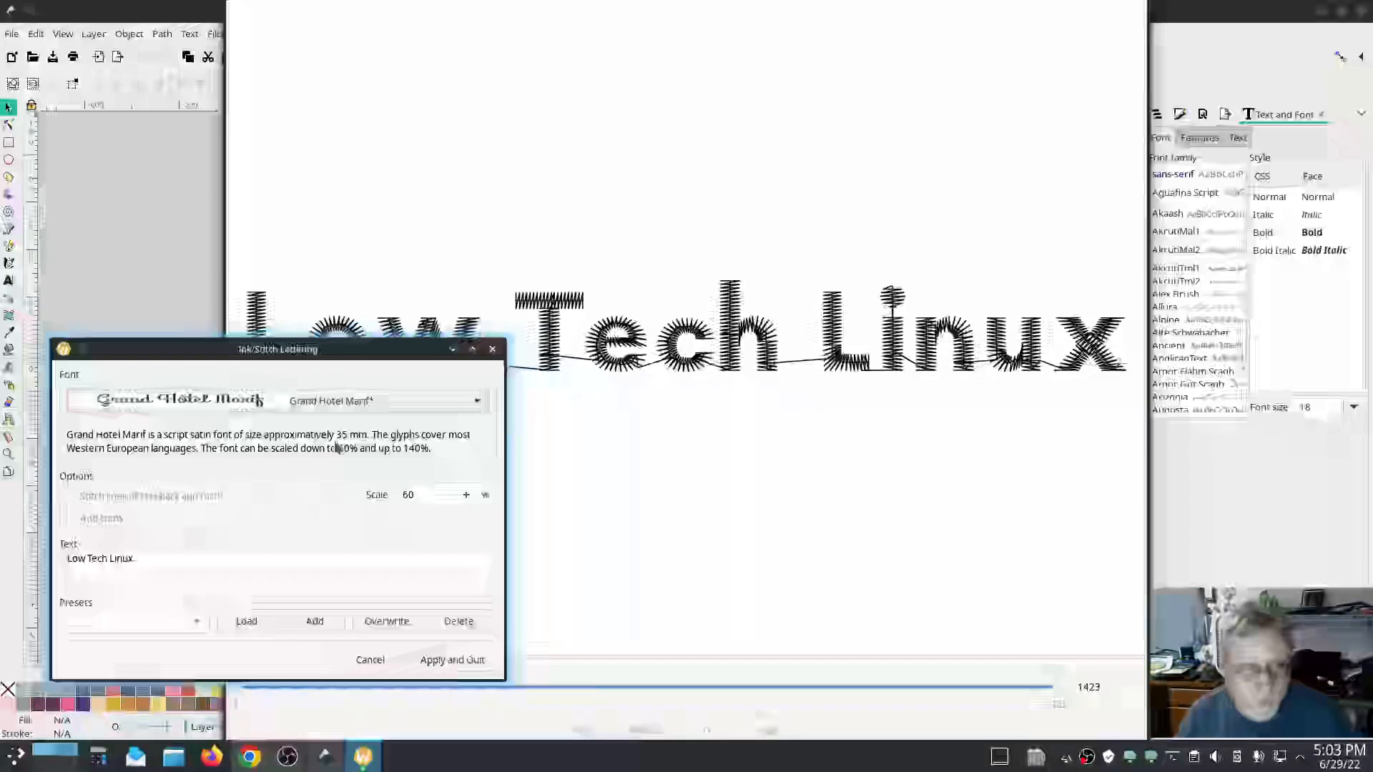
pyautogui.moveTo(324, 377)
pyautogui.mouseDown()
pyautogui.moveTo(339, 478)
pyautogui.moveTo(357, 422)
pyautogui.mouseUp()
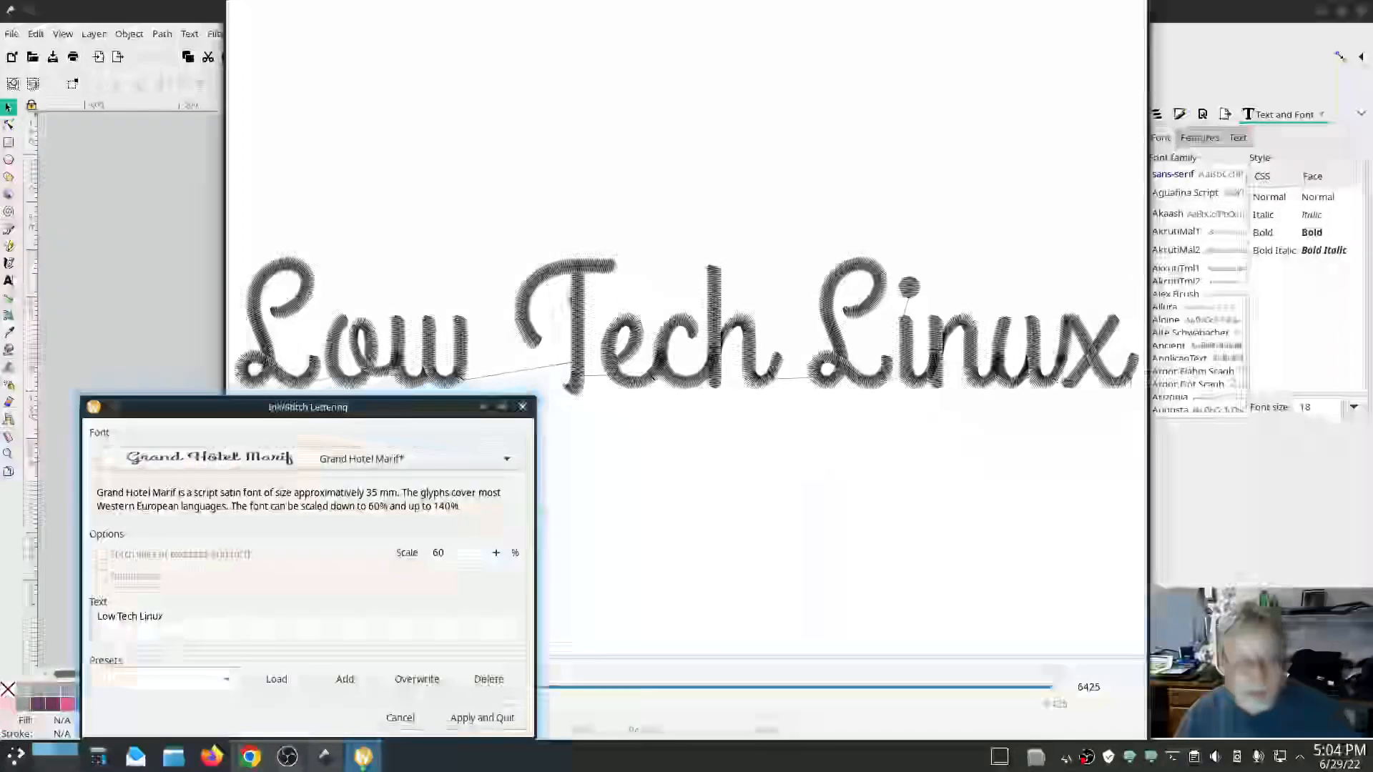
pyautogui.click(494, 460)
pyautogui.click(493, 484)
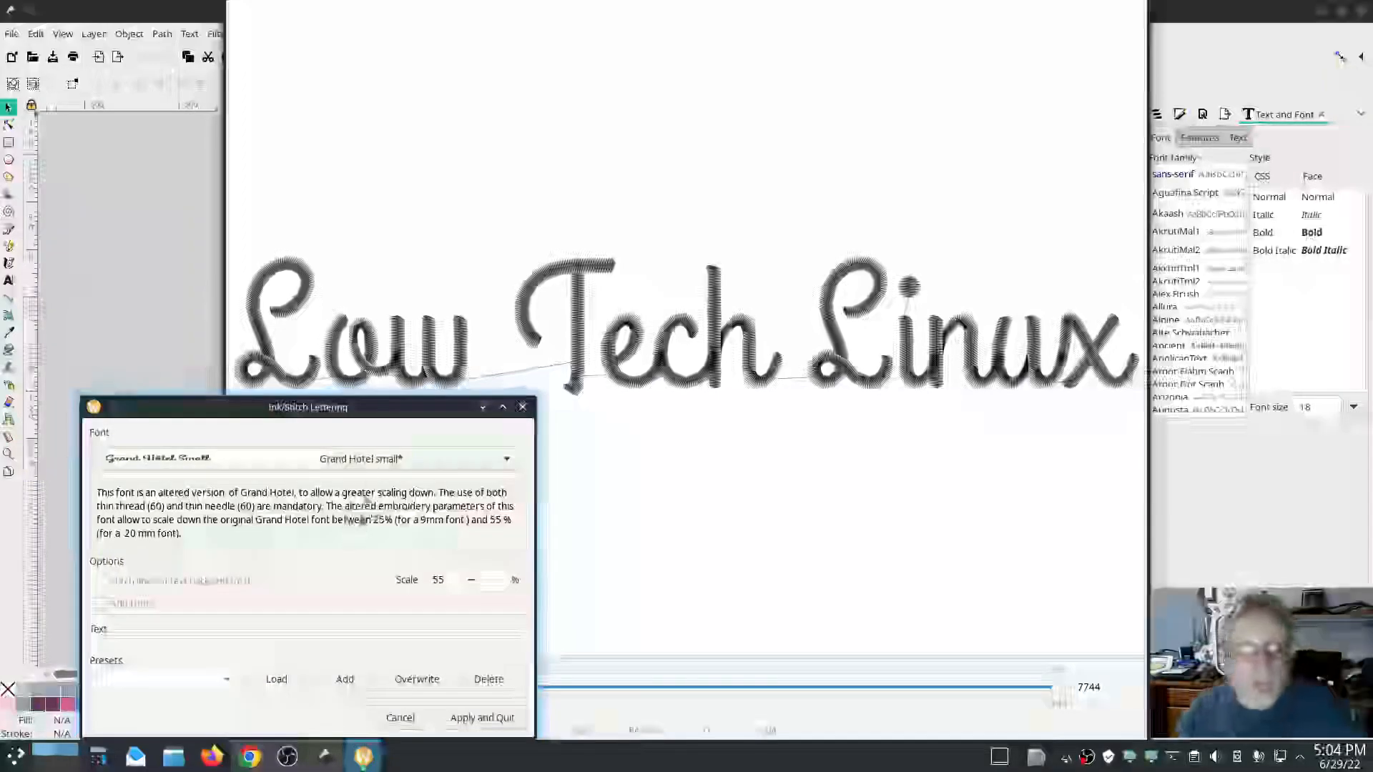
# Scroll down the font list, preview the lettering in MONICHA*, and reposition the lettering dialog.
pyautogui.click(365, 458)
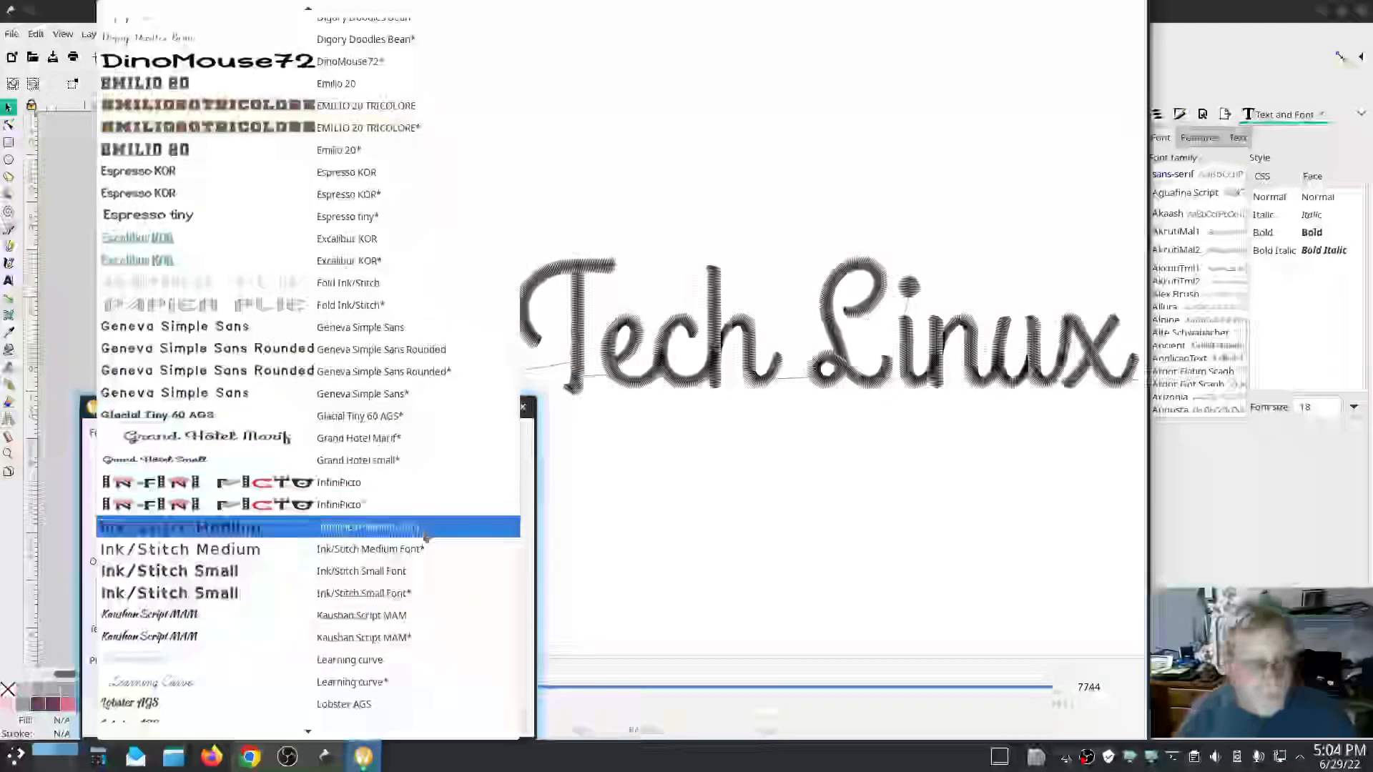
pyautogui.scroll(-2, 423, 530)
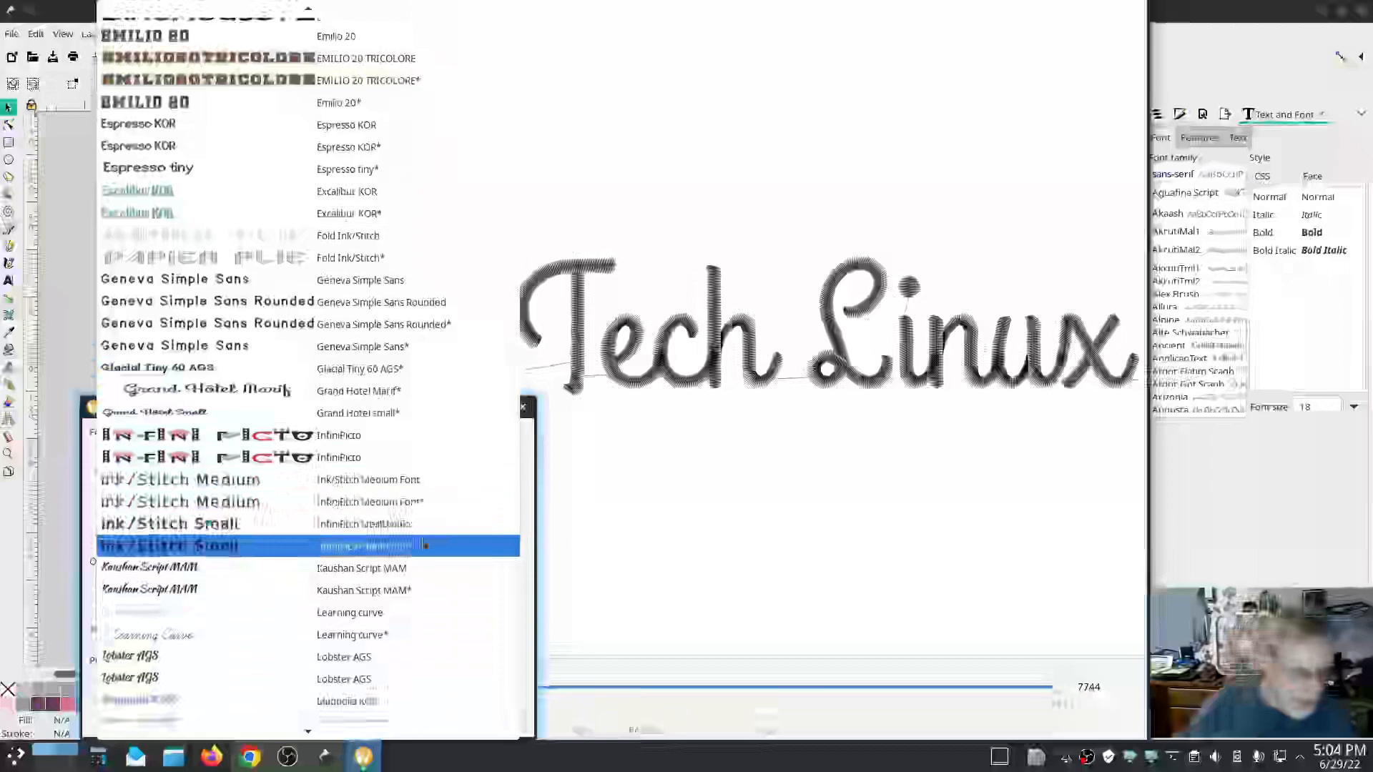
pyautogui.scroll(-1, 376, 518)
pyautogui.scroll(-1, 375, 518)
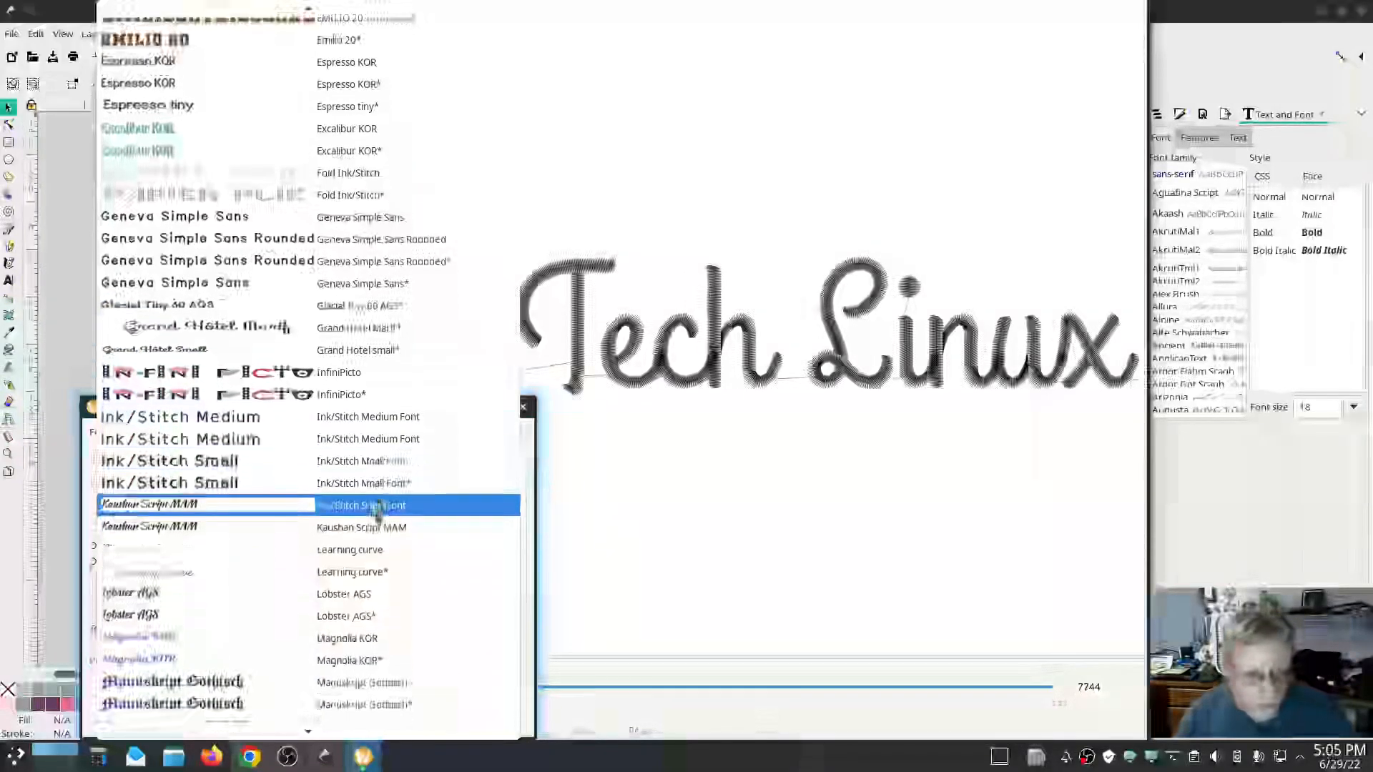
pyautogui.scroll(-7, 377, 509)
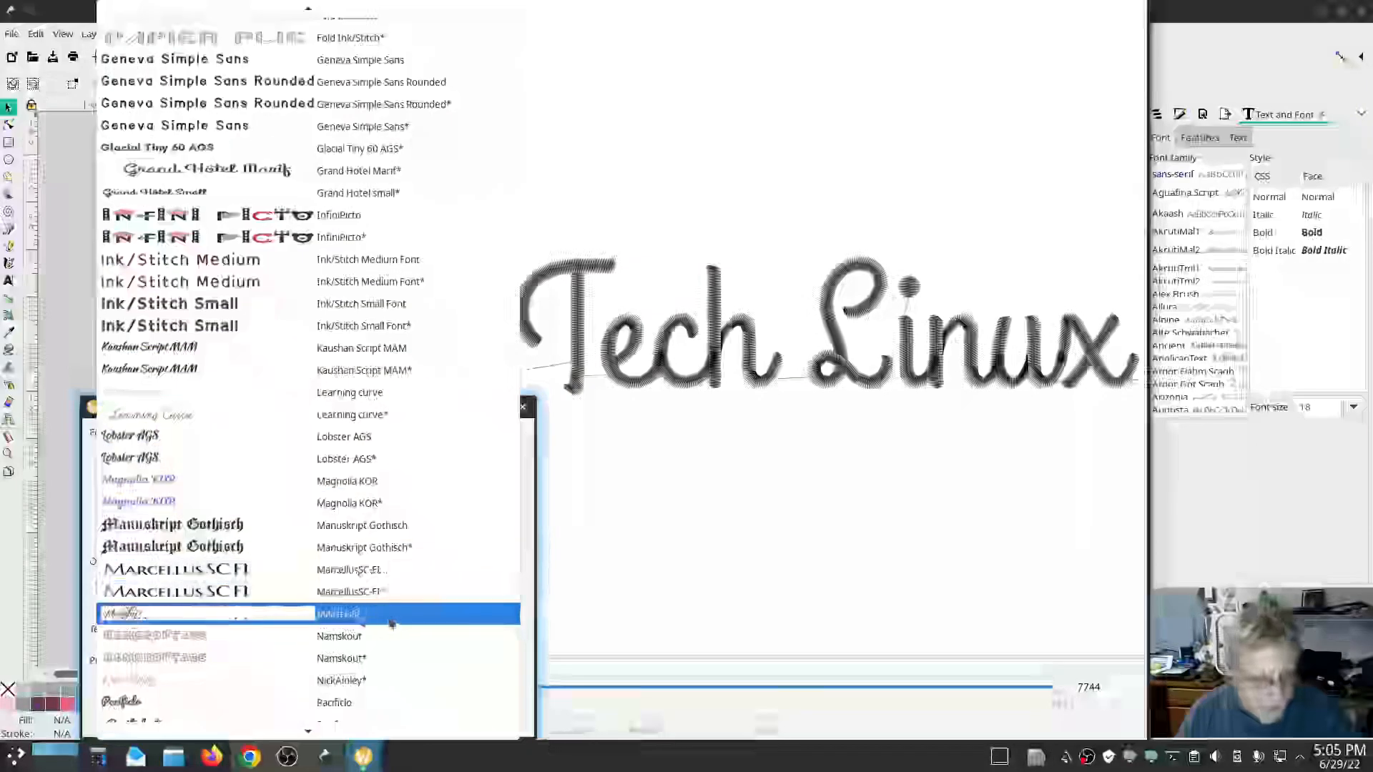
pyautogui.click(386, 616)
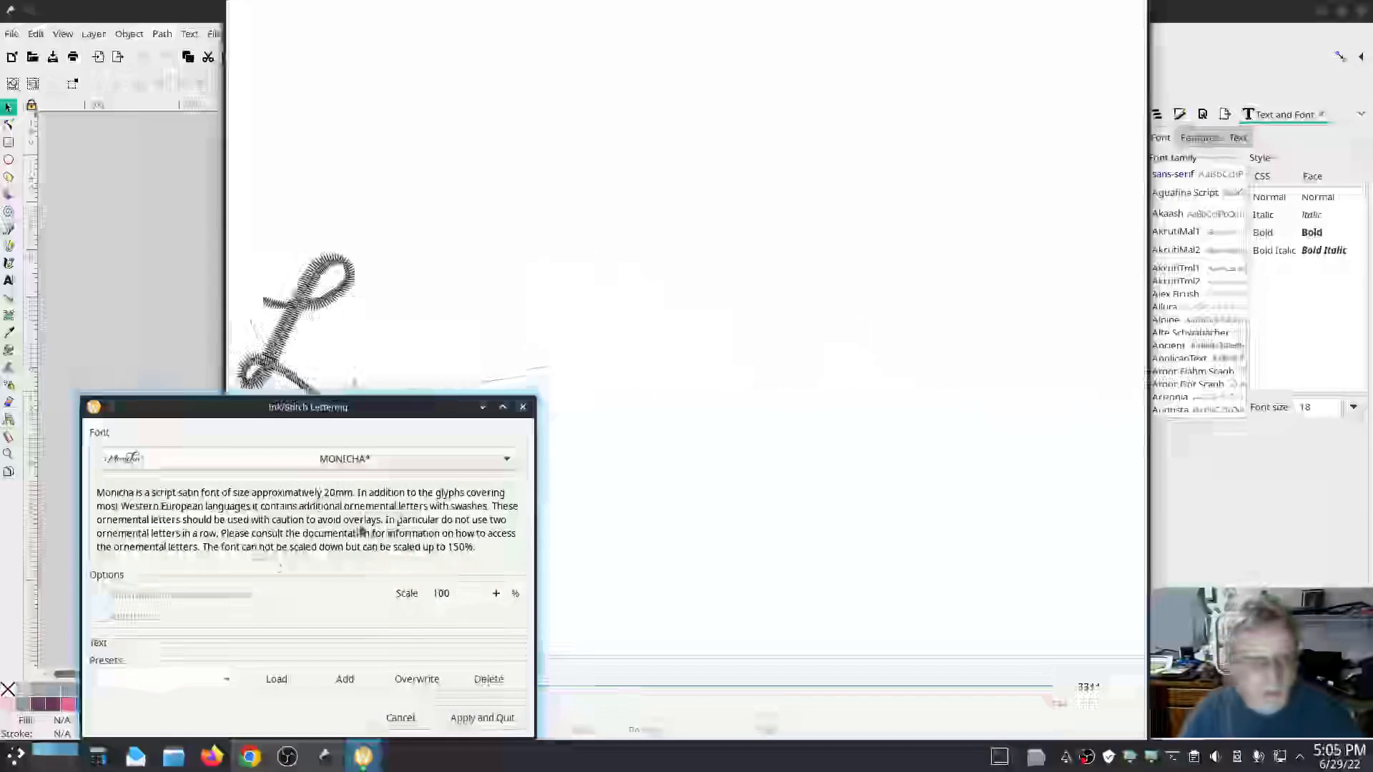
pyautogui.moveTo(379, 407); pyautogui.dragTo(395, 426)
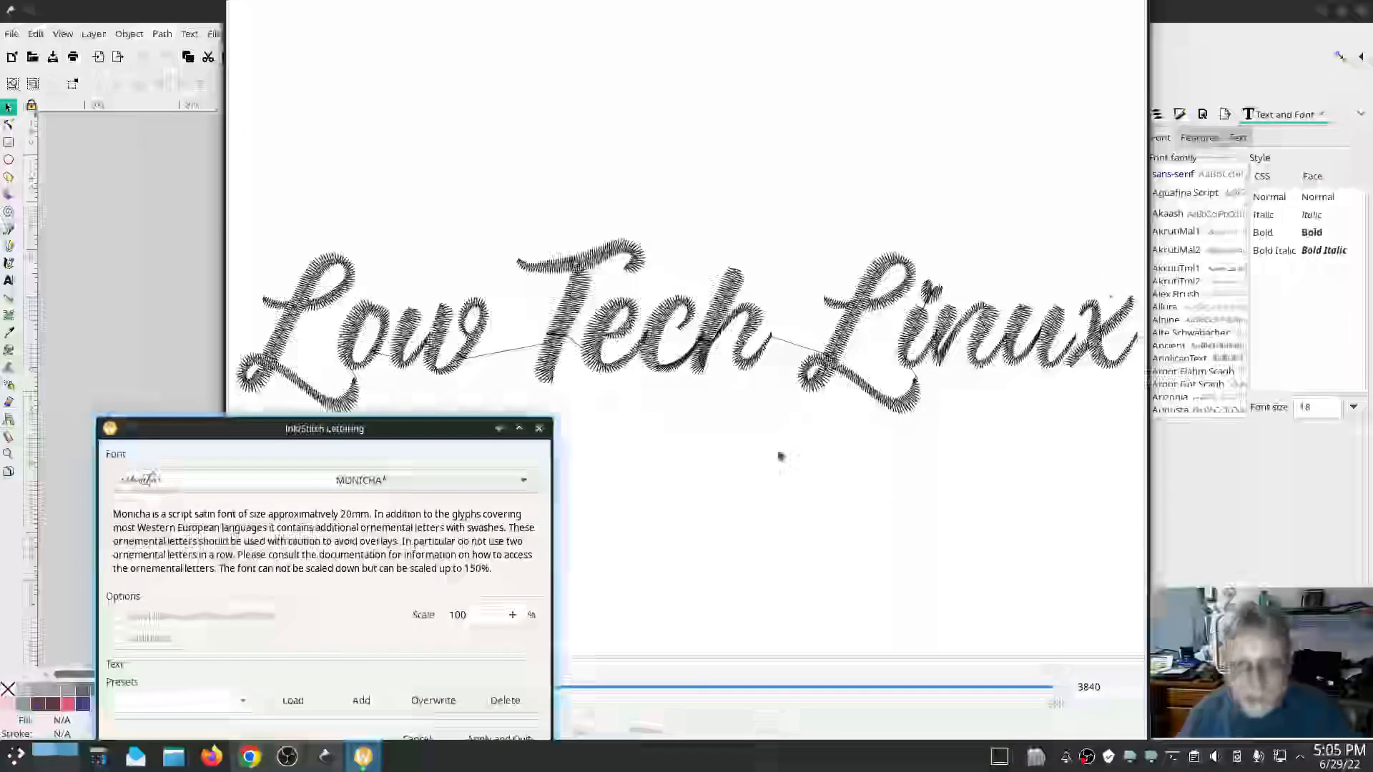
pyautogui.moveTo(345, 439); pyautogui.dragTo(327, 336)
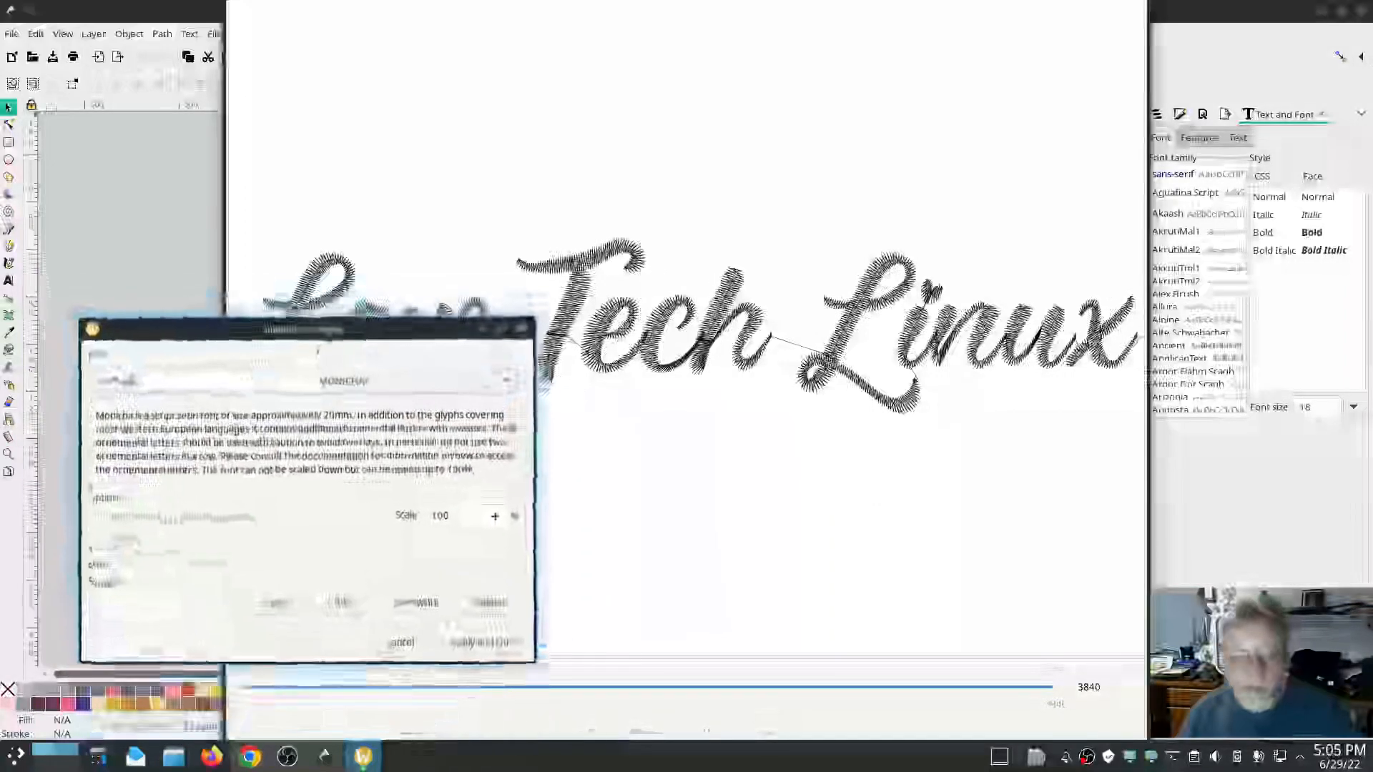
# Preview the lettering in the Namskout* font and move the dialog lower.
pyautogui.click(321, 379)
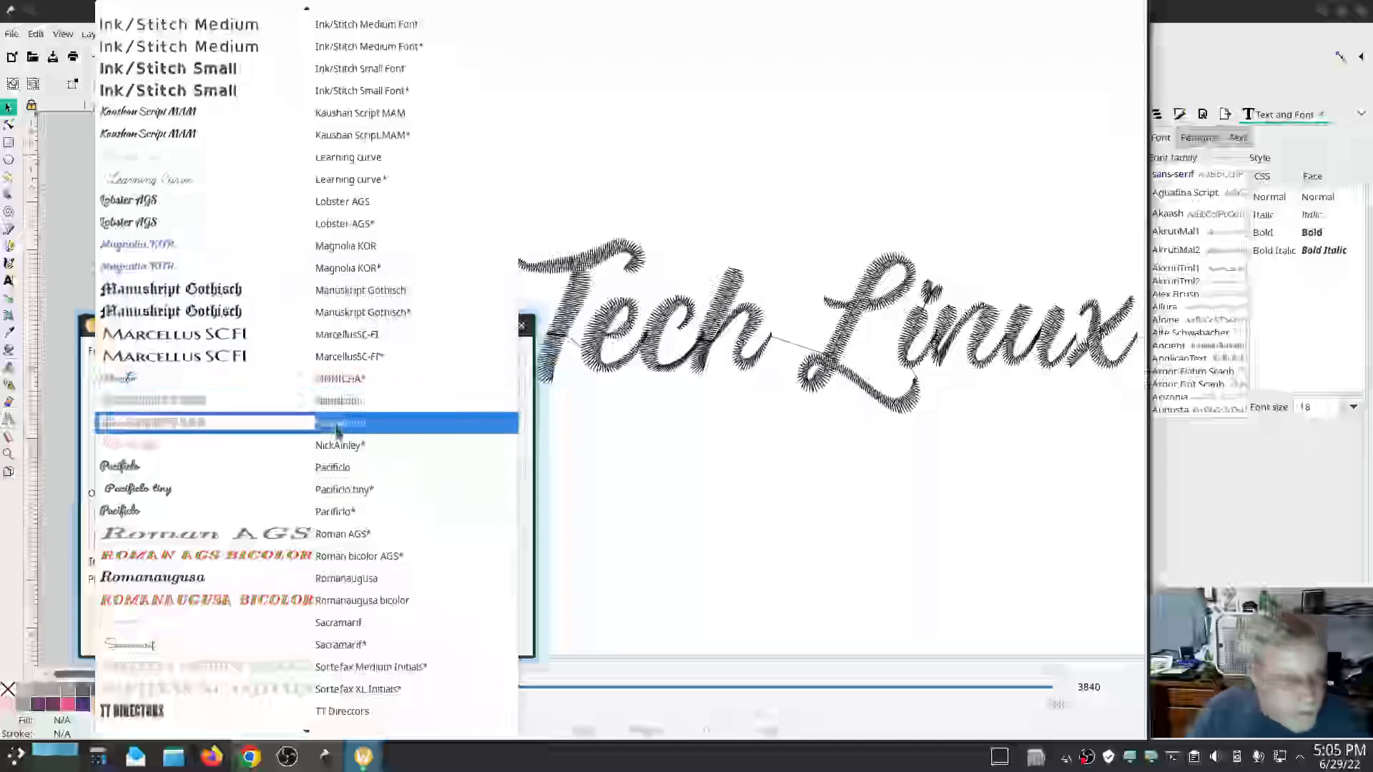
pyautogui.click(337, 428)
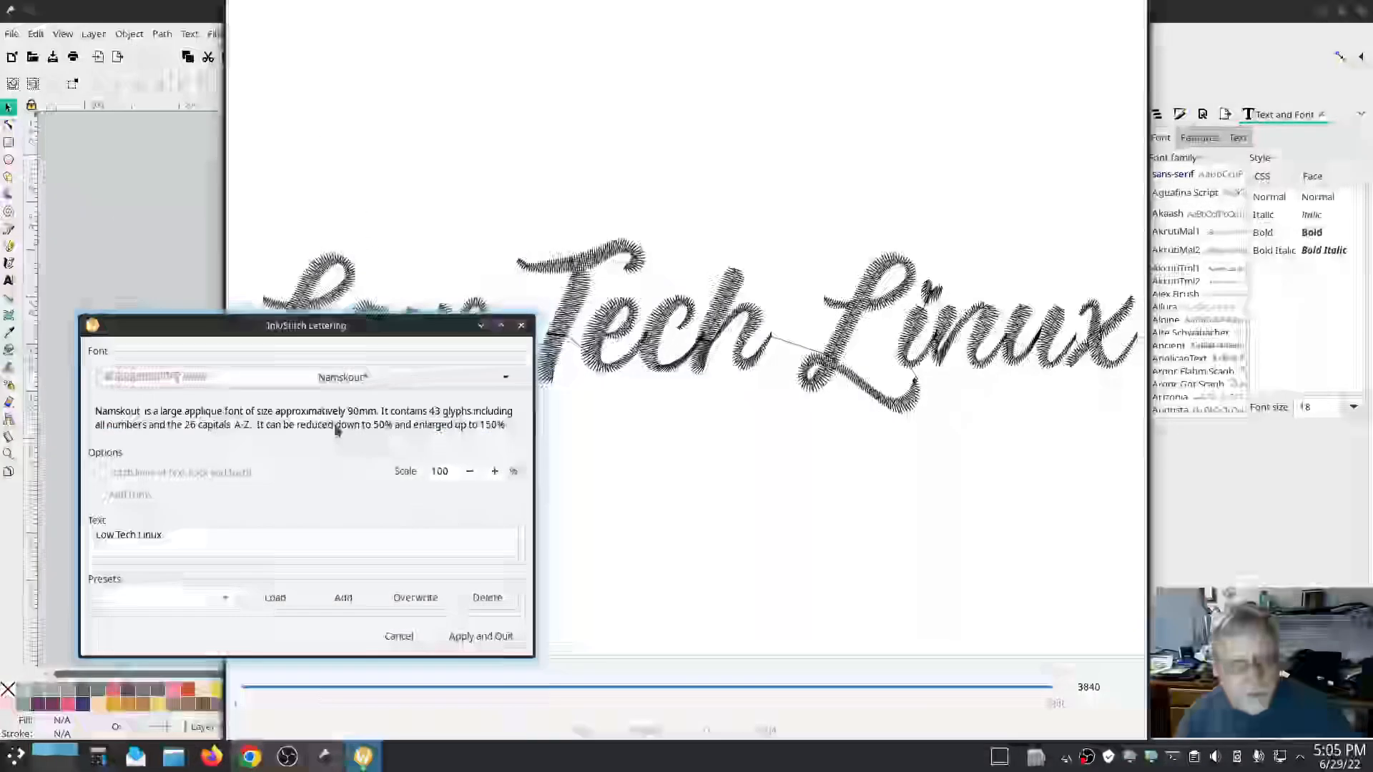
pyautogui.moveTo(312, 326); pyautogui.dragTo(311, 475)
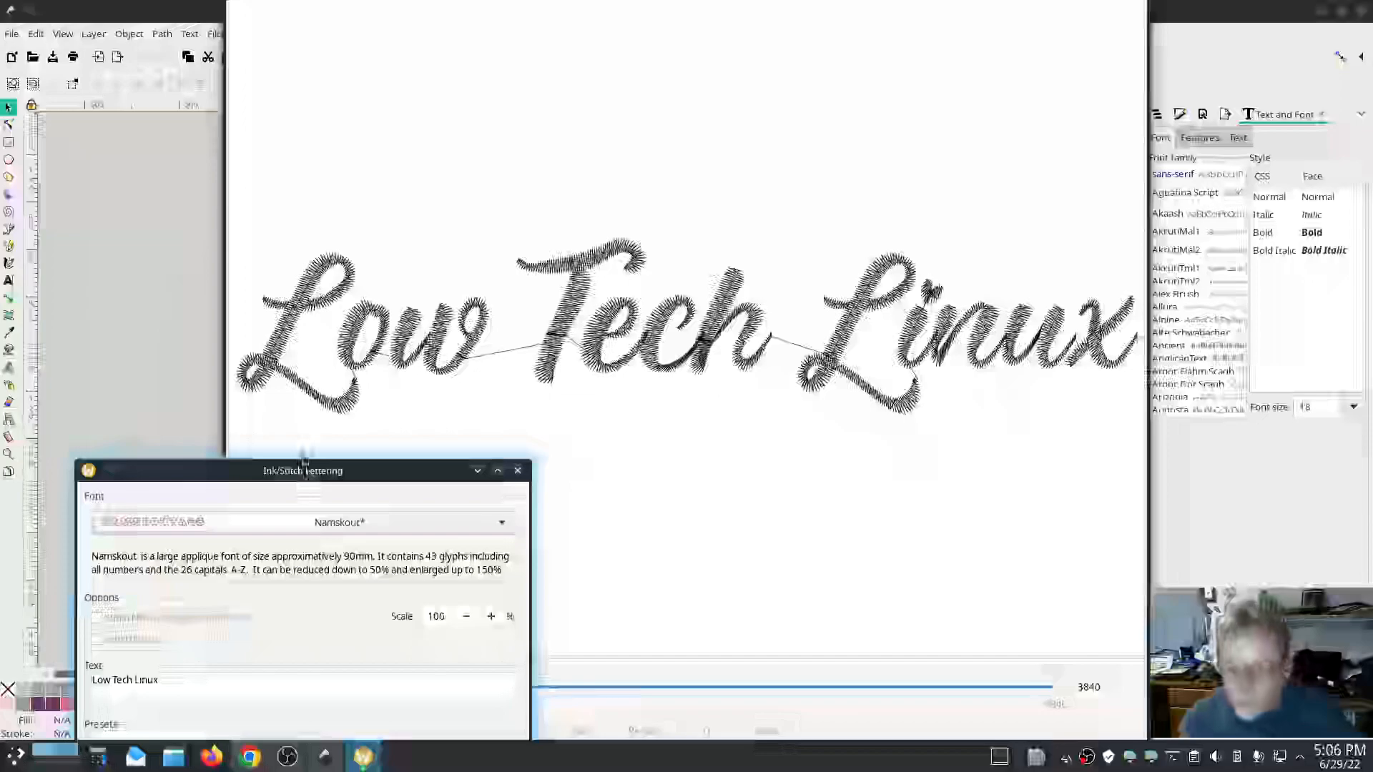
# Replace the lettering text with LOW and move the dialog back up.
pyautogui.moveTo(159, 680); pyautogui.dragTo(99, 680)
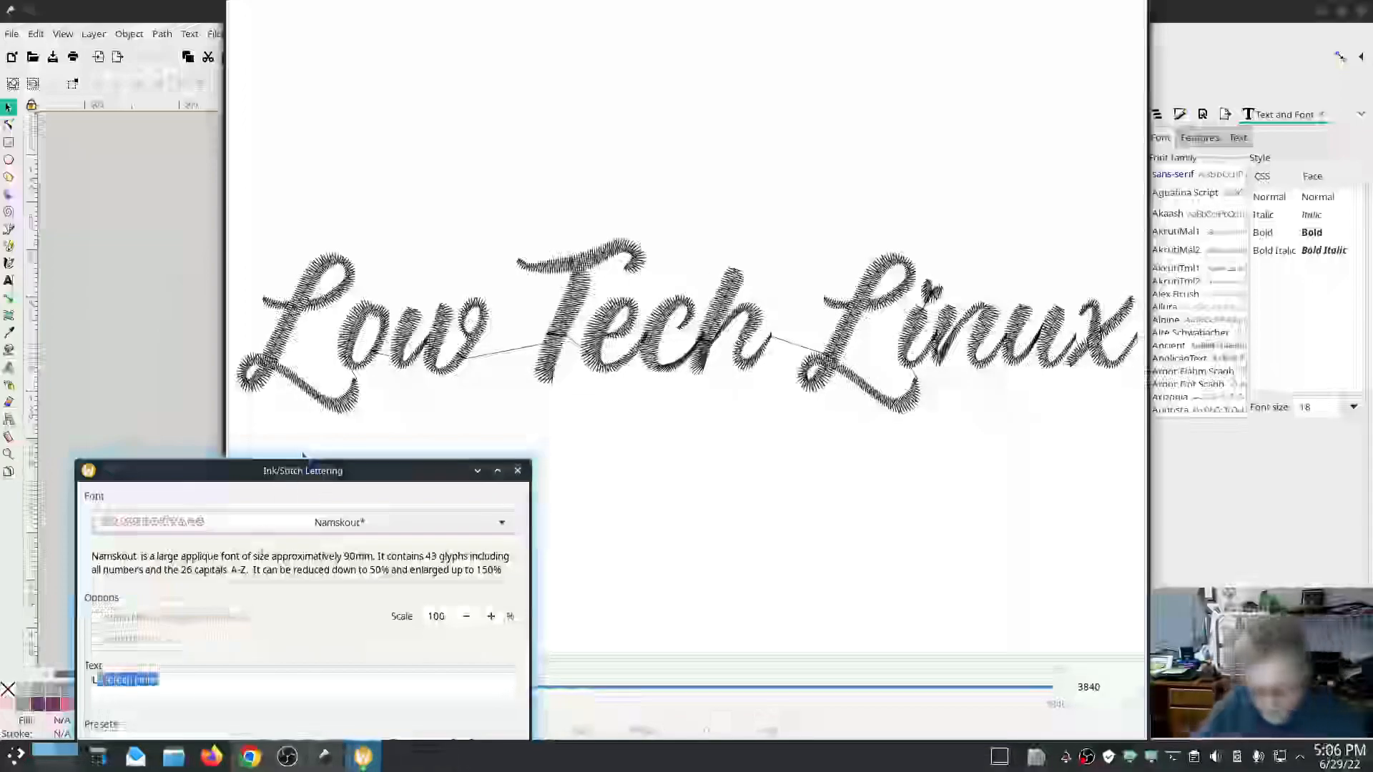
pyautogui.write('b')
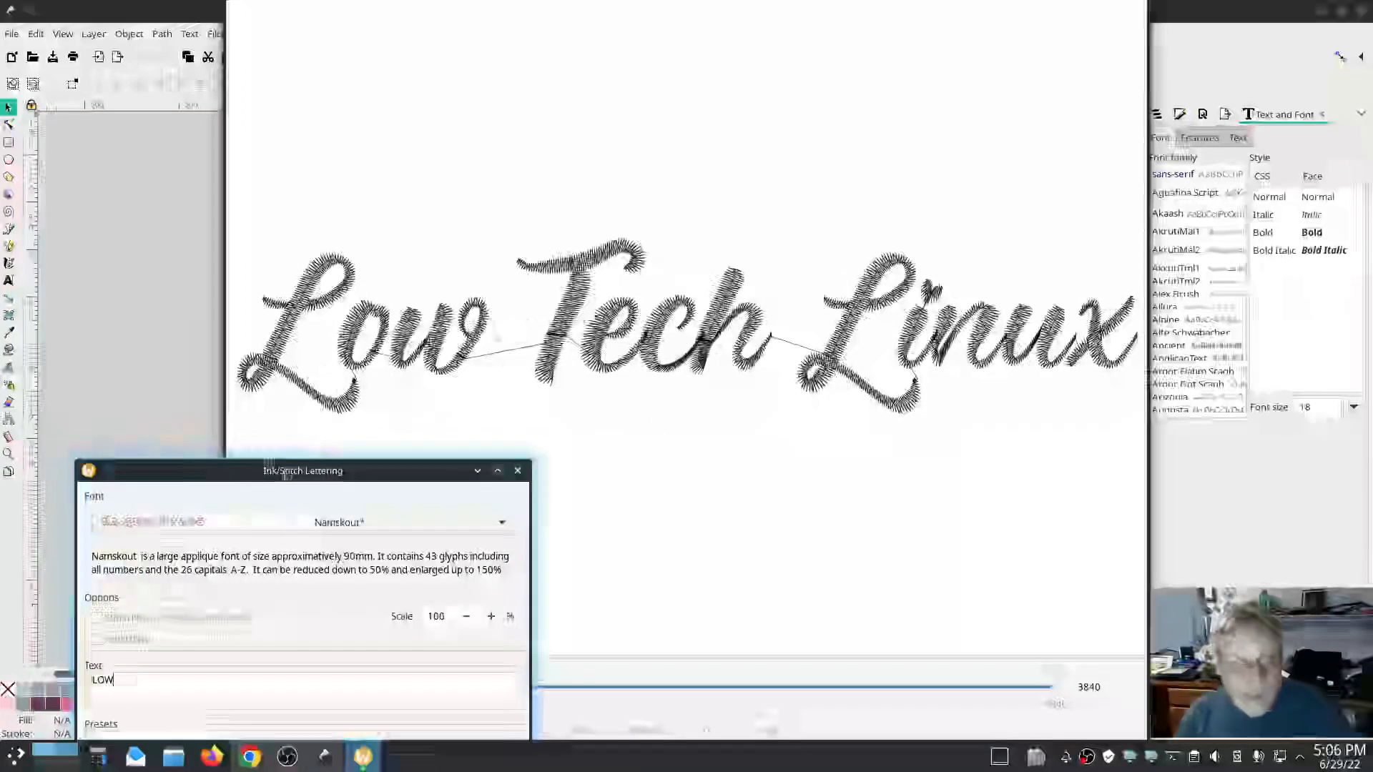
pyautogui.moveTo(284, 474)
pyautogui.mouseDown()
pyautogui.moveTo(270, 449)
pyautogui.moveTo(291, 504)
pyautogui.moveTo(282, 494)
pyautogui.moveTo(282, 533)
pyautogui.moveTo(299, 361)
pyautogui.moveTo(300, 377)
pyautogui.mouseUp()
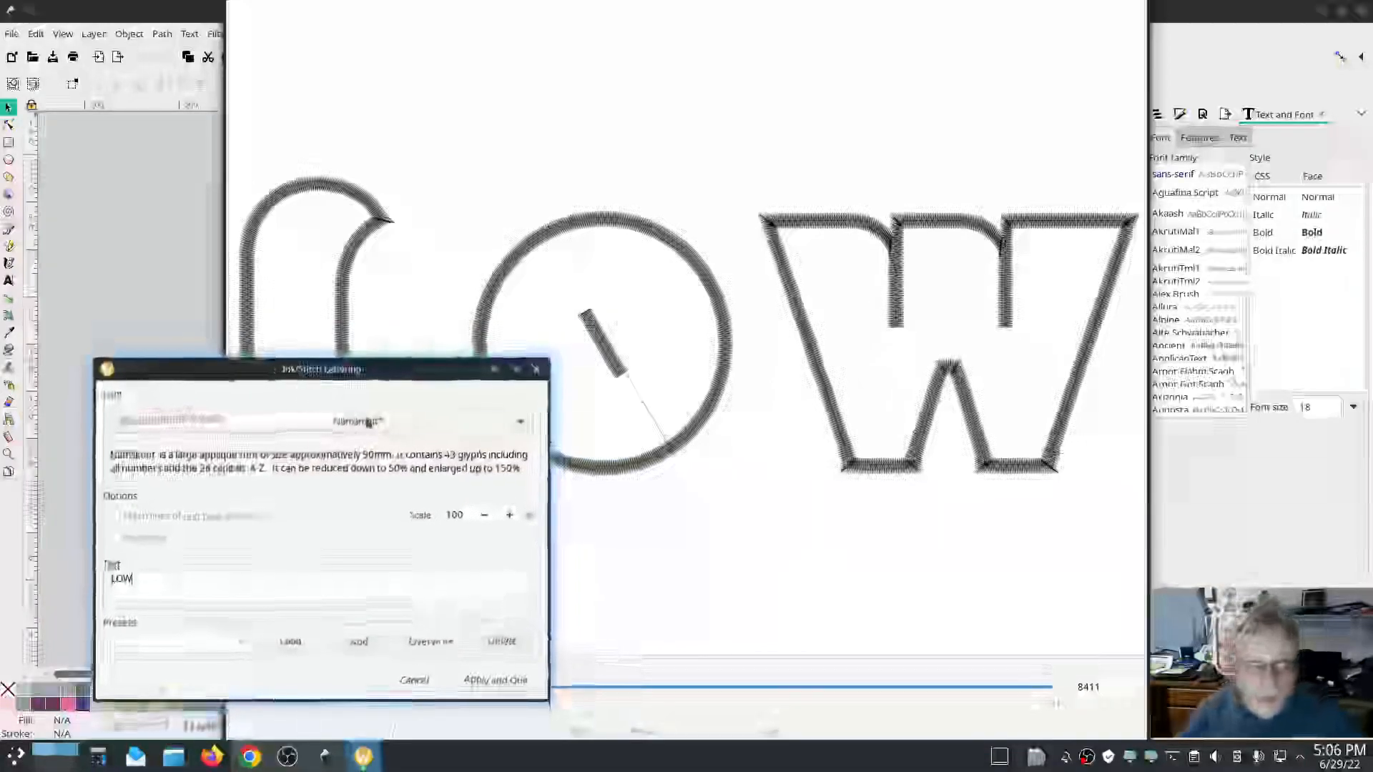
# Switch the font to Pacifico* and set the lettering text back to Low Tech Linux, repositioning the dialog.
pyautogui.click(366, 422)
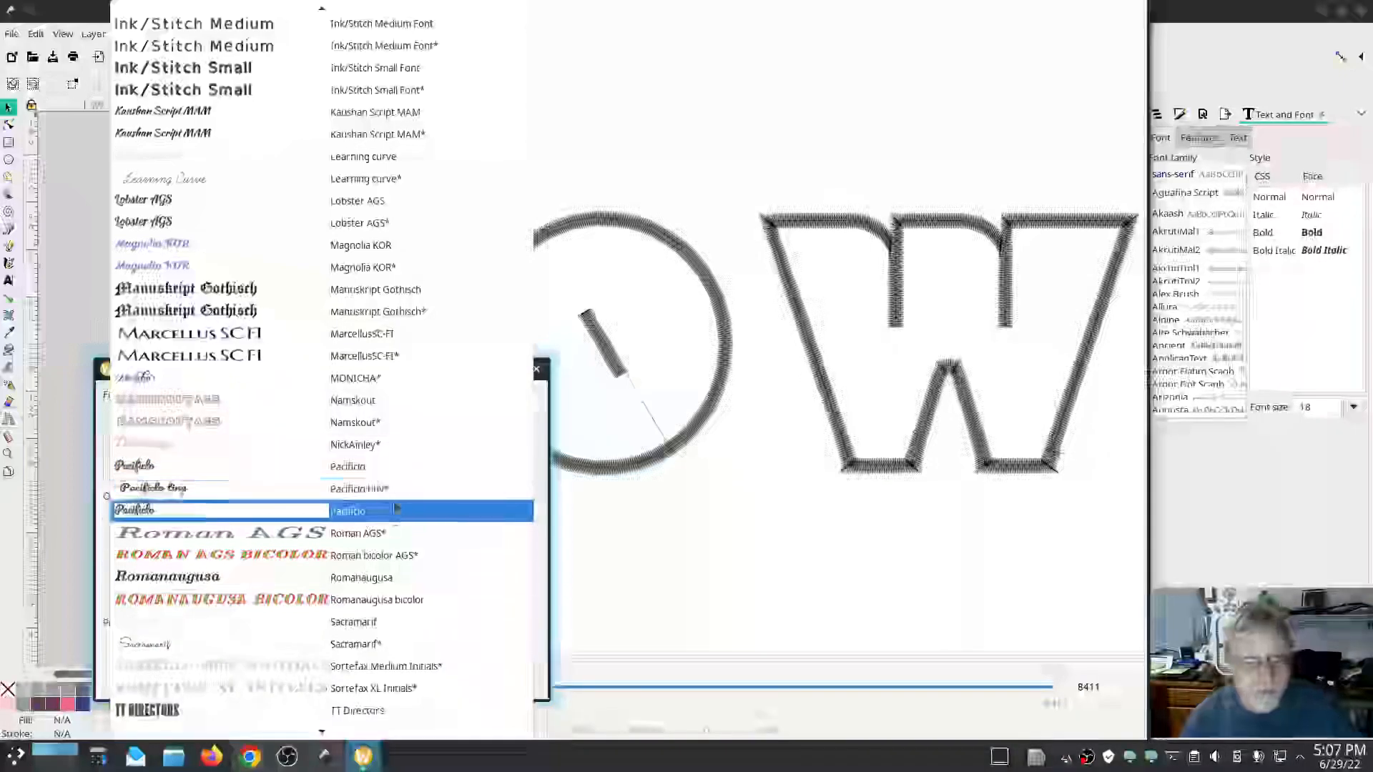
pyautogui.click(396, 509)
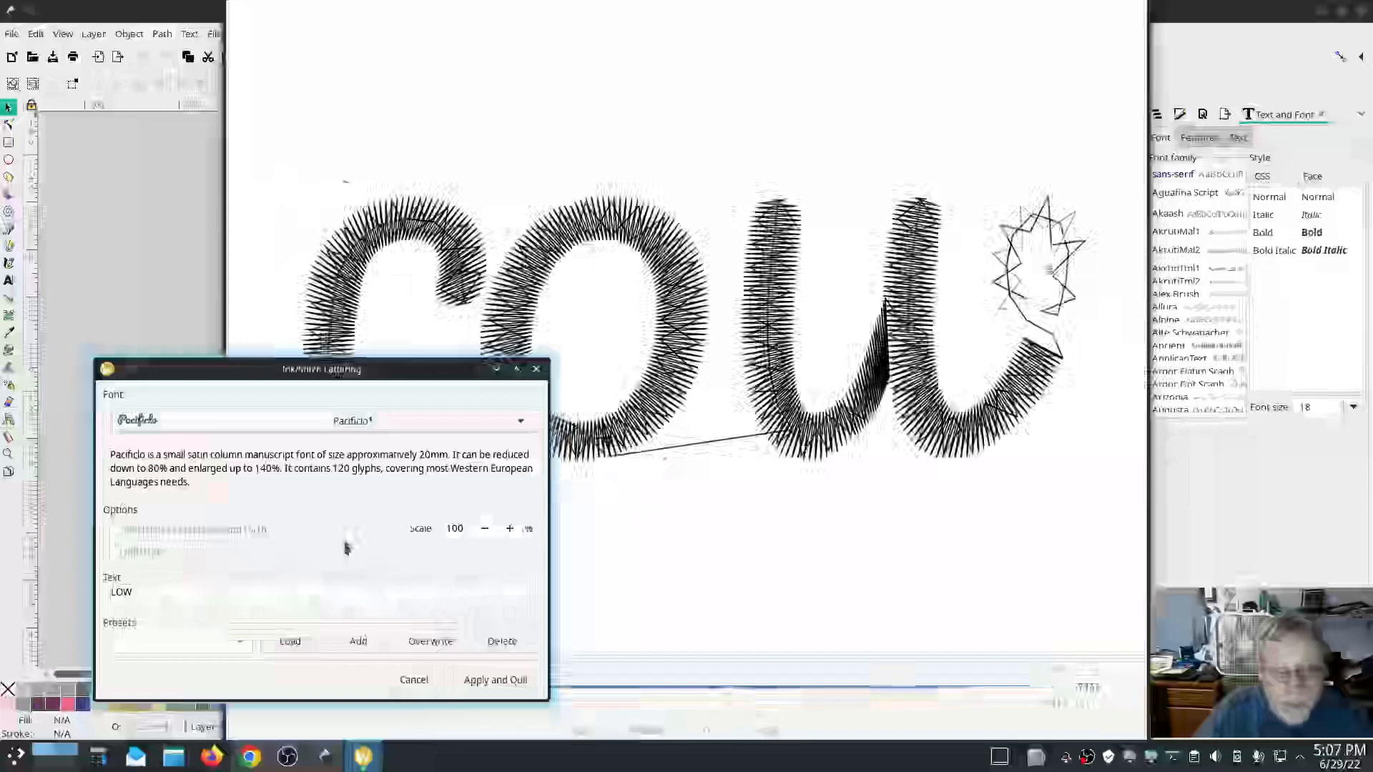
pyautogui.moveTo(187, 600); pyautogui.dragTo(84, 595)
pyautogui.write('Low')
pyautogui.write(' there')
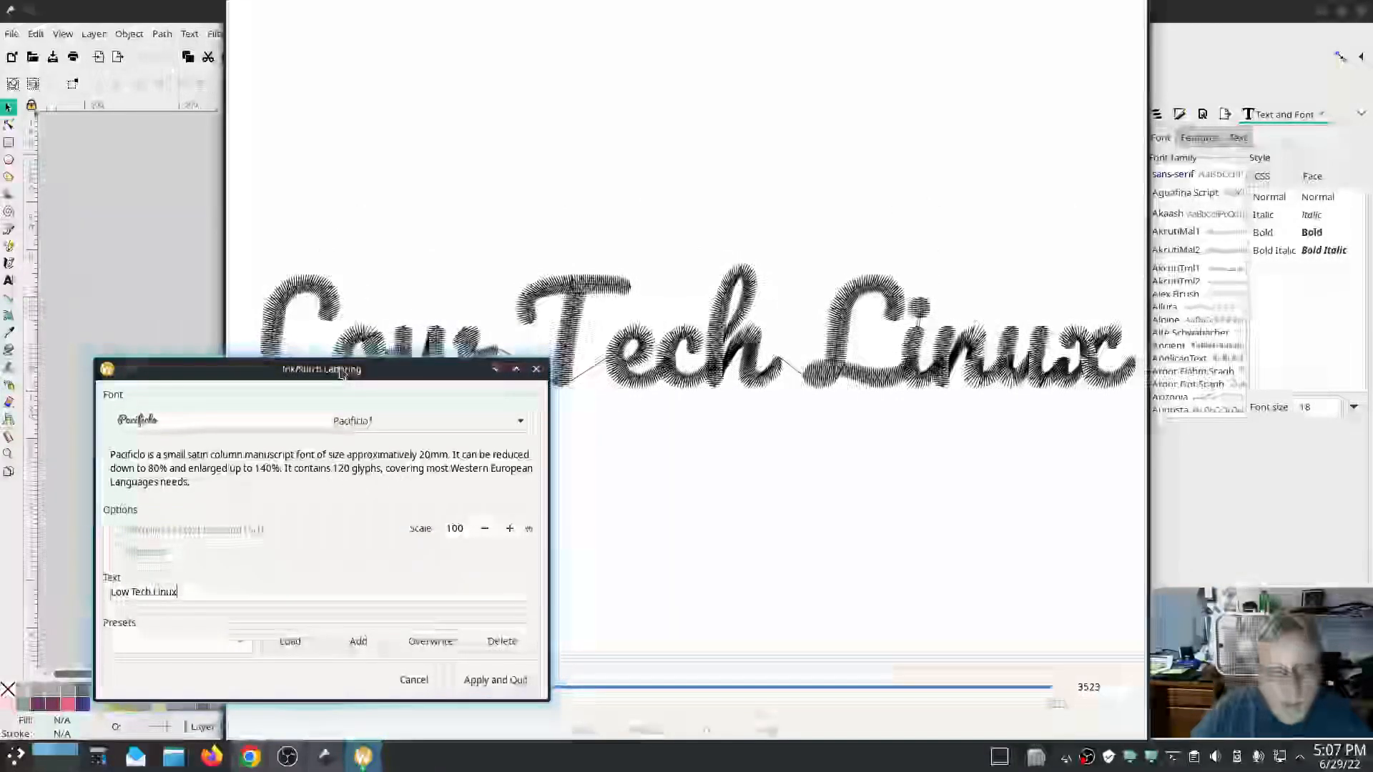
pyautogui.moveTo(342, 374)
pyautogui.mouseDown()
pyautogui.moveTo(340, 478)
pyautogui.moveTo(335, 431)
pyautogui.mouseUp()
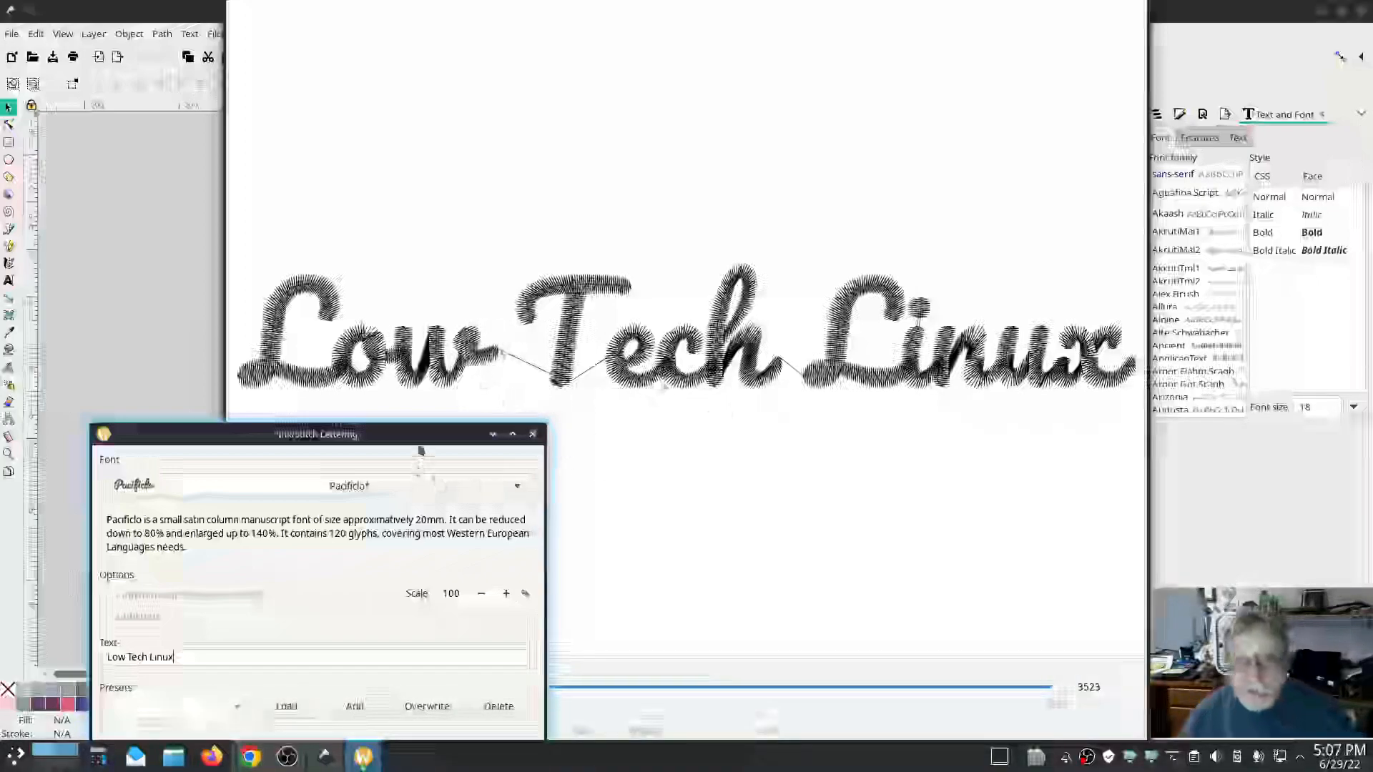
pyautogui.moveTo(421, 437)
pyautogui.mouseDown()
pyautogui.moveTo(422, 301)
pyautogui.moveTo(414, 400)
pyautogui.moveTo(401, 400)
pyautogui.mouseUp()
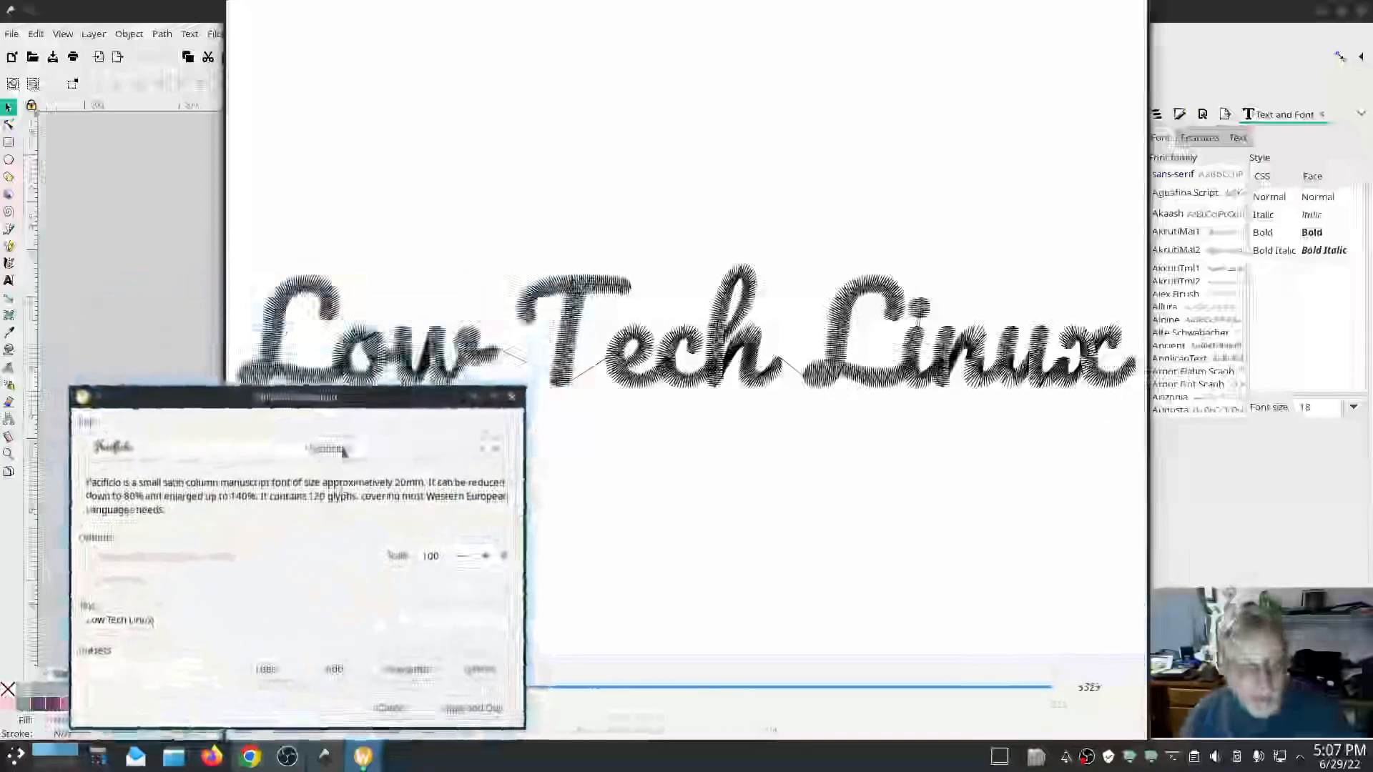
# Preview the lettering in Roman AGS*, then in Romanaugusa.
pyautogui.click(327, 449)
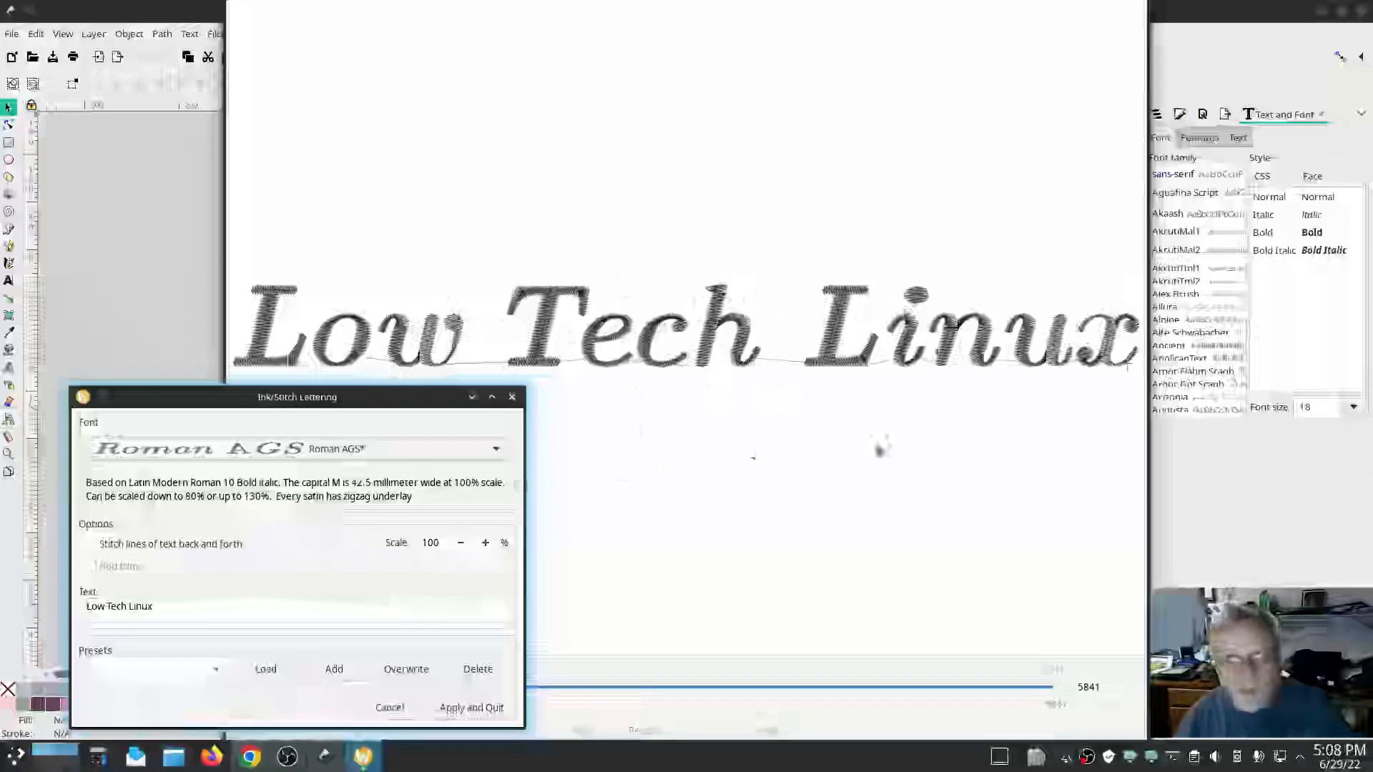
pyautogui.click(445, 450)
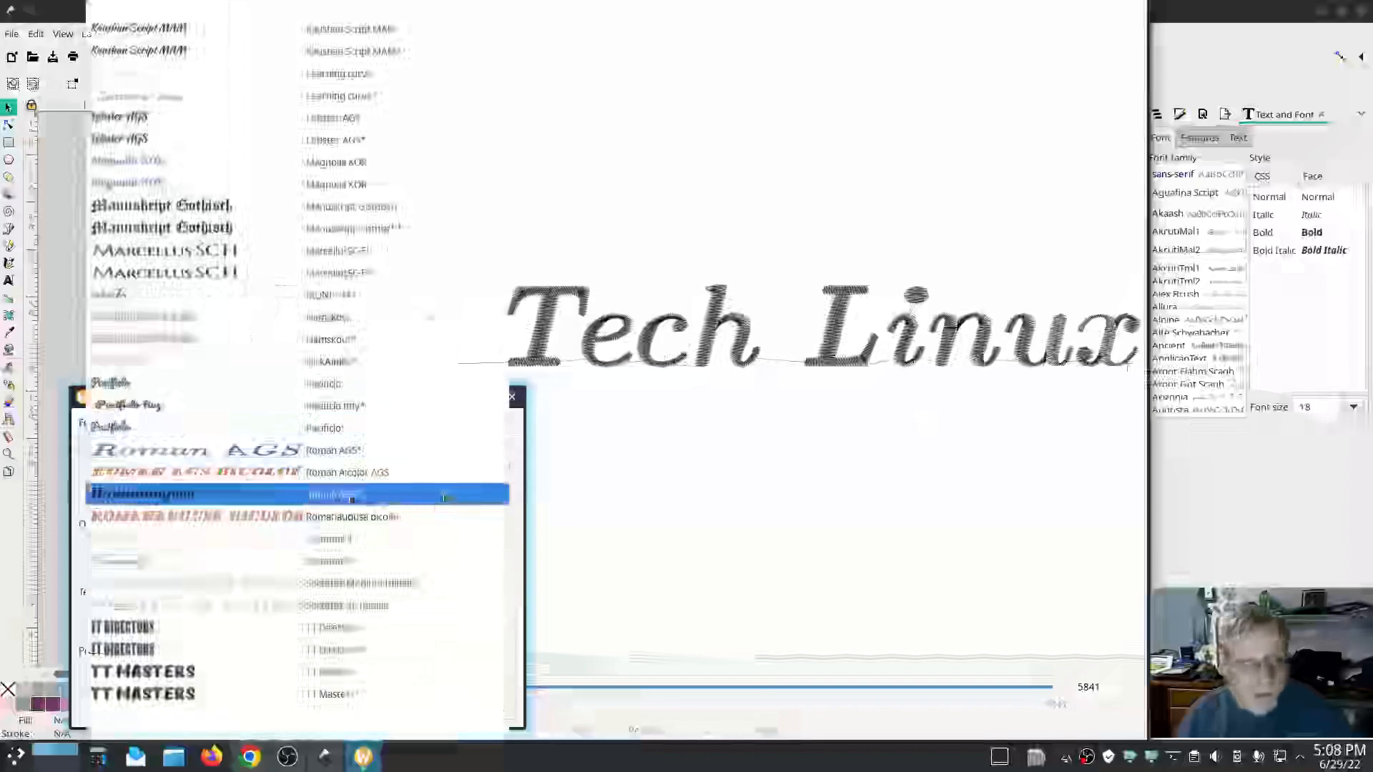
pyautogui.click(351, 496)
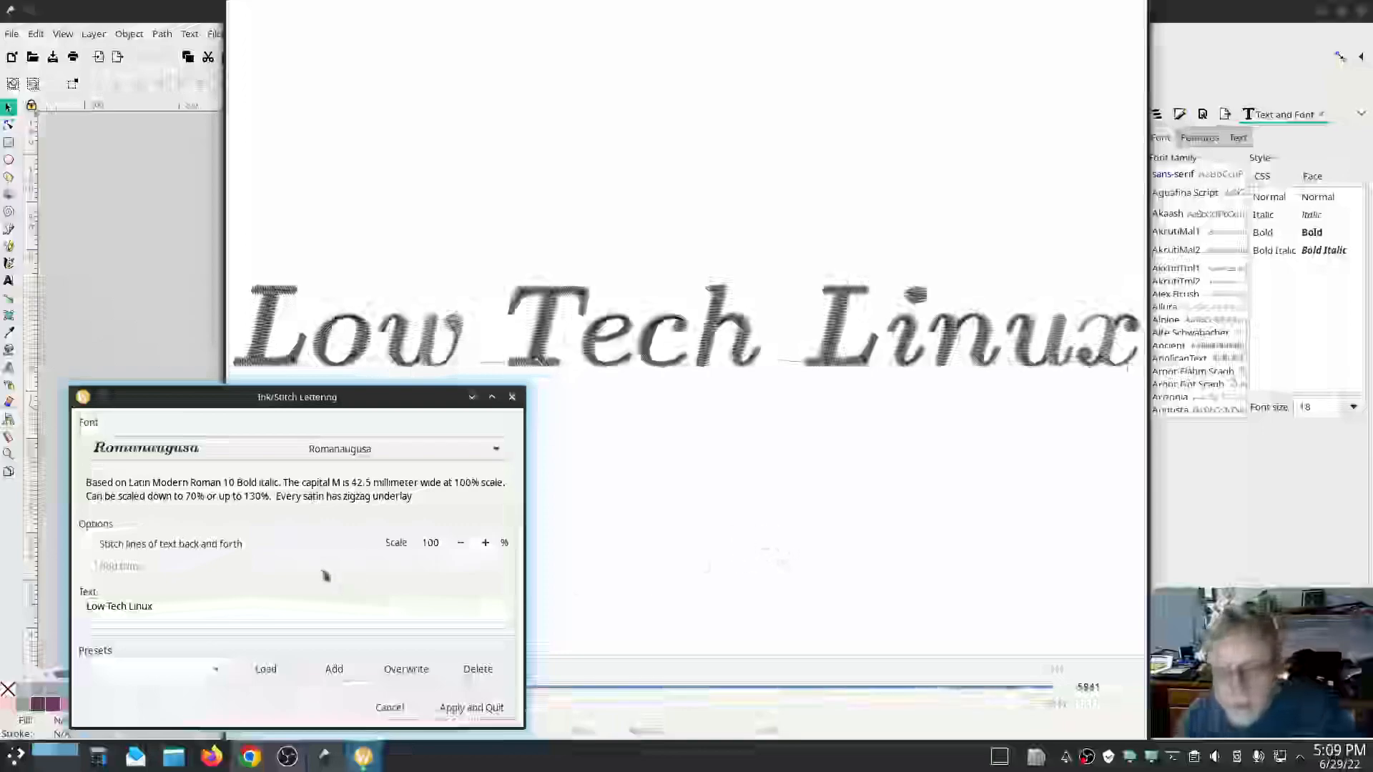
# Scroll down the font list and preview the lettering in Sortefax Medium Initials*.
pyautogui.click(390, 449)
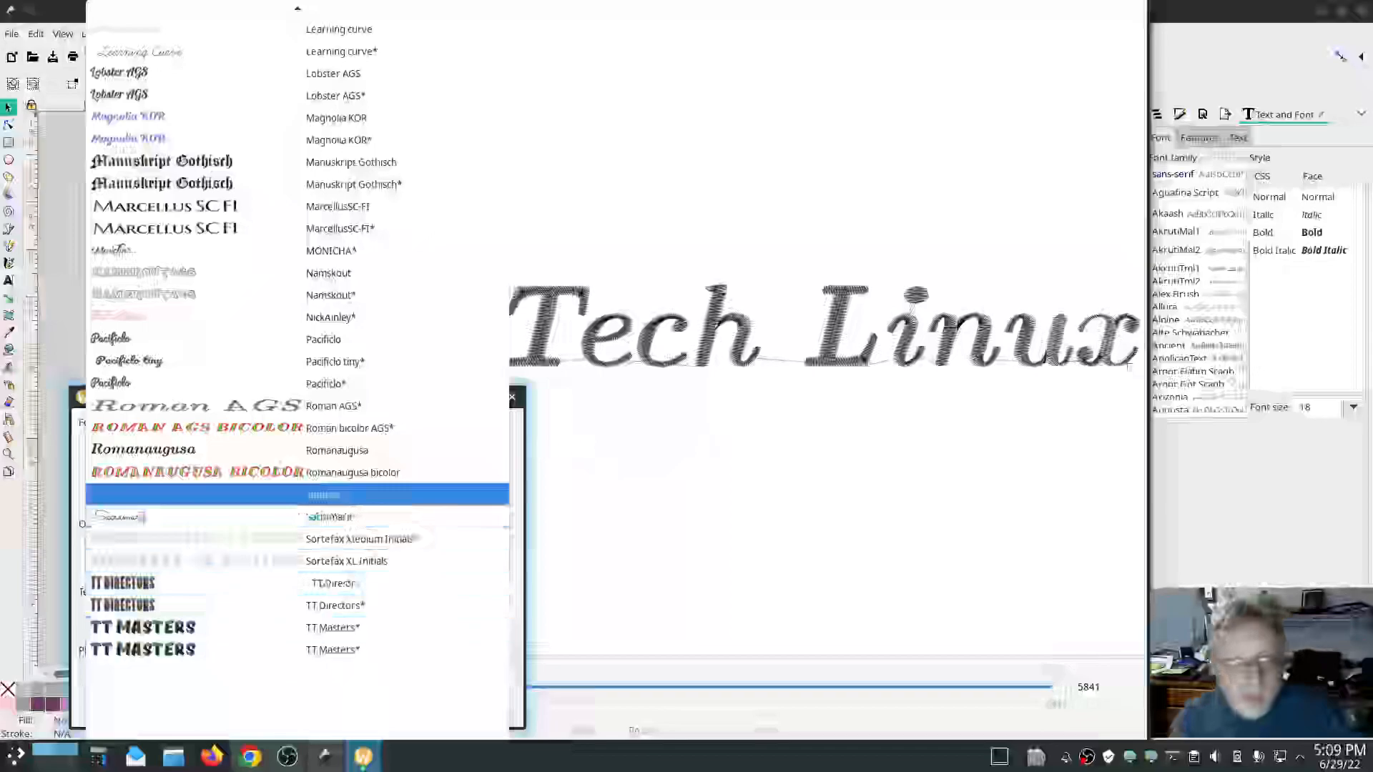
pyautogui.scroll(-1, 375, 493)
pyautogui.scroll(-1, 368, 510)
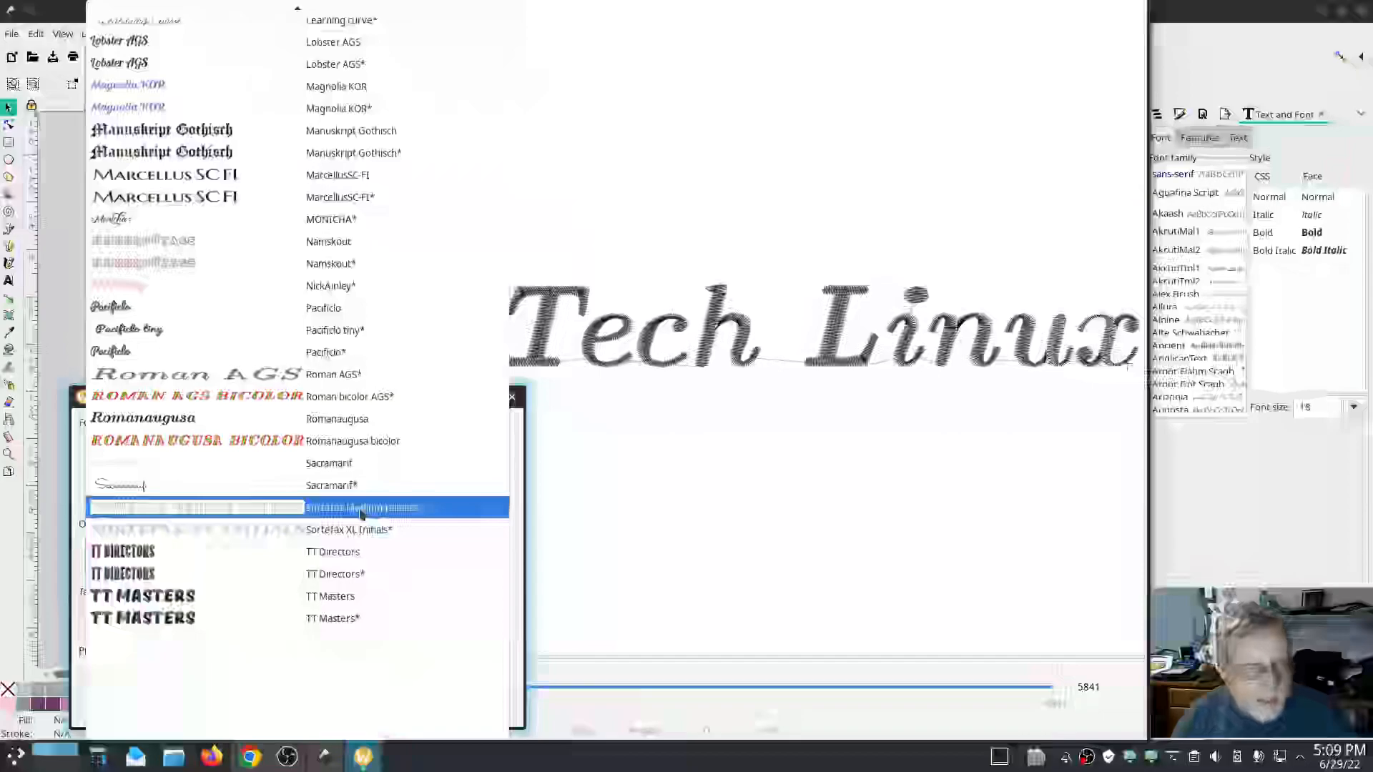
pyautogui.click(361, 513)
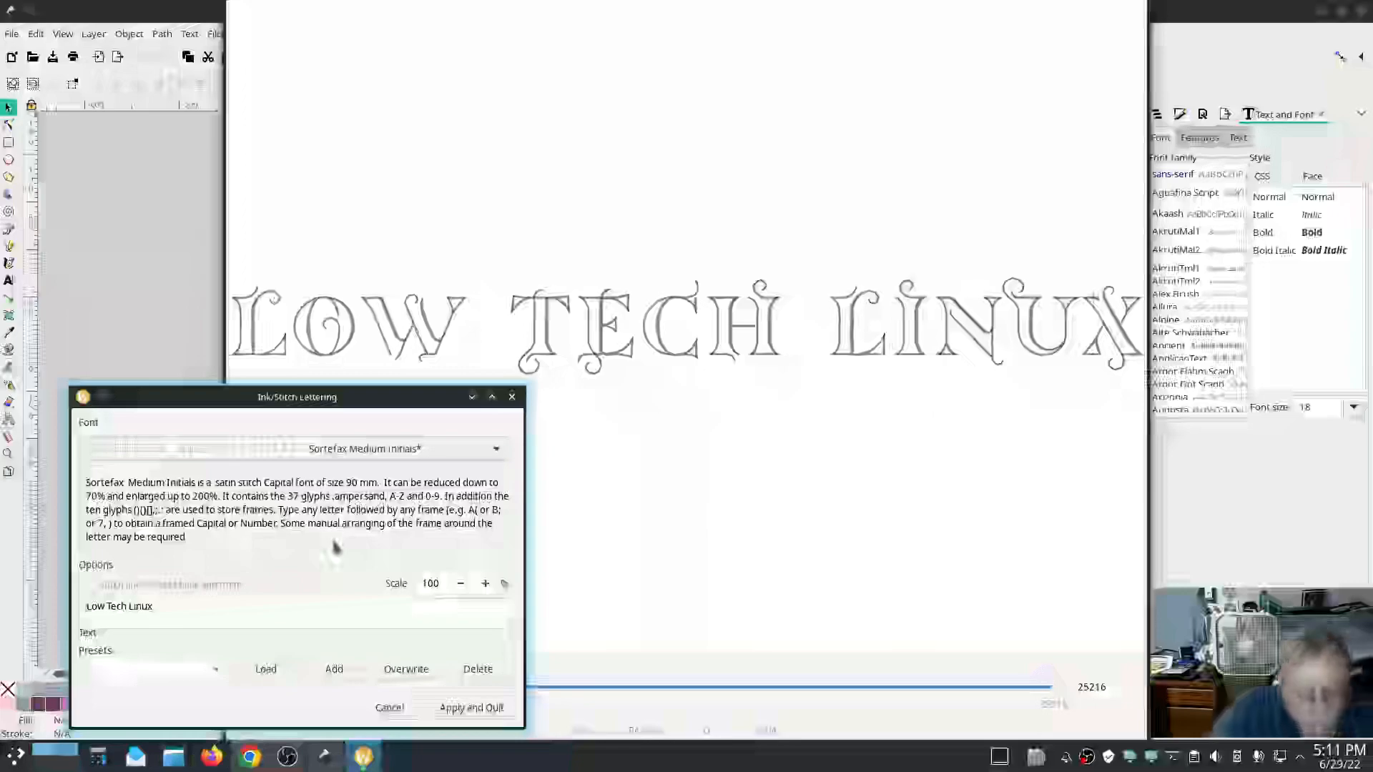
# Replace the text with L( to show a framed capital L, moving the dialog aside.
pyautogui.moveTo(90, 606); pyautogui.dragTo(180, 607)
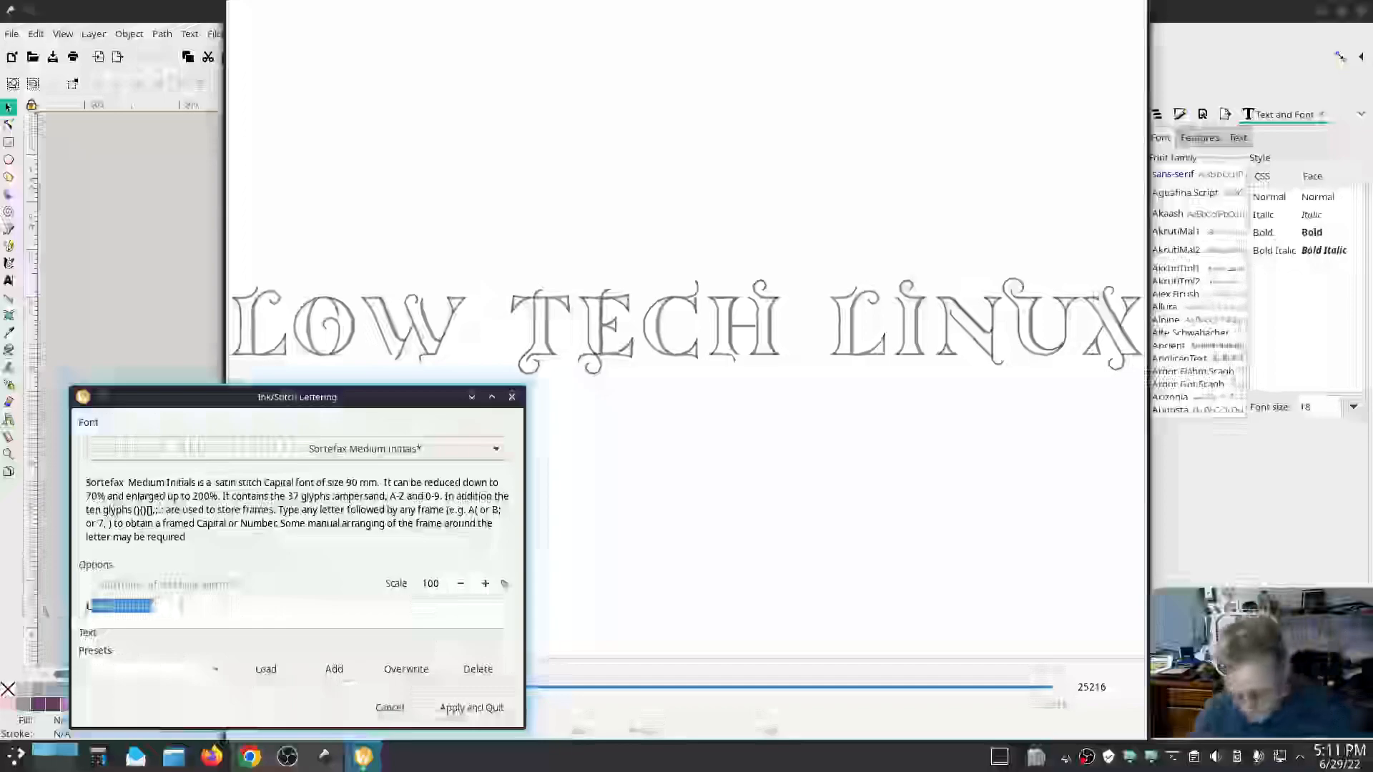
pyautogui.write('(')
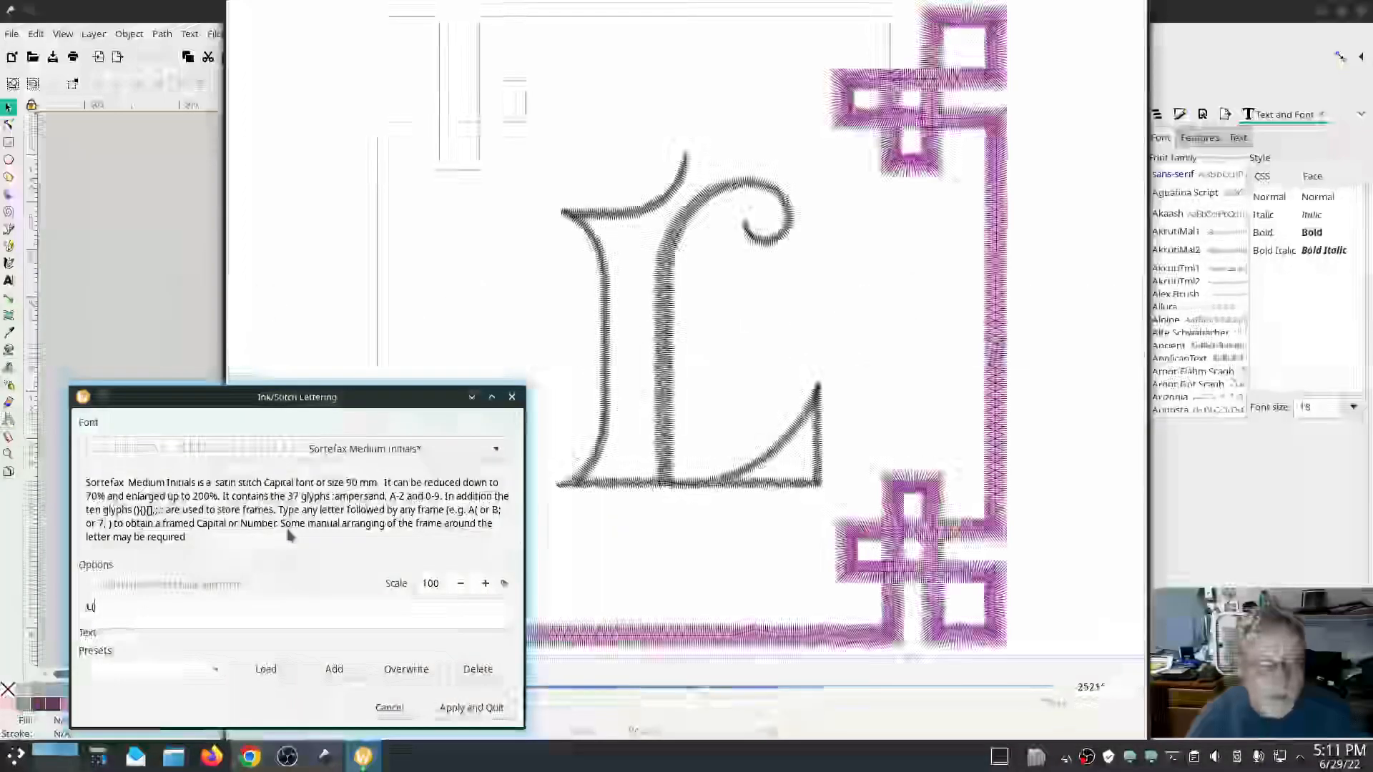
pyautogui.moveTo(284, 398)
pyautogui.mouseDown()
pyautogui.moveTo(505, 585)
pyautogui.moveTo(405, 657)
pyautogui.moveTo(168, 585)
pyautogui.moveTo(6, 585)
pyautogui.mouseUp()
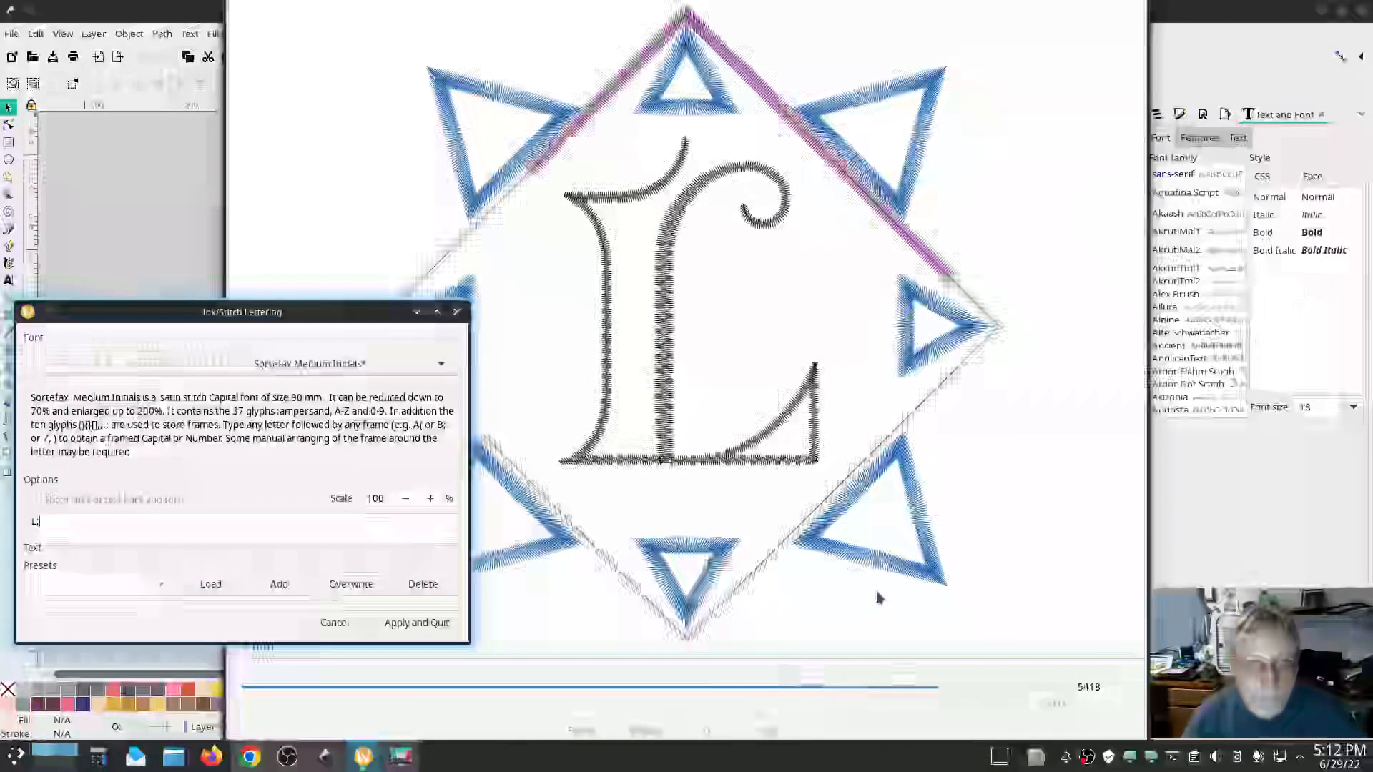
# Change the frame character so the text reads L), repositioning the dialog.
pyautogui.moveTo(223, 312)
pyautogui.mouseDown()
pyautogui.moveTo(582, 466)
pyautogui.moveTo(1293, 322)
pyautogui.moveTo(1252, 297)
pyautogui.moveTo(215, 390)
pyautogui.moveTo(193, 359)
pyautogui.moveTo(224, 348)
pyautogui.mouseUp()
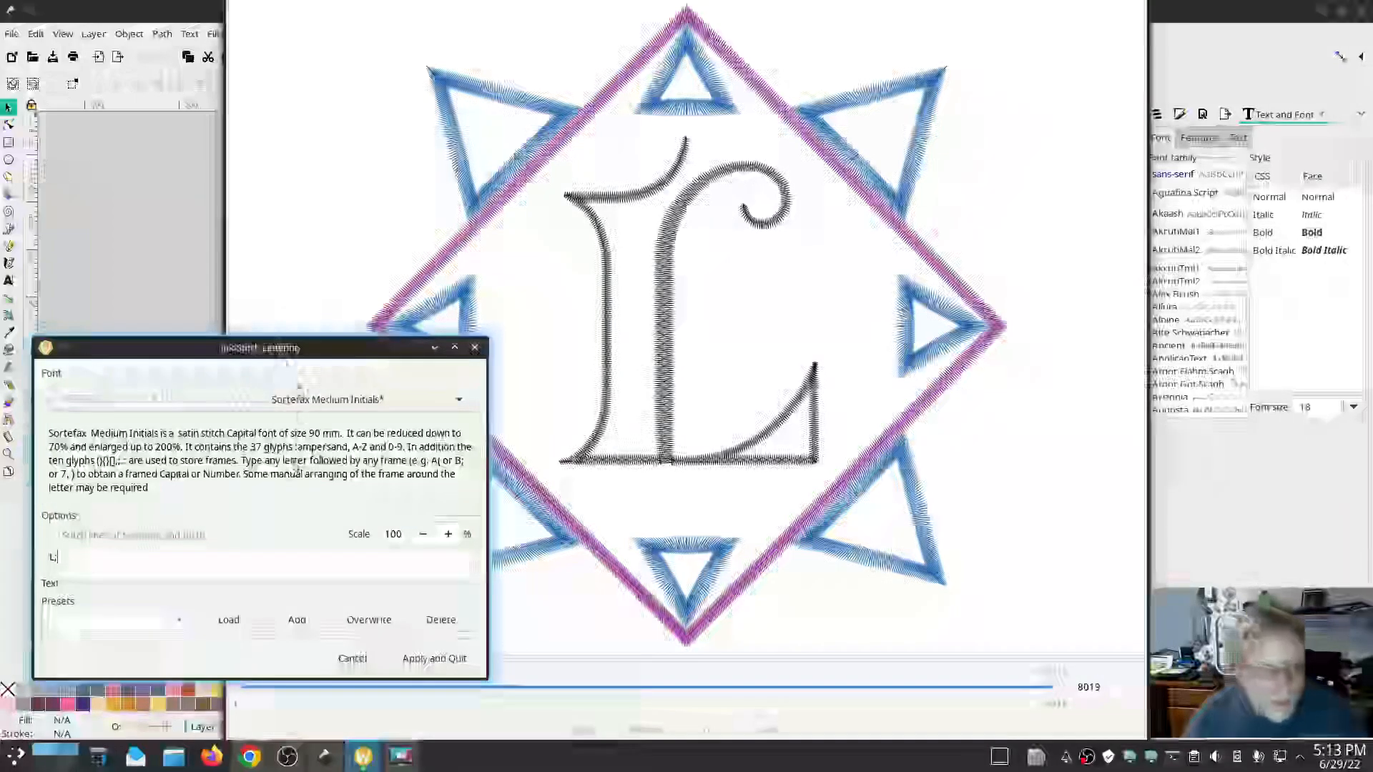
pyautogui.moveTo(288, 352); pyautogui.dragTo(314, 341)
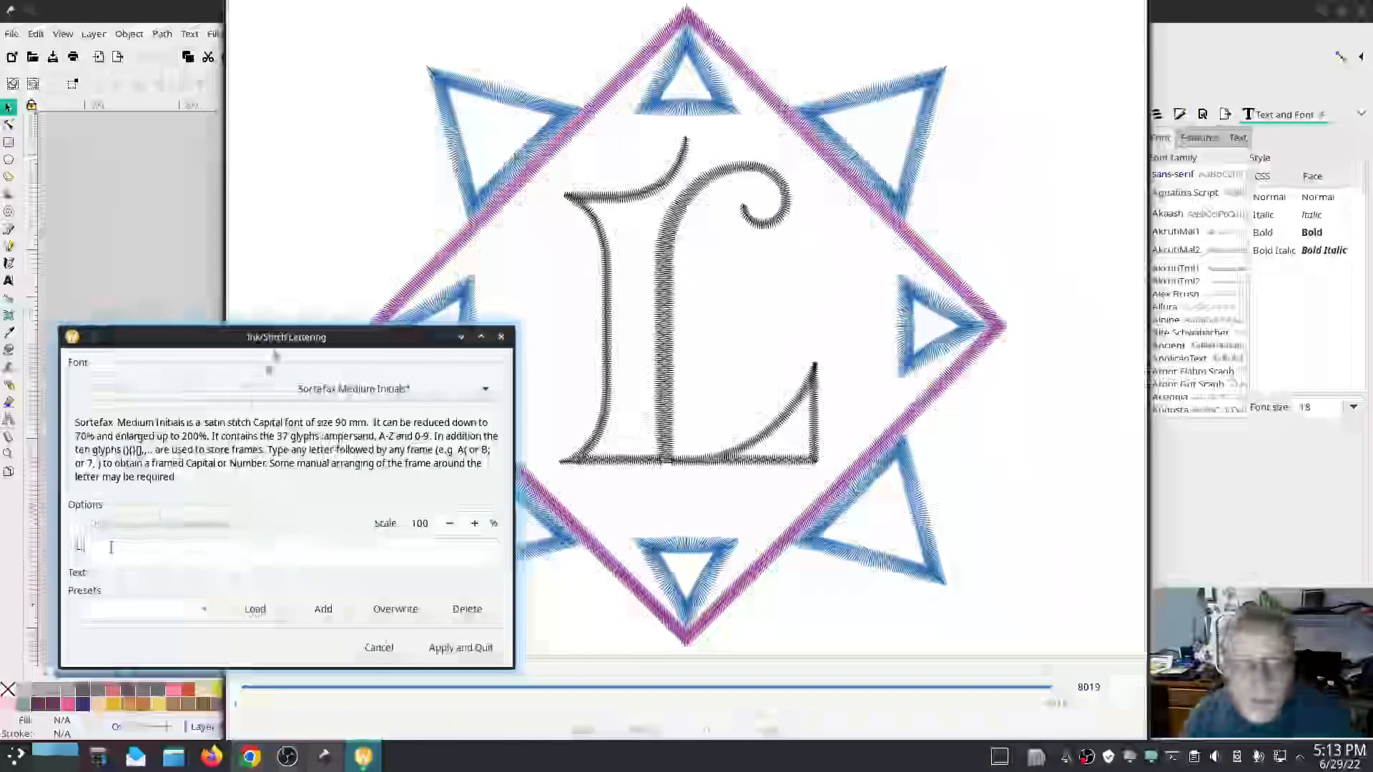
pyautogui.moveTo(281, 346); pyautogui.dragTo(176, 435)
pyautogui.press('BackSpace')
pyautogui.write(')')
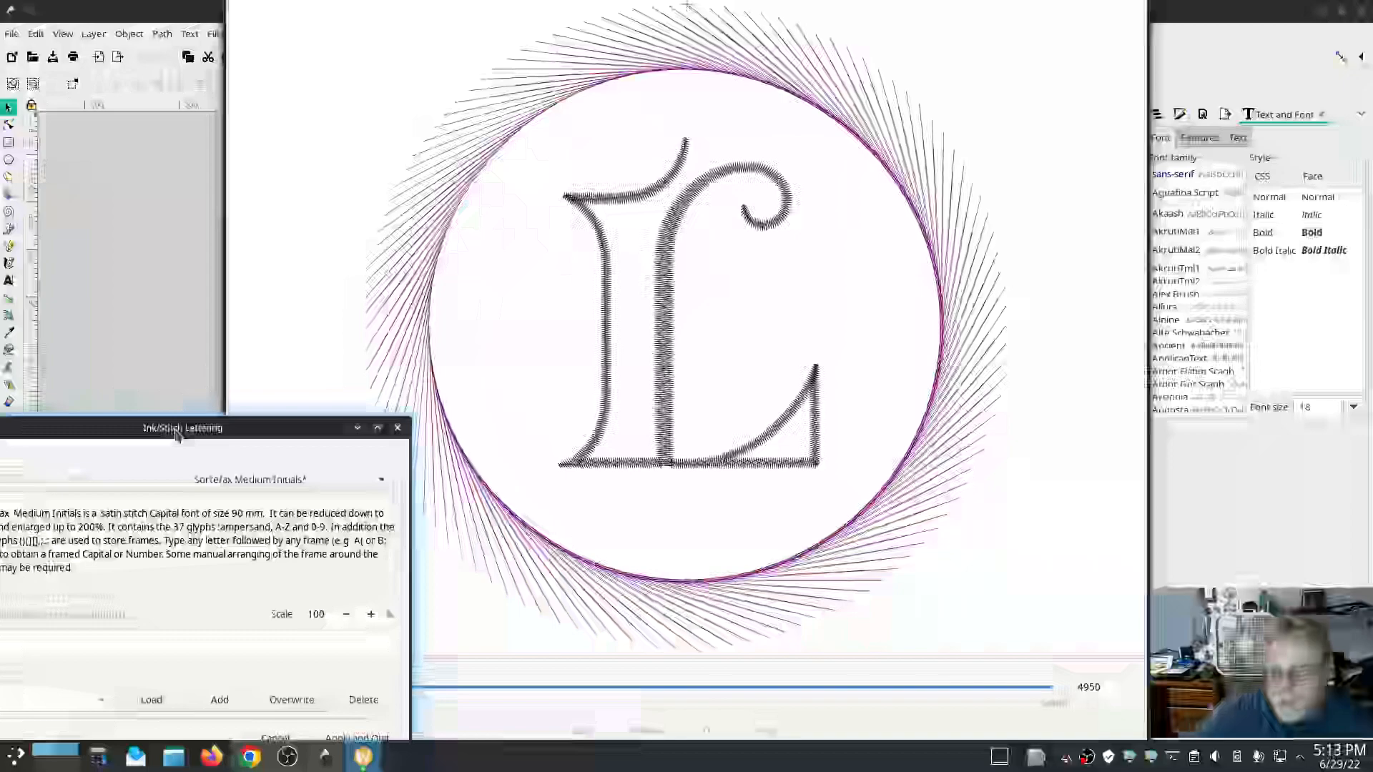
pyautogui.moveTo(168, 436); pyautogui.dragTo(281, 384)
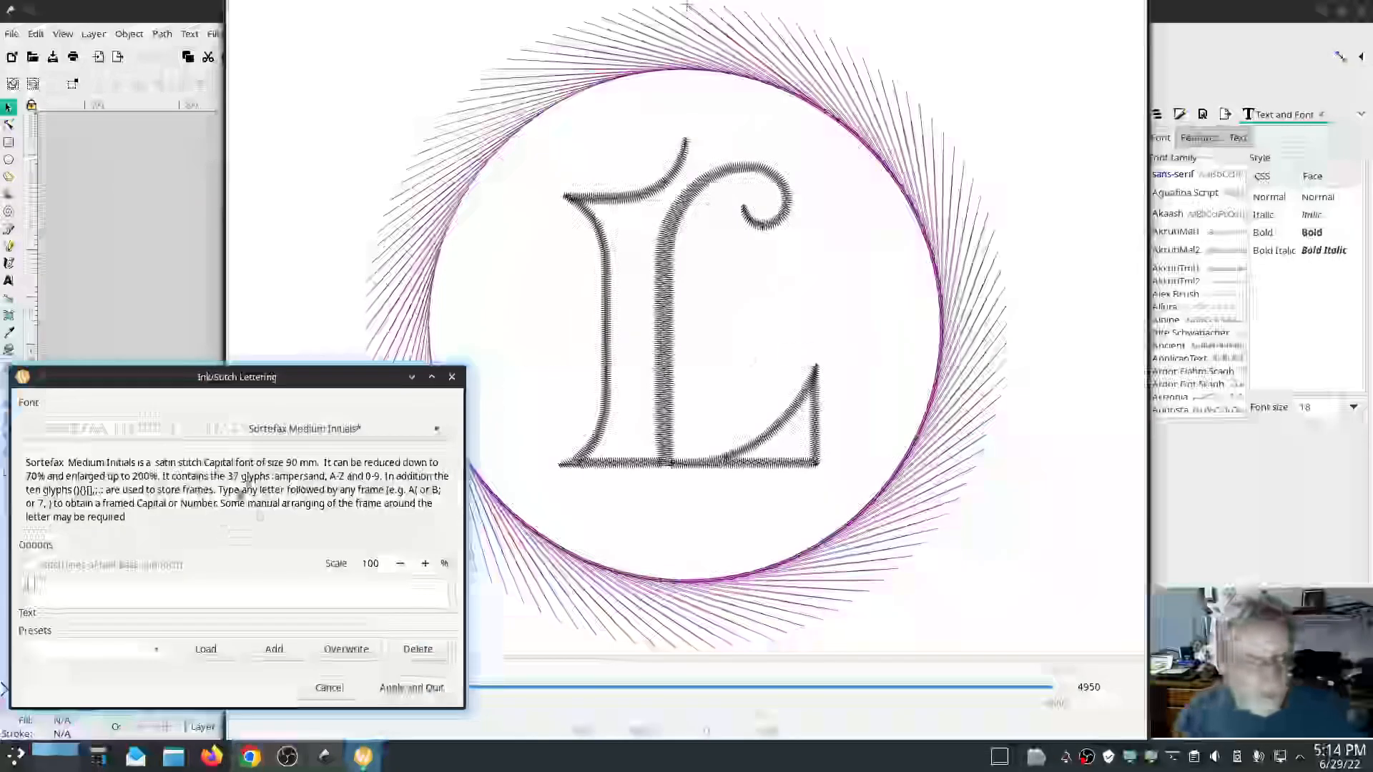
# Switch the lettering font to NickAinley* from further up the font list to preview the letter.
pyautogui.click(280, 437)
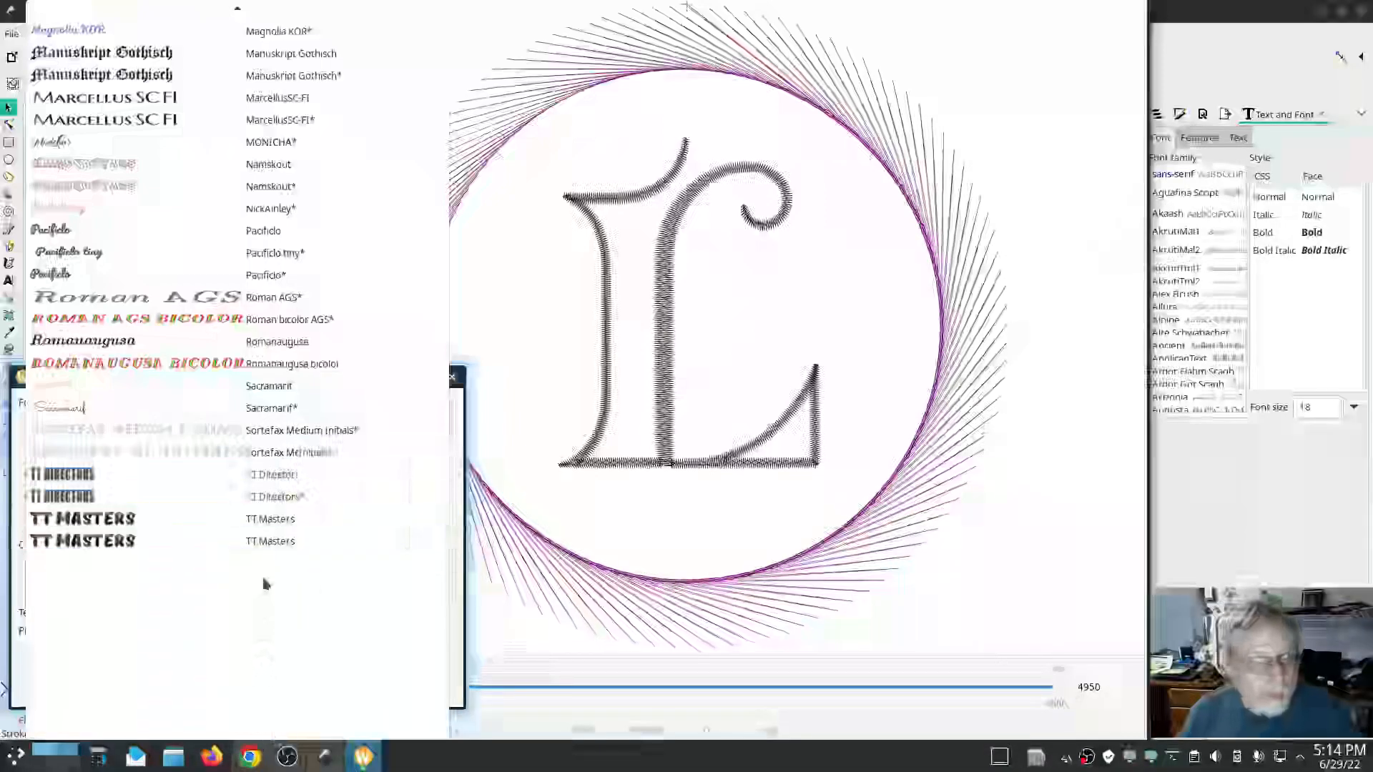
pyautogui.scroll(2, 264, 583)
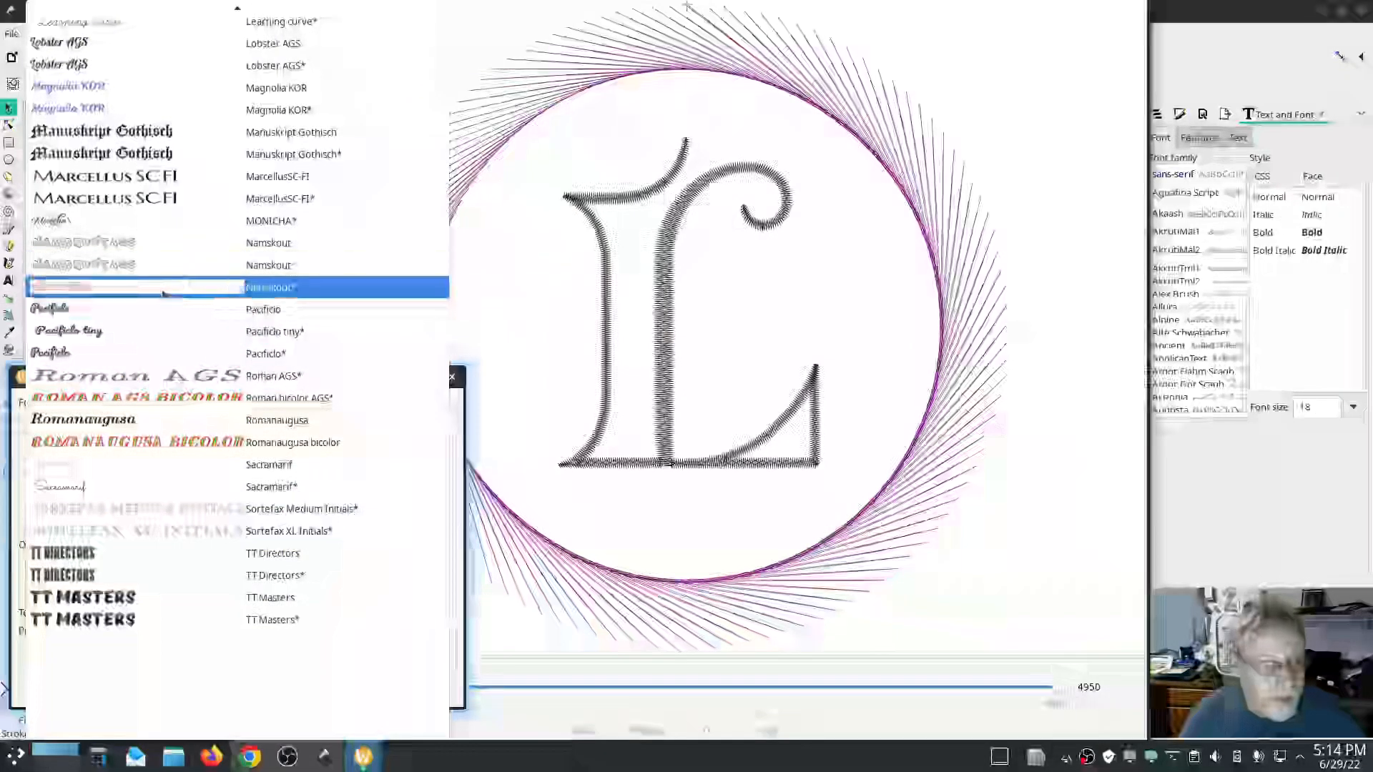
pyautogui.click(283, 294)
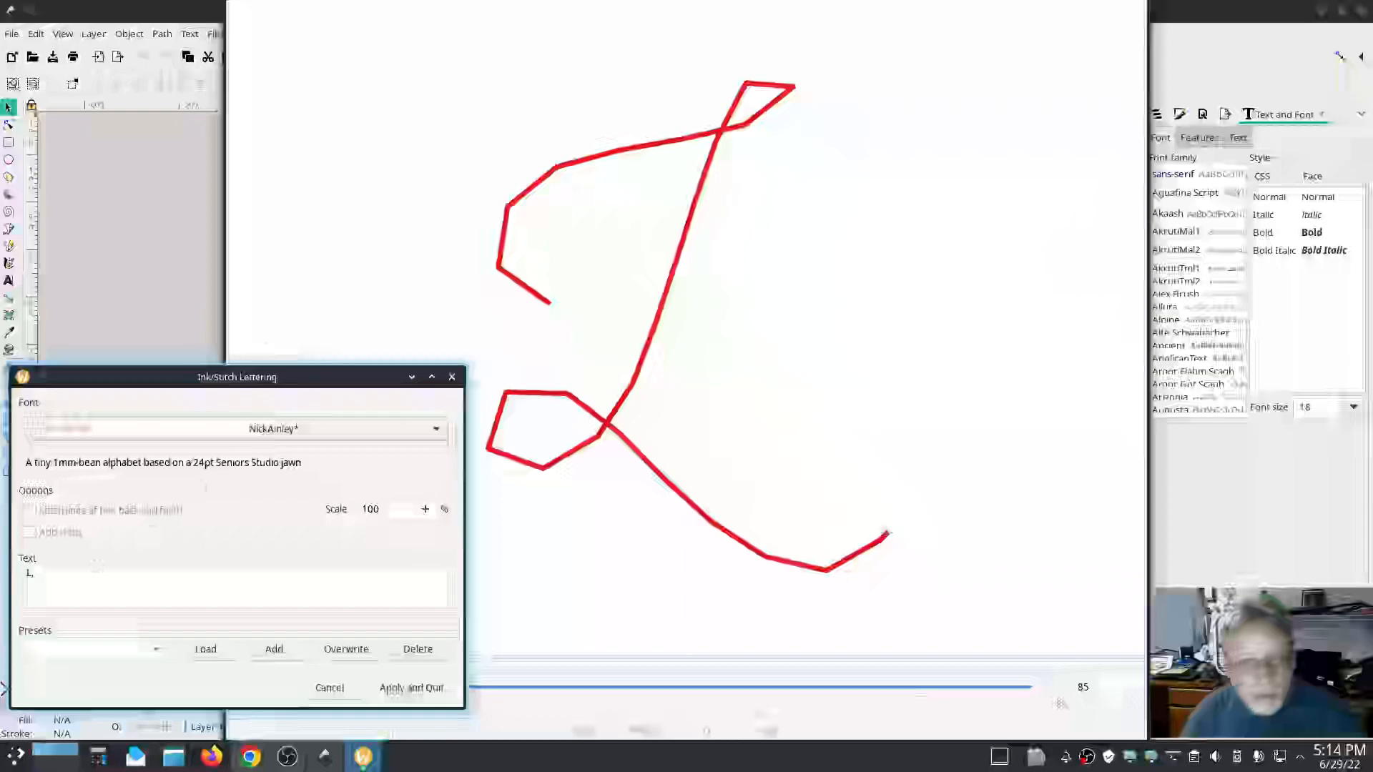
# Change the lettering text to Low Tech Linux in the NickAinley* font.
pyautogui.write('w')
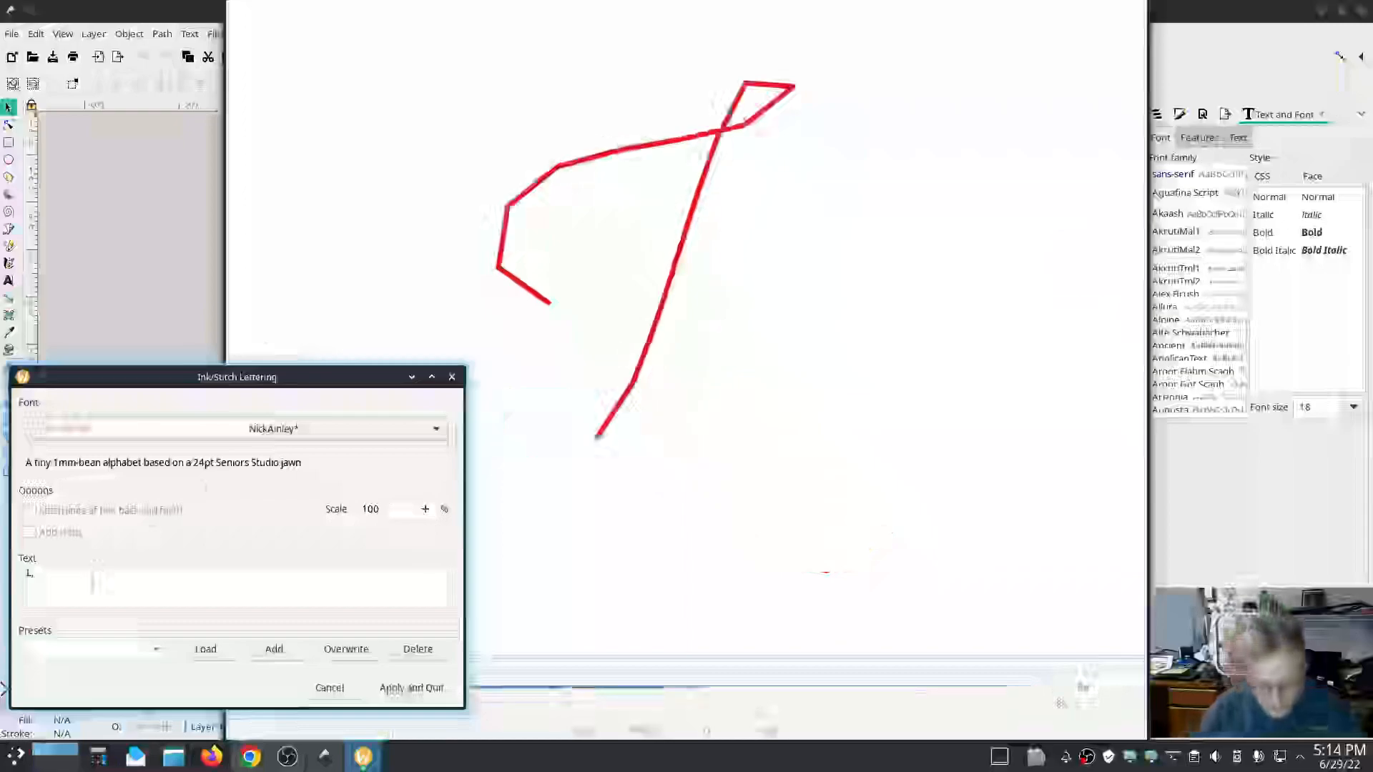
pyautogui.write(' Tech Linux')
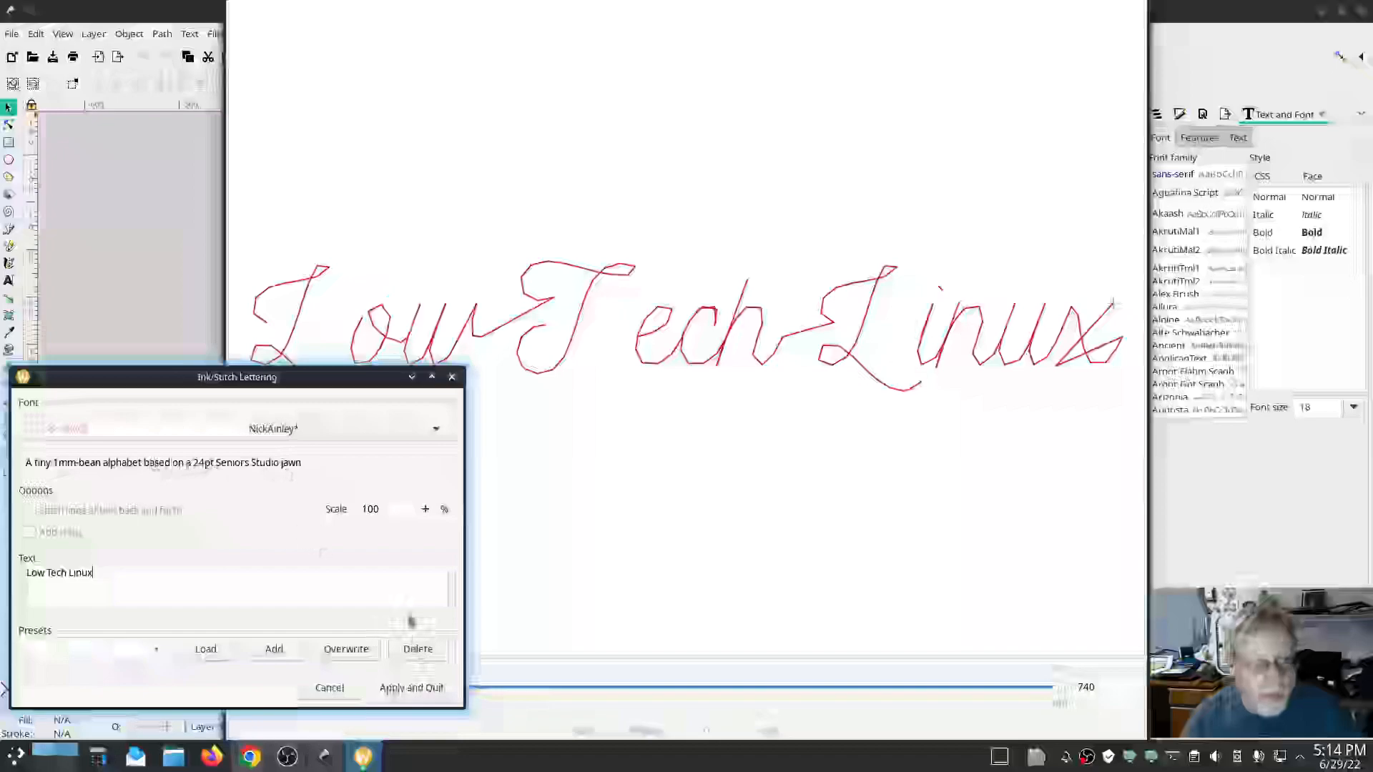
# Preview the Low Tech Linux lettering in the Learning curve* font from the list.
pyautogui.click(435, 428)
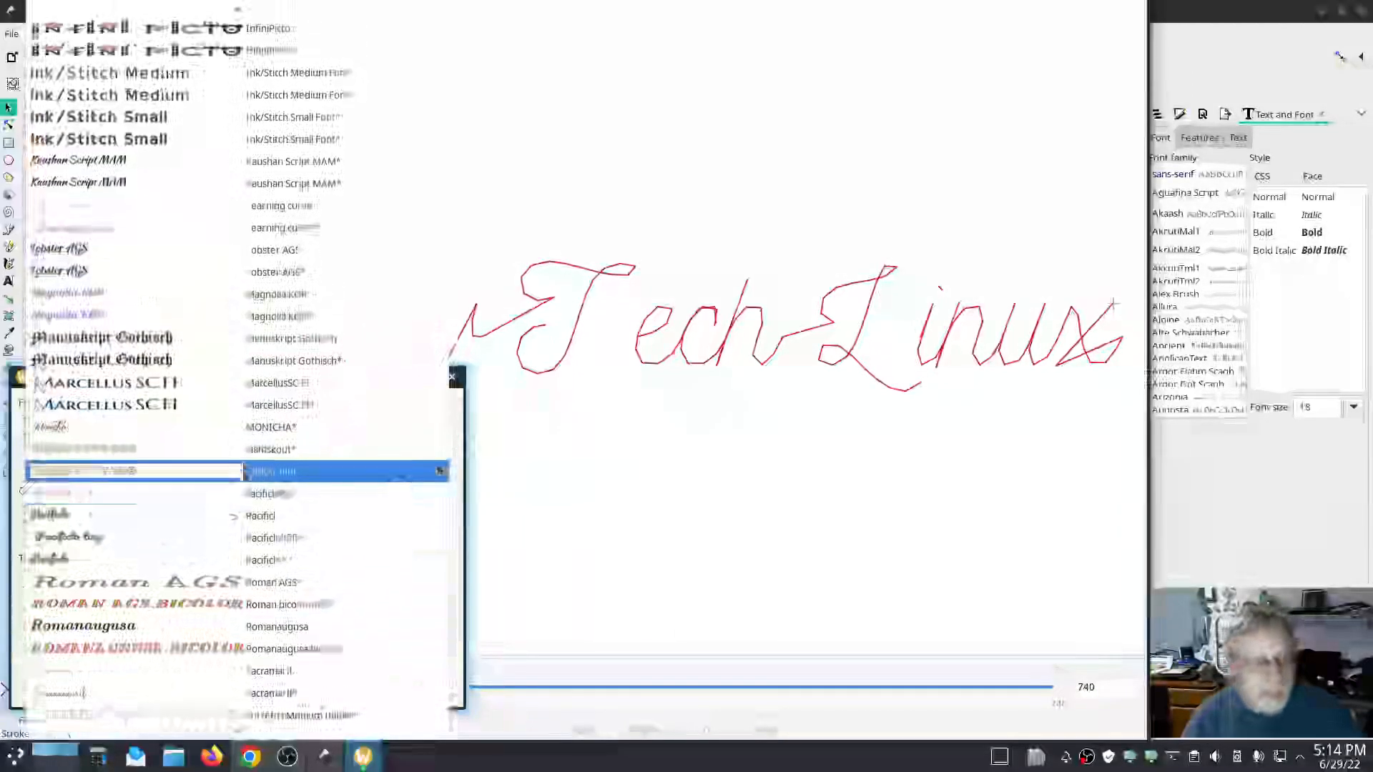
pyautogui.scroll(1, 245, 472)
pyautogui.scroll(5, 245, 472)
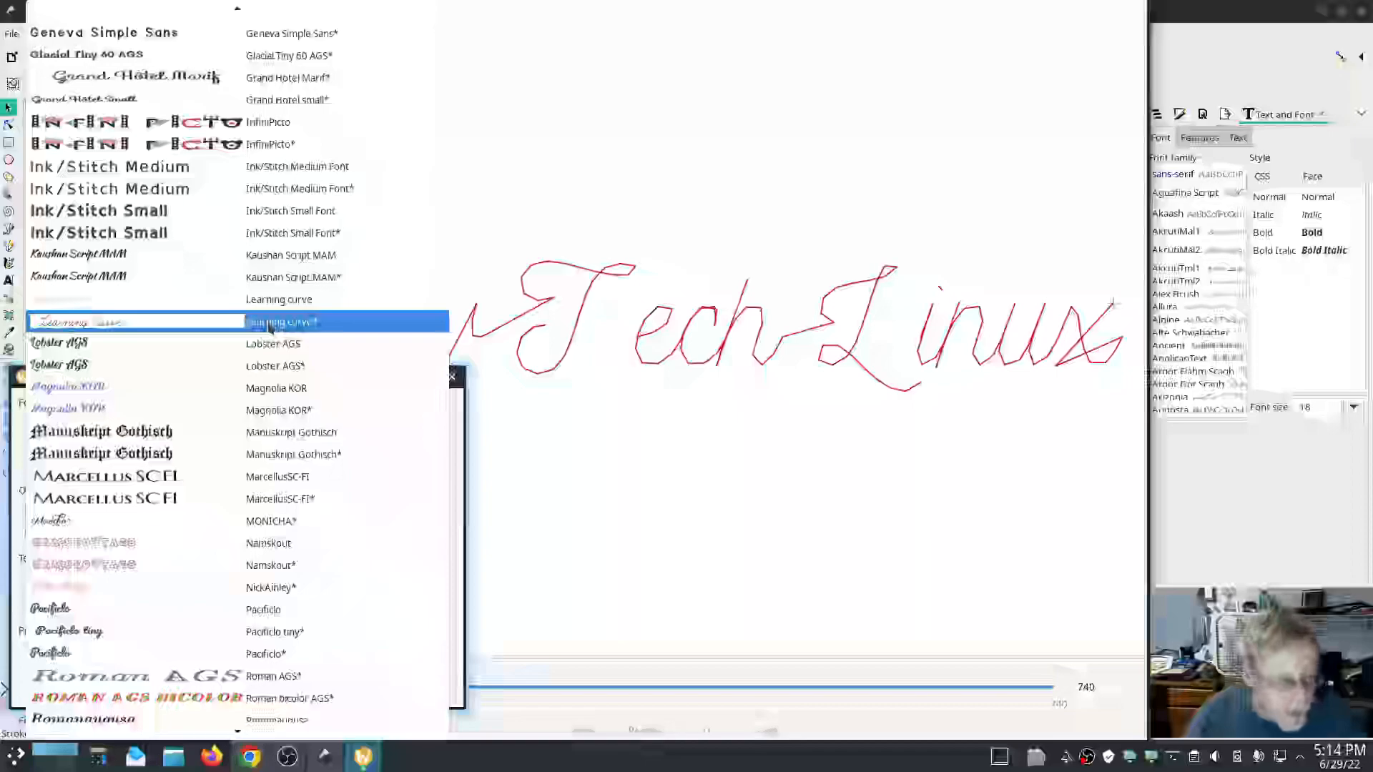
pyautogui.click(270, 325)
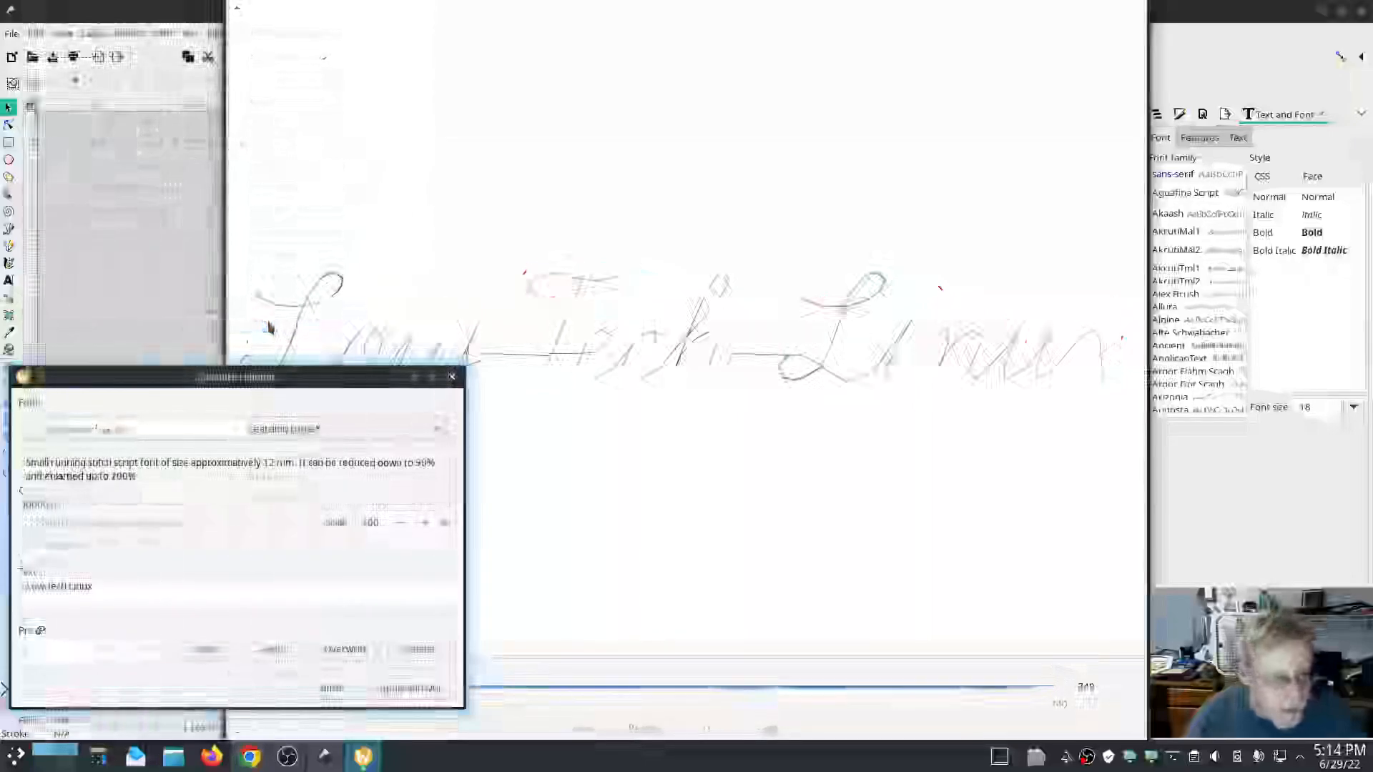
# Switch the lettering to the Namskout* font and place the LOW lettering on the canvas.
pyautogui.click(442, 437)
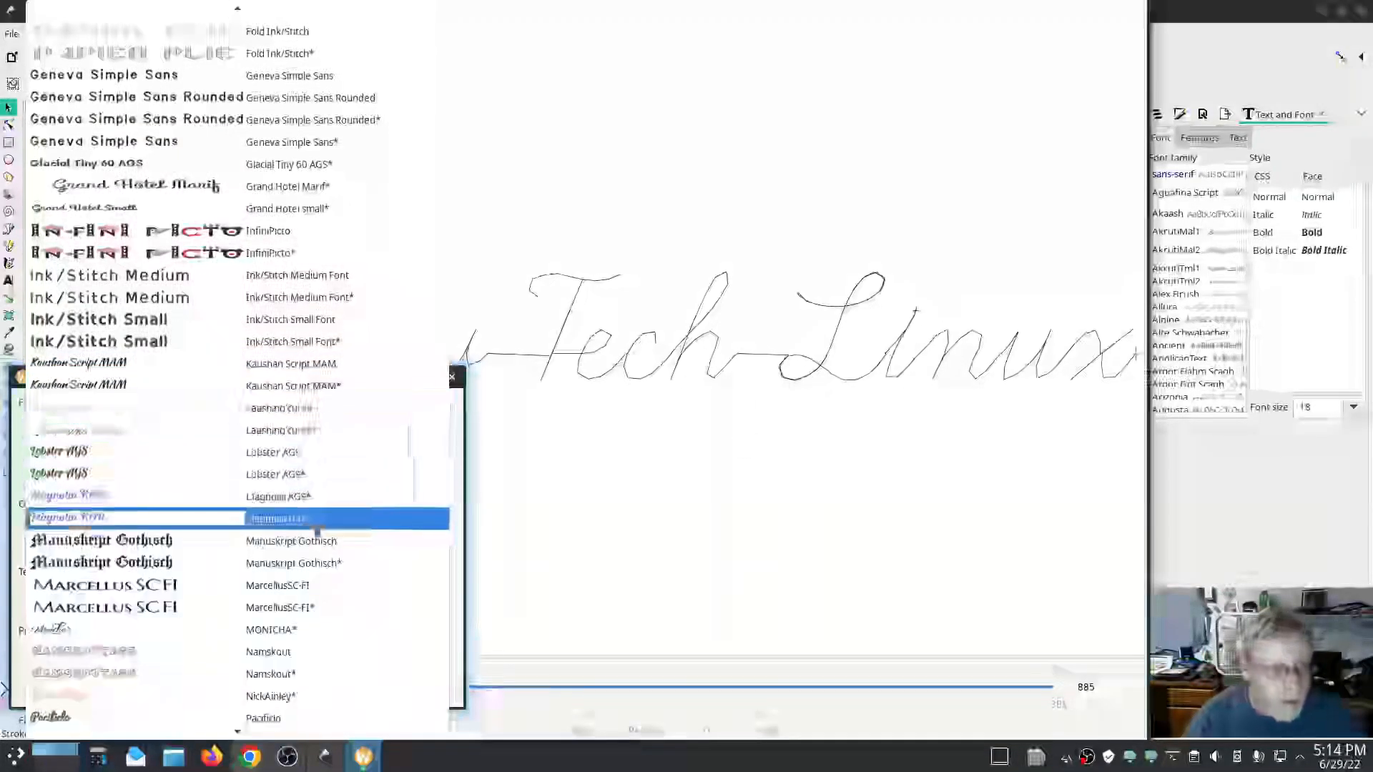
pyautogui.scroll(1, 268, 520)
pyautogui.scroll(1, 268, 520)
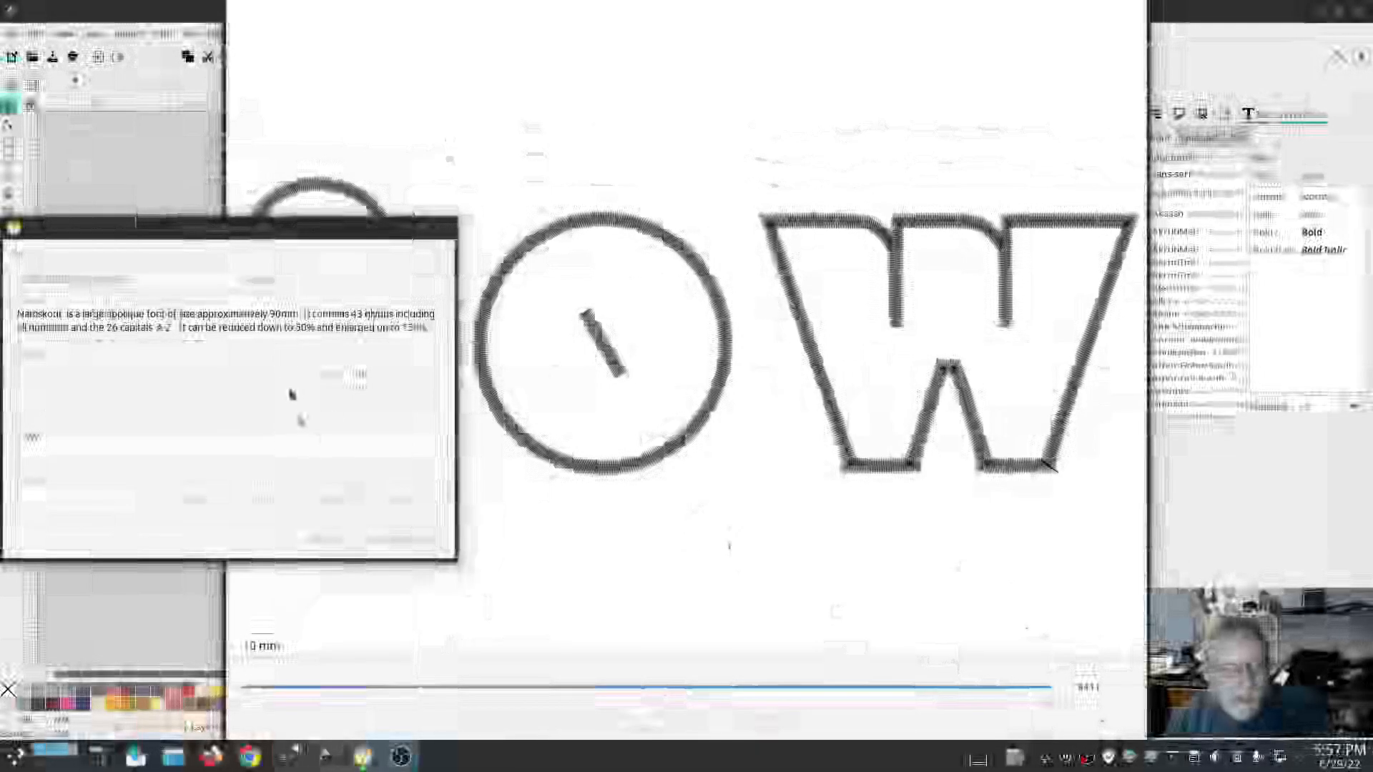
pyautogui.moveTo(265, 231); pyautogui.dragTo(308, 188)
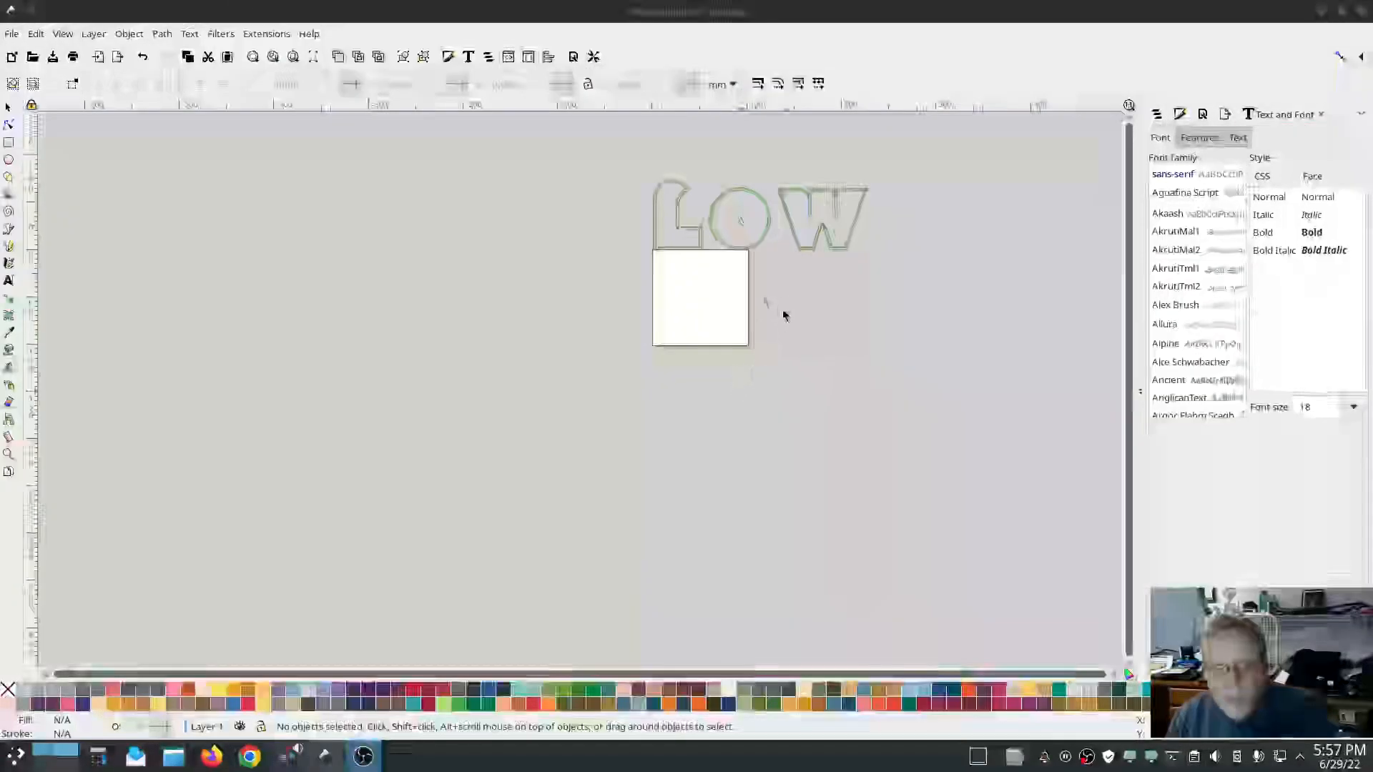
# Zoom in on the lettering and expand its LOW and W groups in Layers and Objects to inspect the letter paths.
pyautogui.scroll(3, 714, 239)
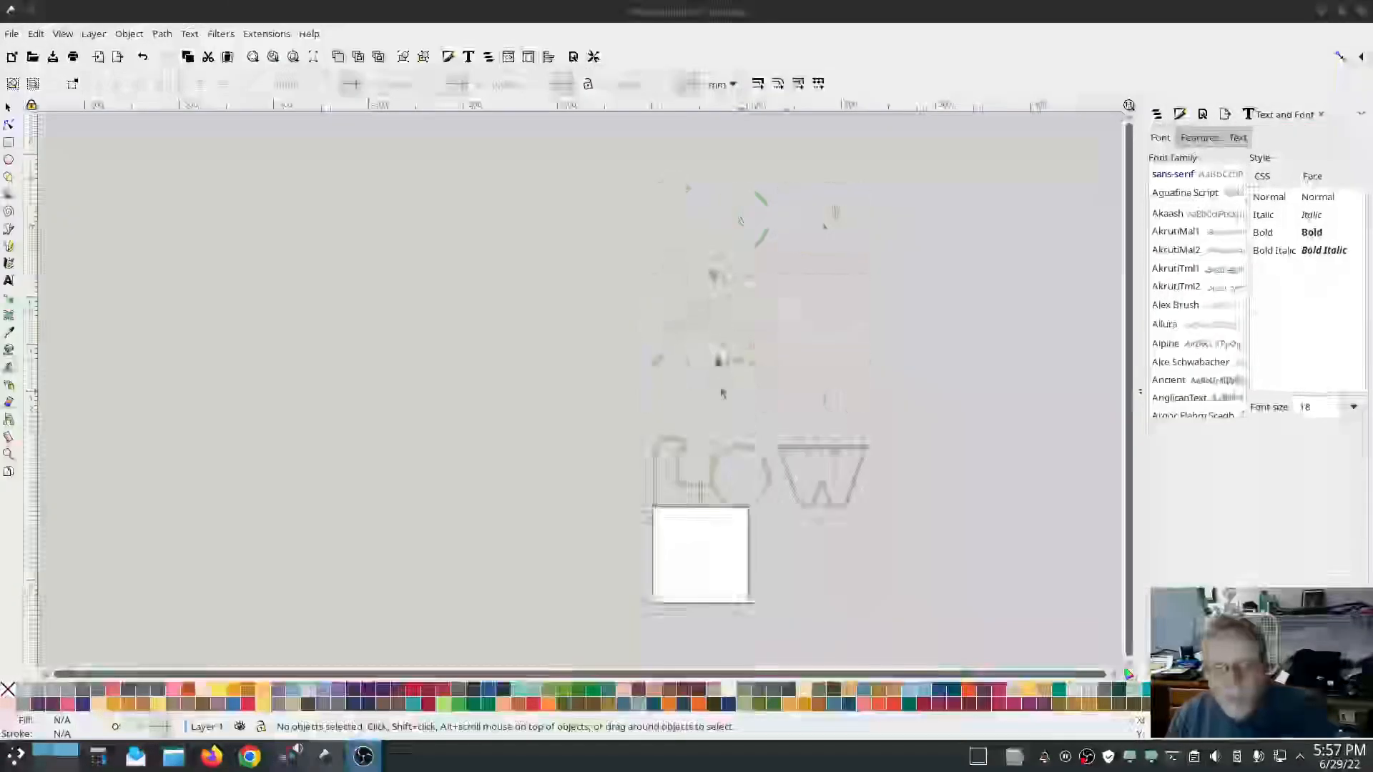
pyautogui.click(699, 406)
pyautogui.scroll(4, 698, 499)
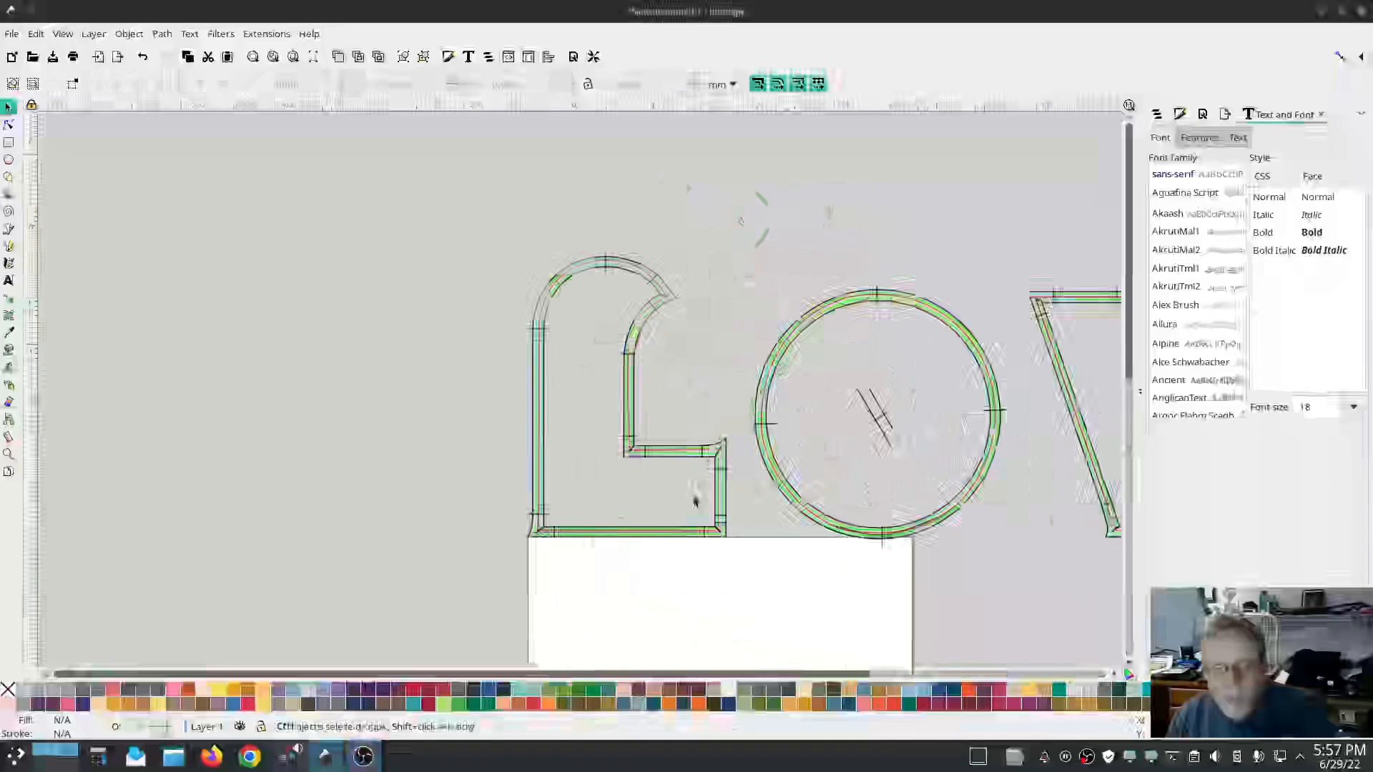
pyautogui.click(676, 459)
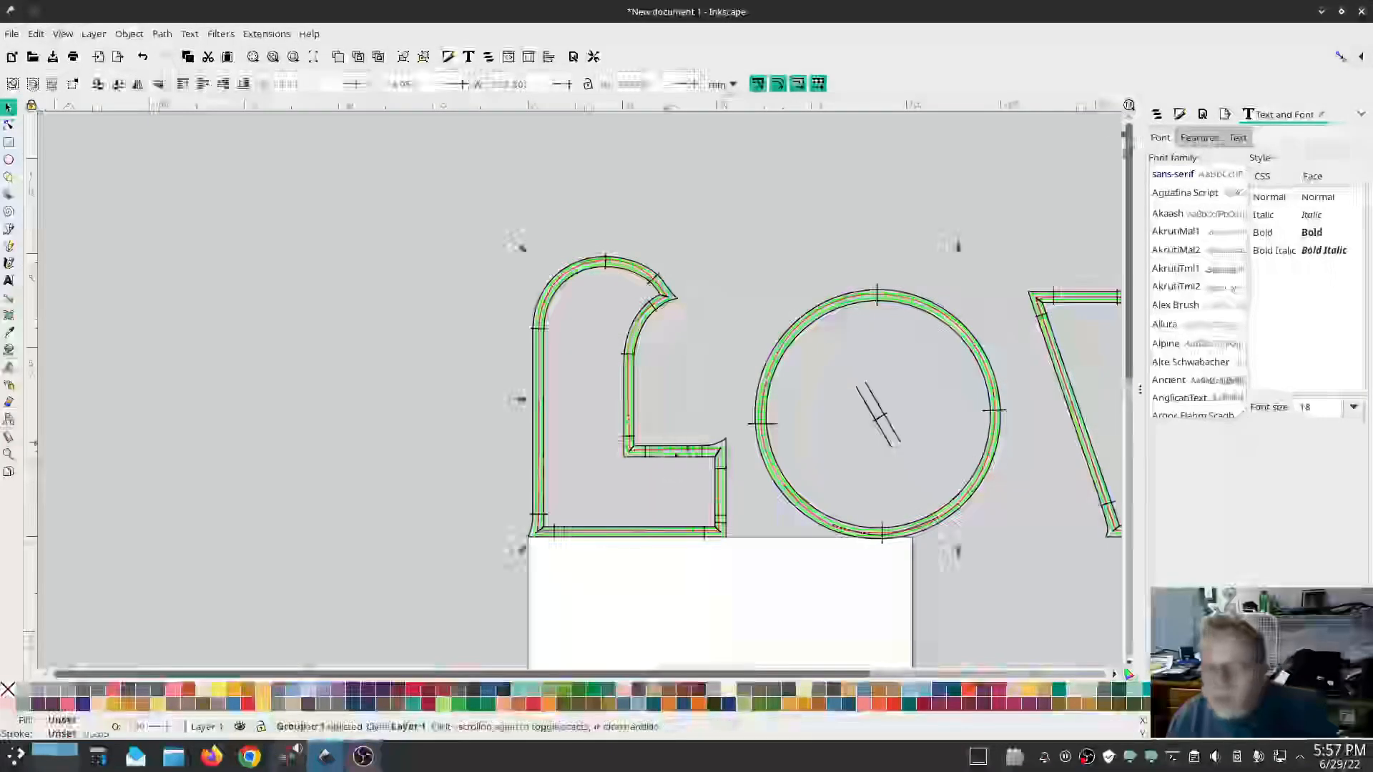
pyautogui.click(1157, 116)
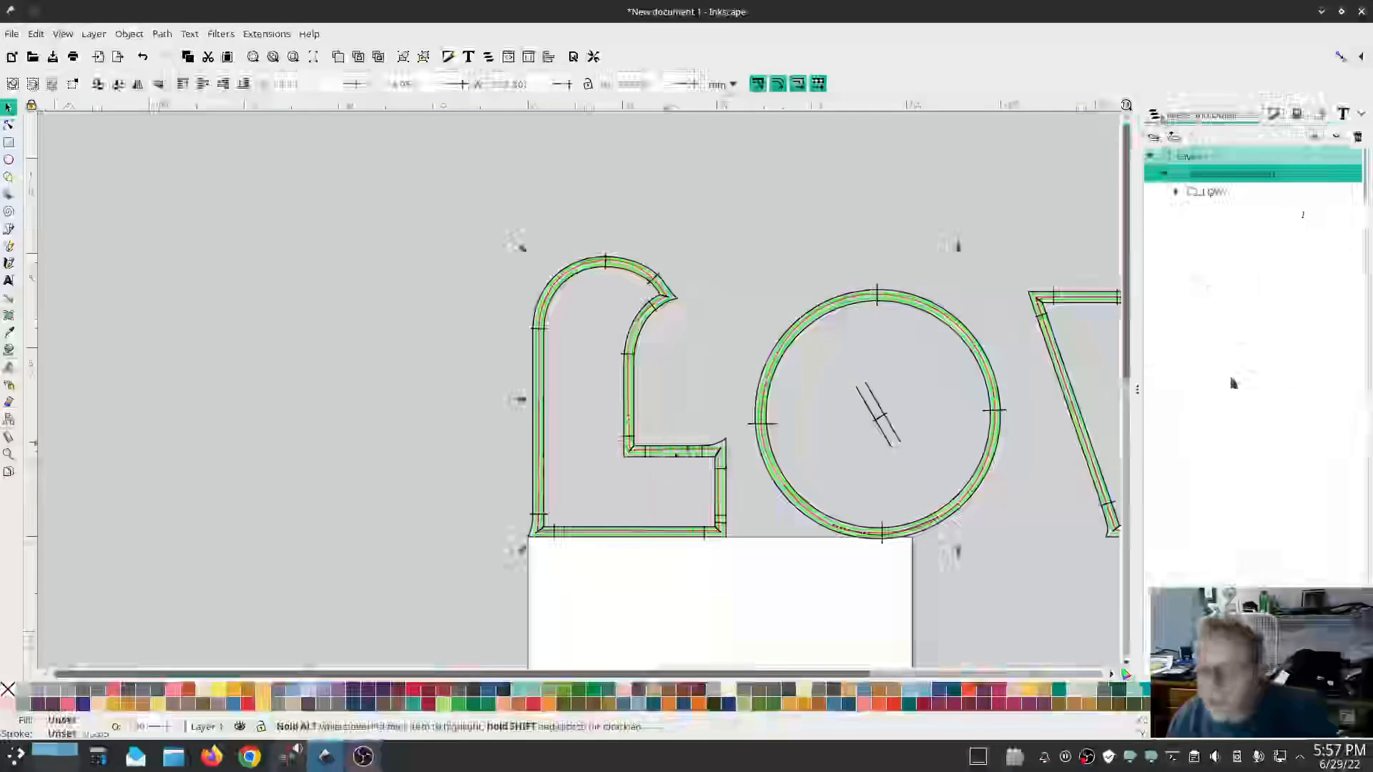
pyautogui.click(1175, 191)
pyautogui.click(1191, 210)
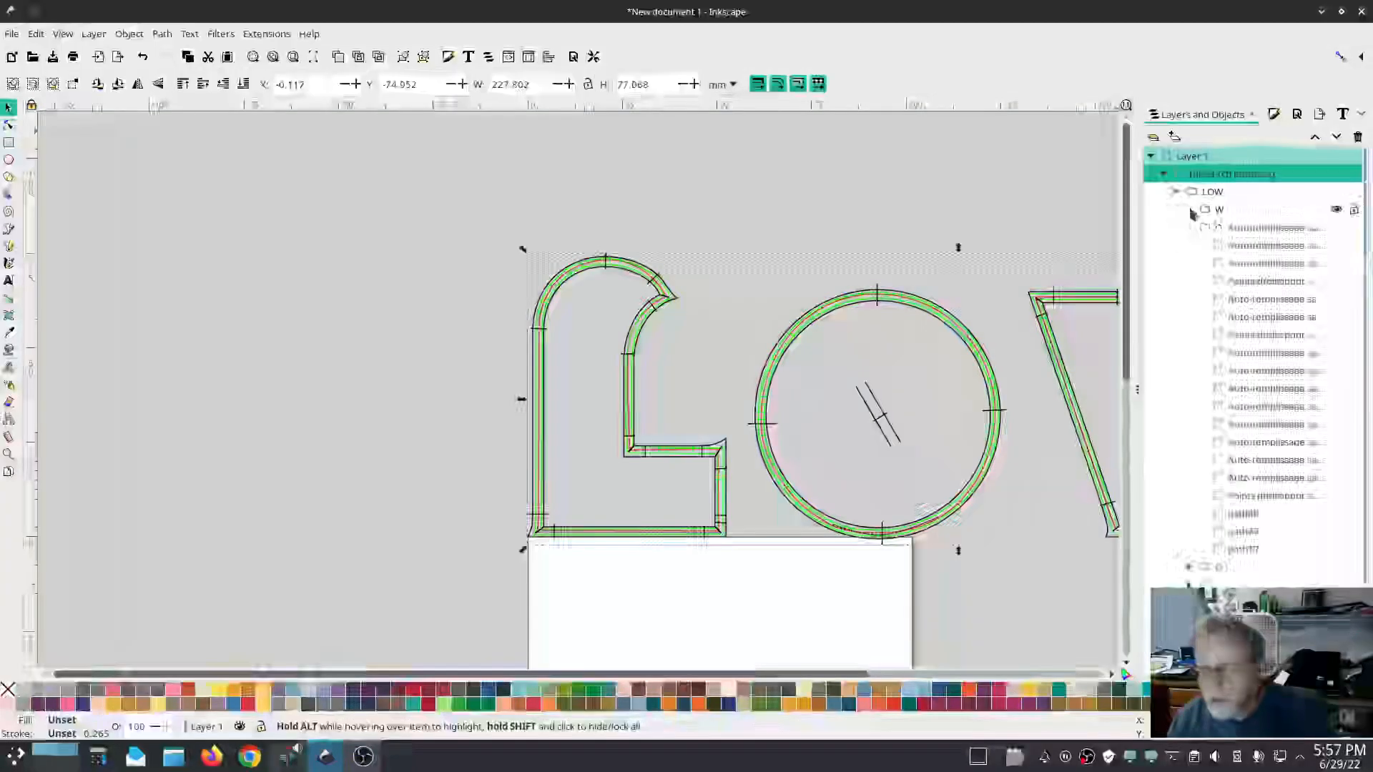
pyautogui.click(1242, 550)
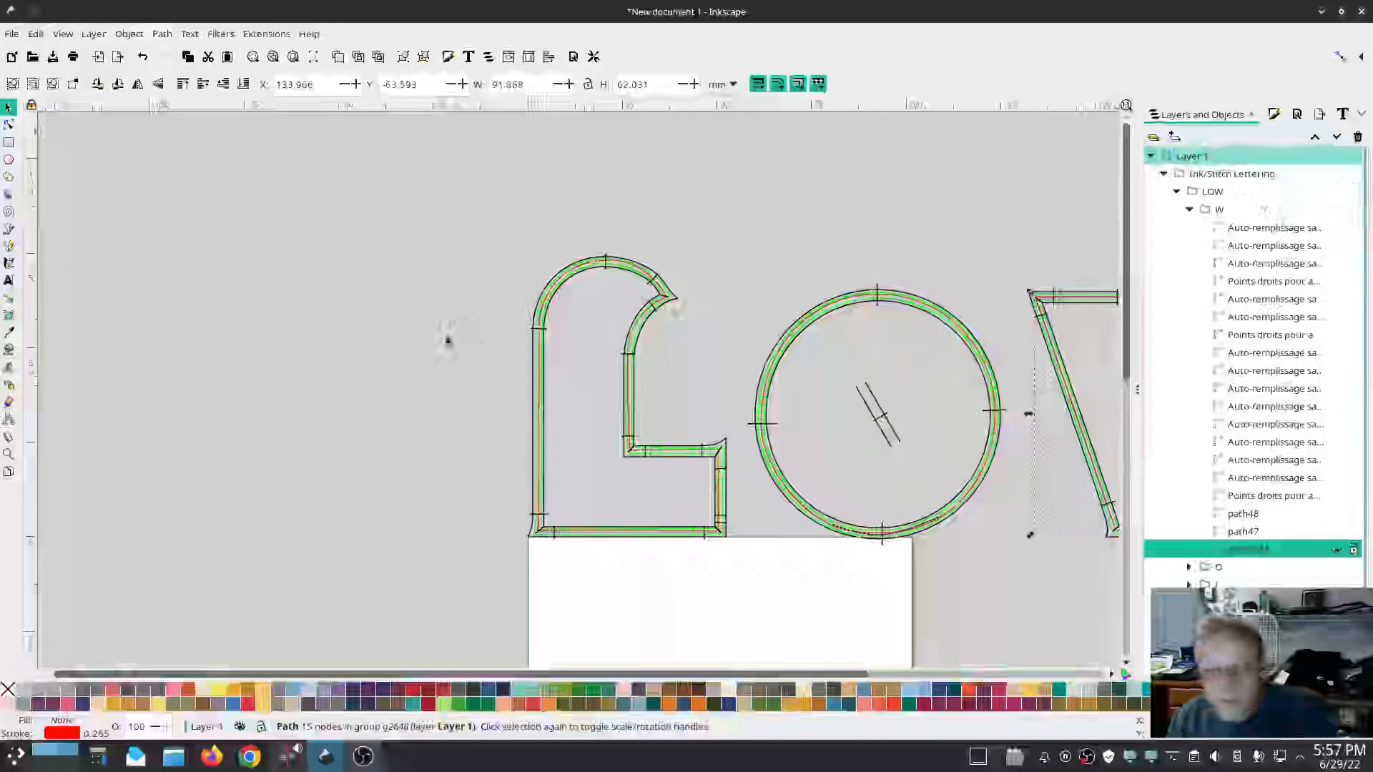
pyautogui.click(427, 340)
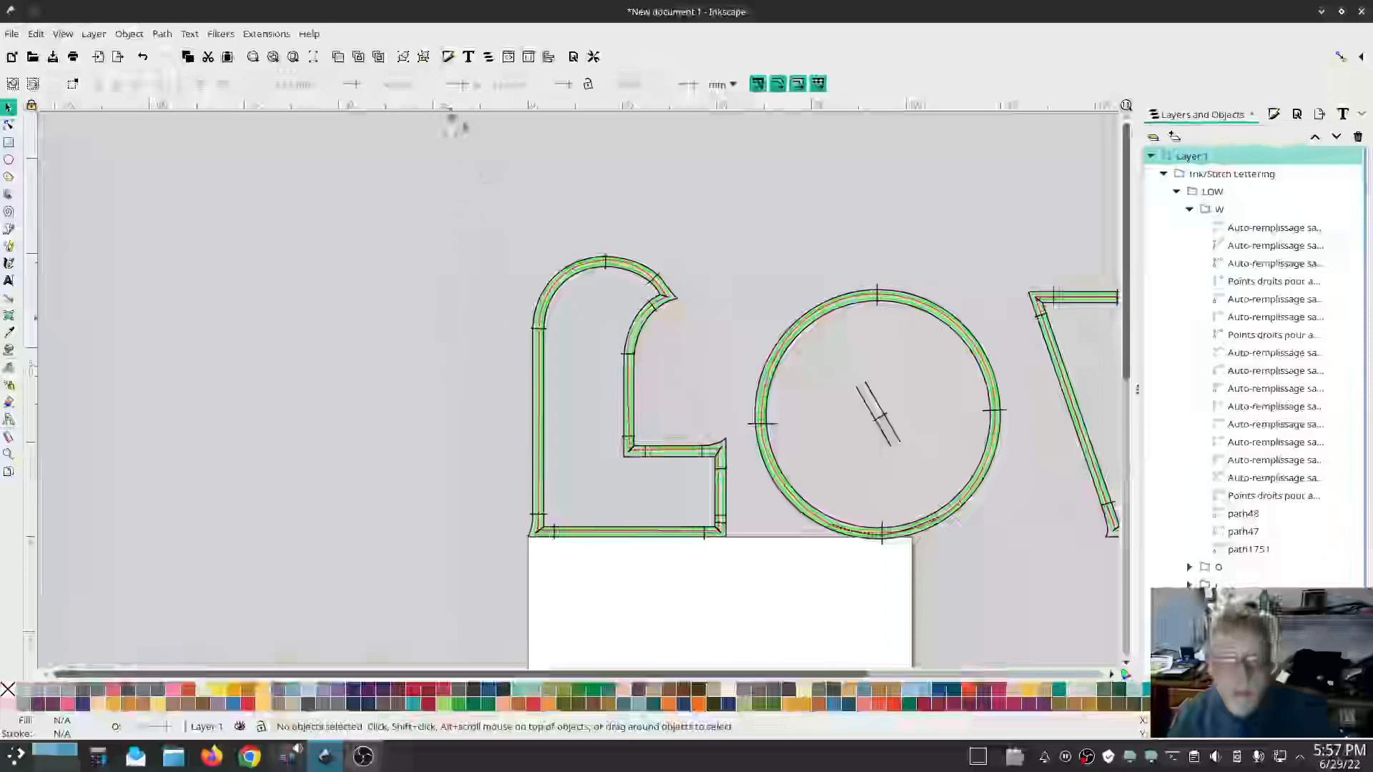
# Preview the lettering's stitching in the Ink/Stitch Simulator, then close the simulator.
pyautogui.click(271, 36)
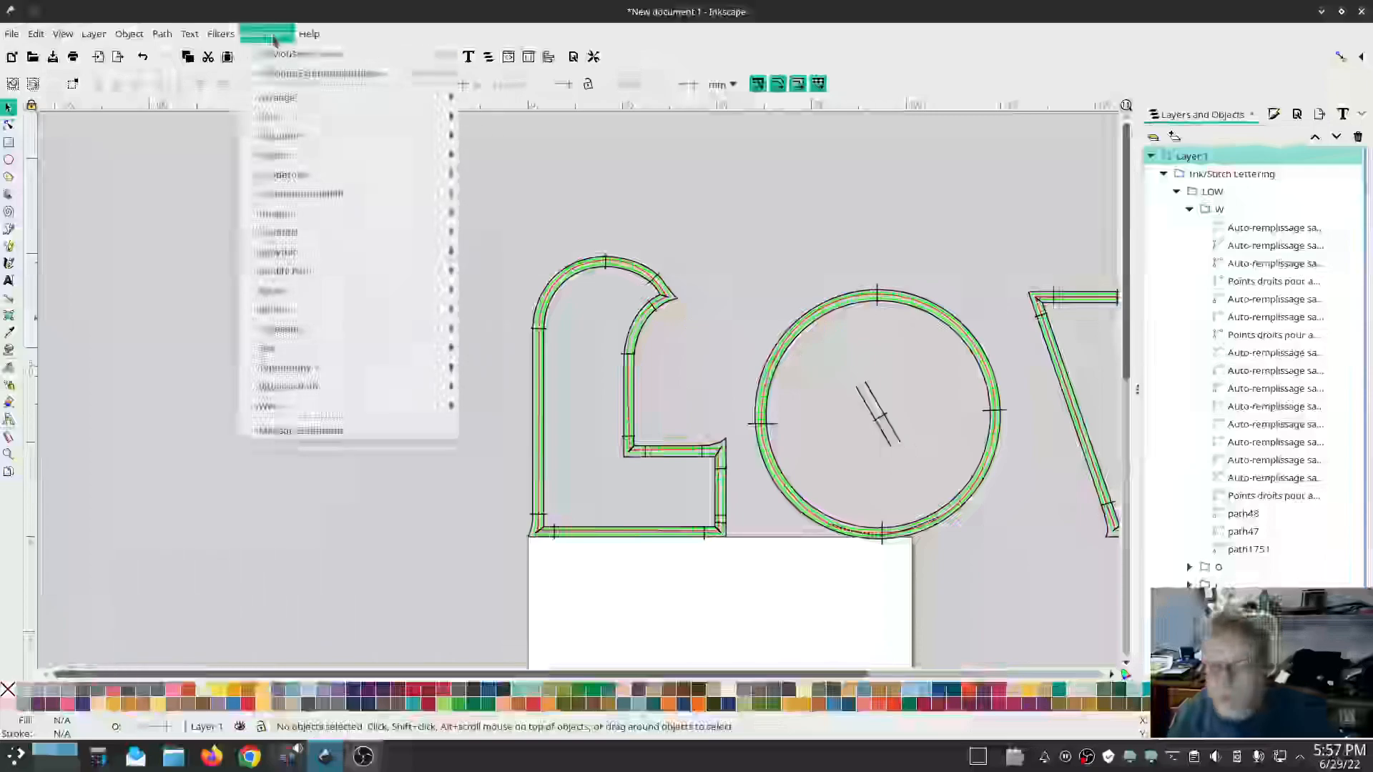
pyautogui.moveTo(297, 232)
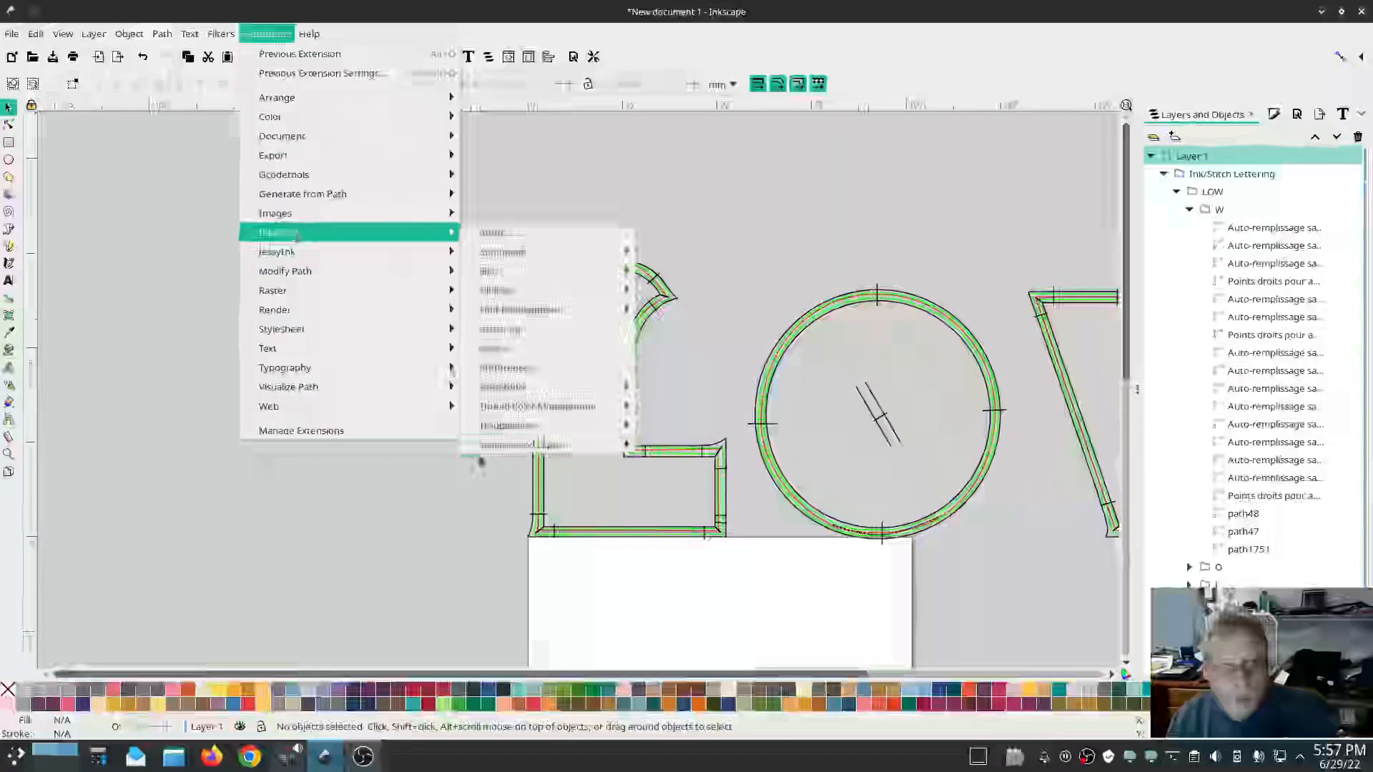
pyautogui.moveTo(493, 445)
pyautogui.click(728, 486)
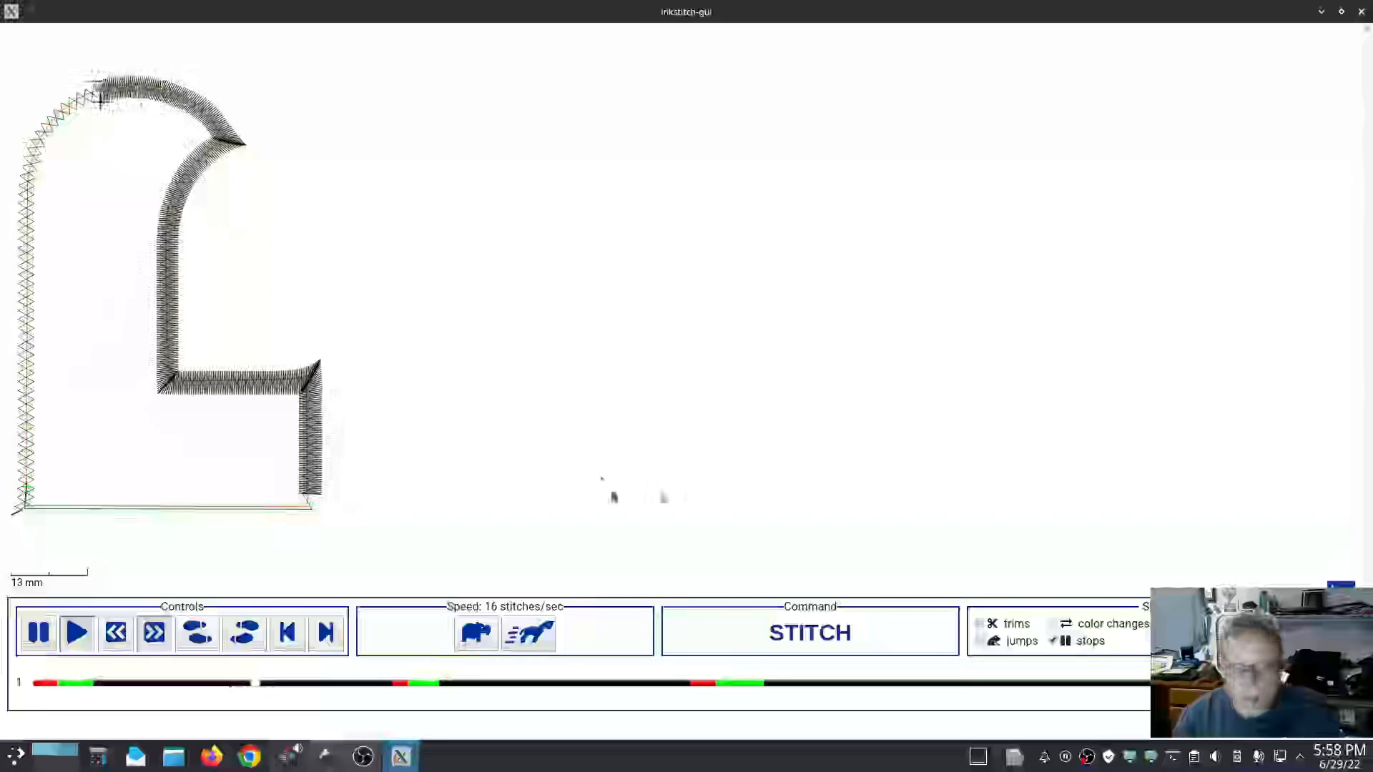
pyautogui.click(1360, 13)
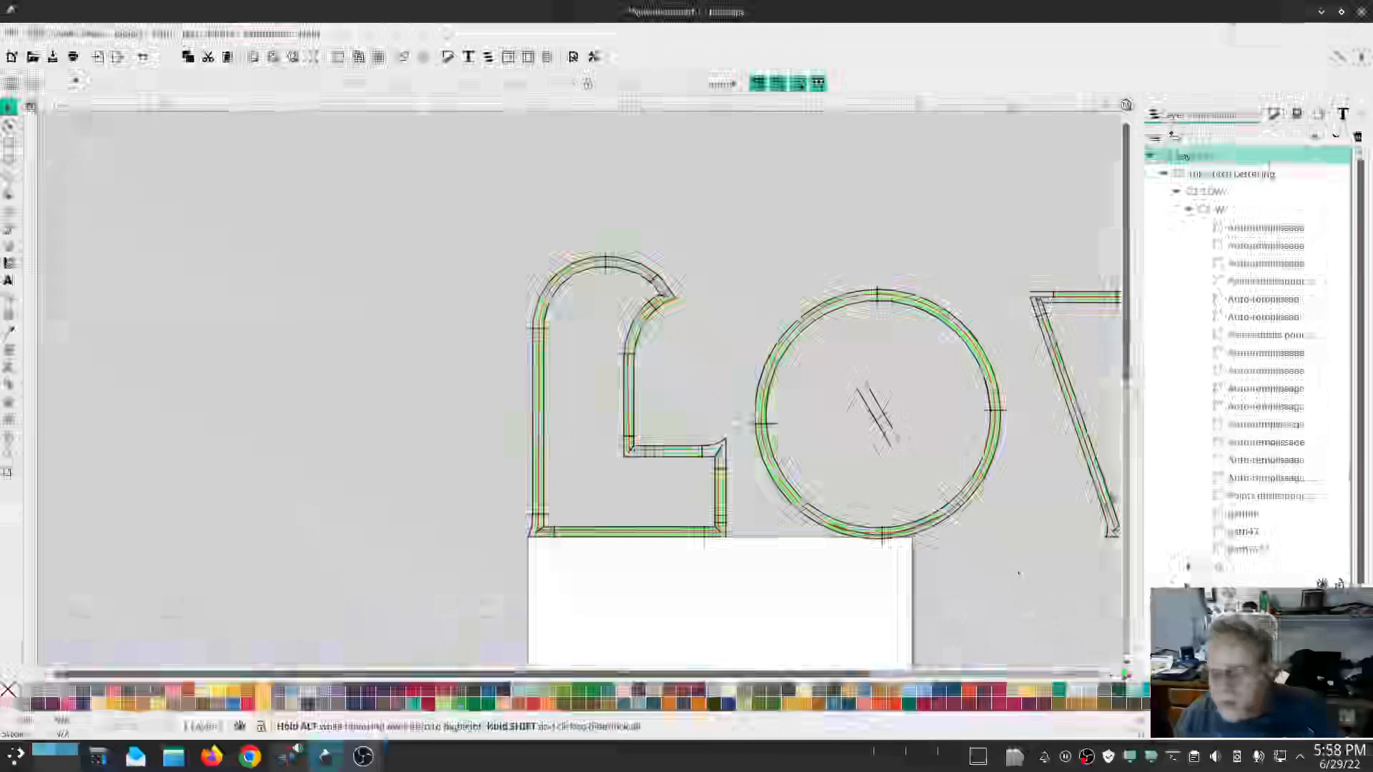
# Select two paths of the L letter and attach the Stop (pause machine) after sewing command to them.
pyautogui.click(1244, 666)
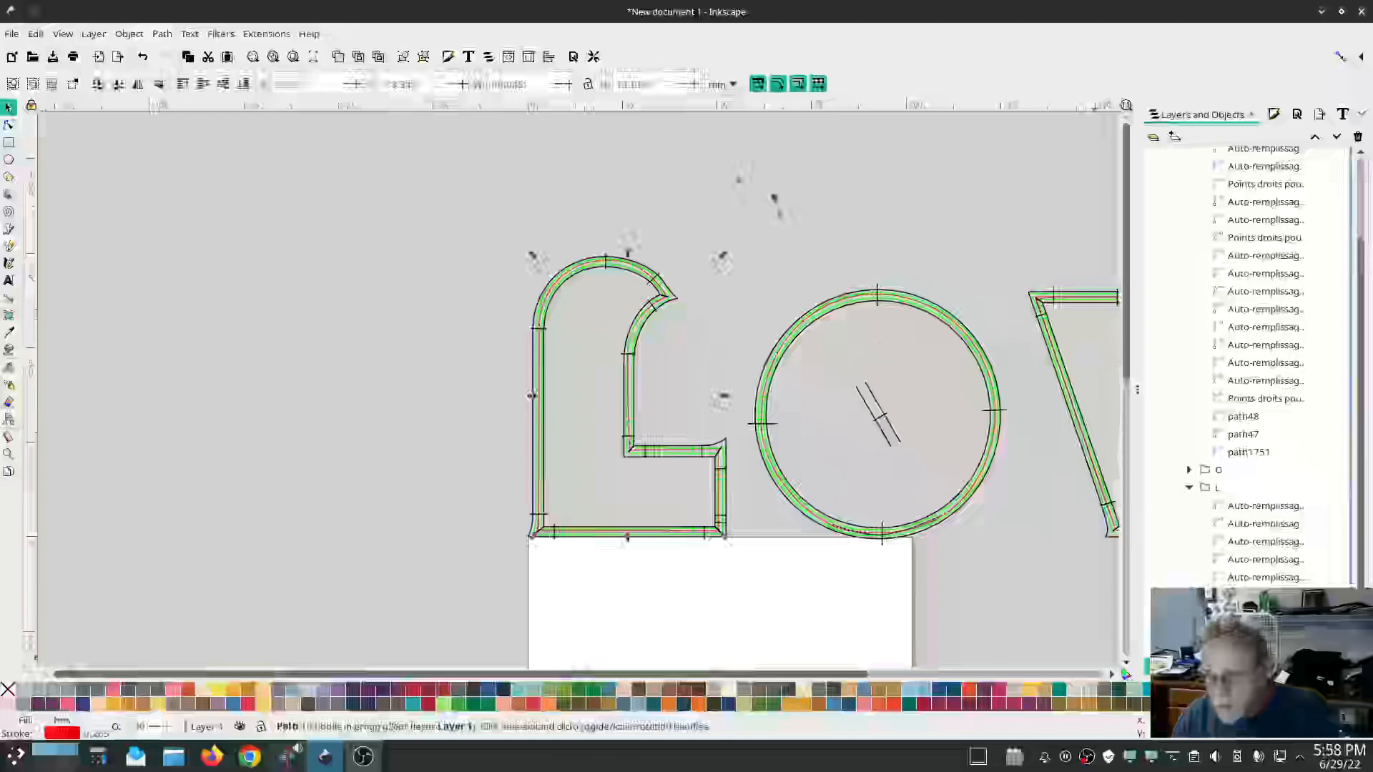
pyautogui.click(266, 34)
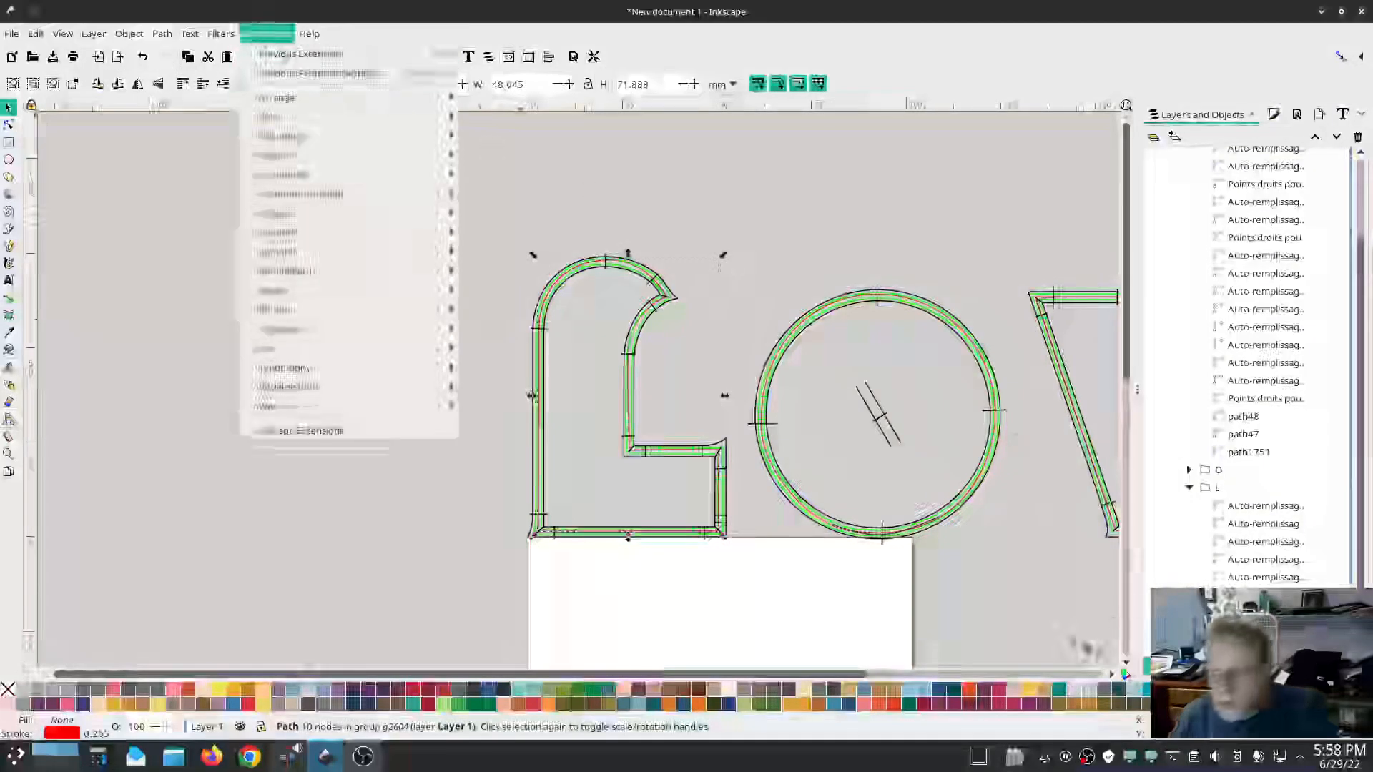
pyautogui.click(1244, 649)
pyautogui.keyDown('shift'); pyautogui.click(1244, 649); pyautogui.keyUp('shift')
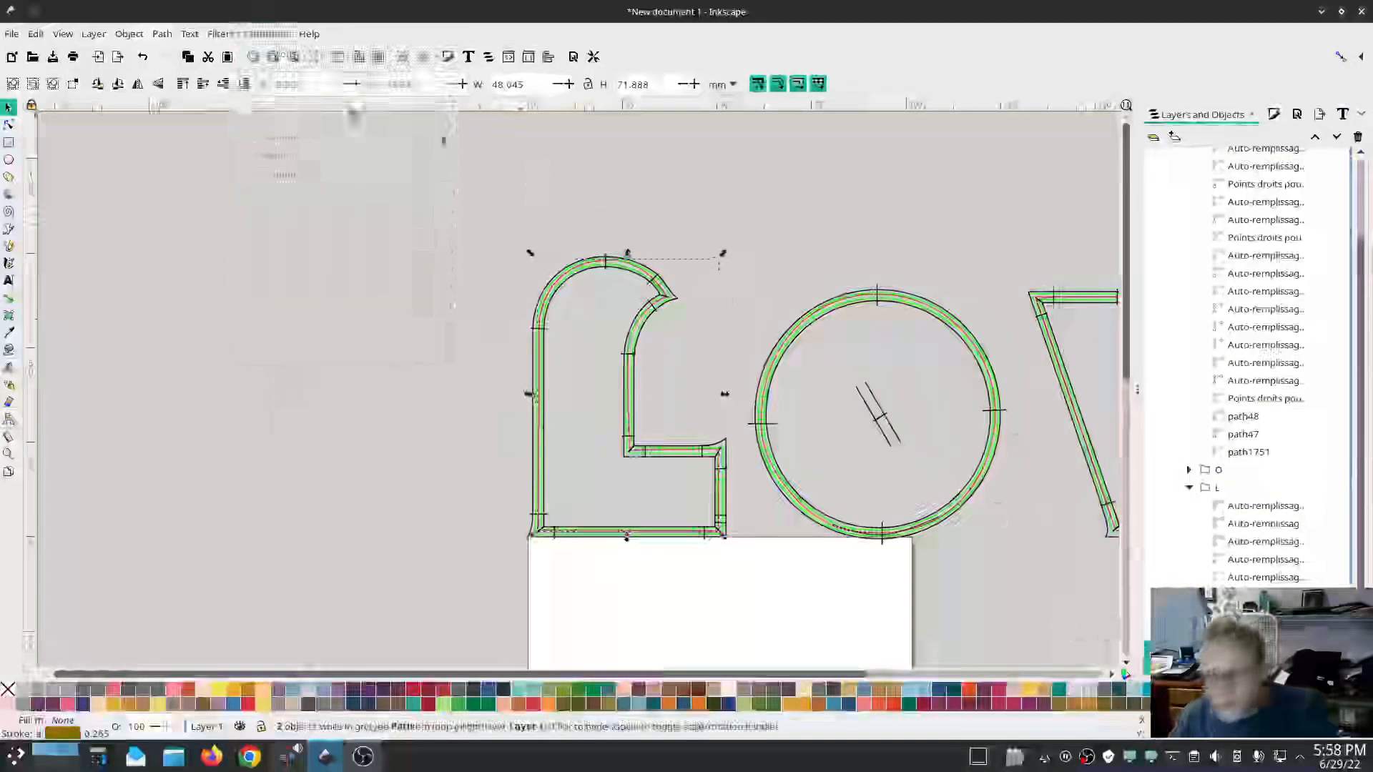
pyautogui.click(264, 34)
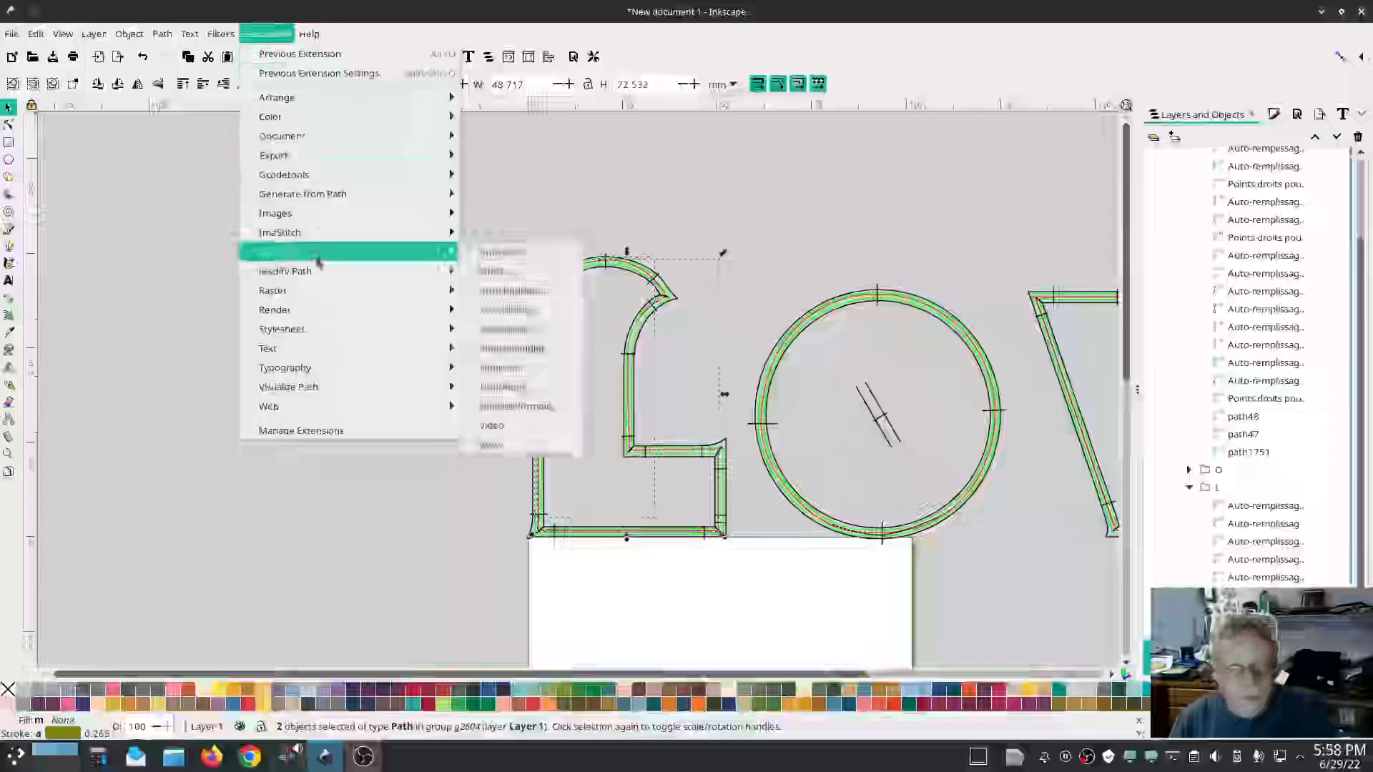
pyautogui.moveTo(318, 238)
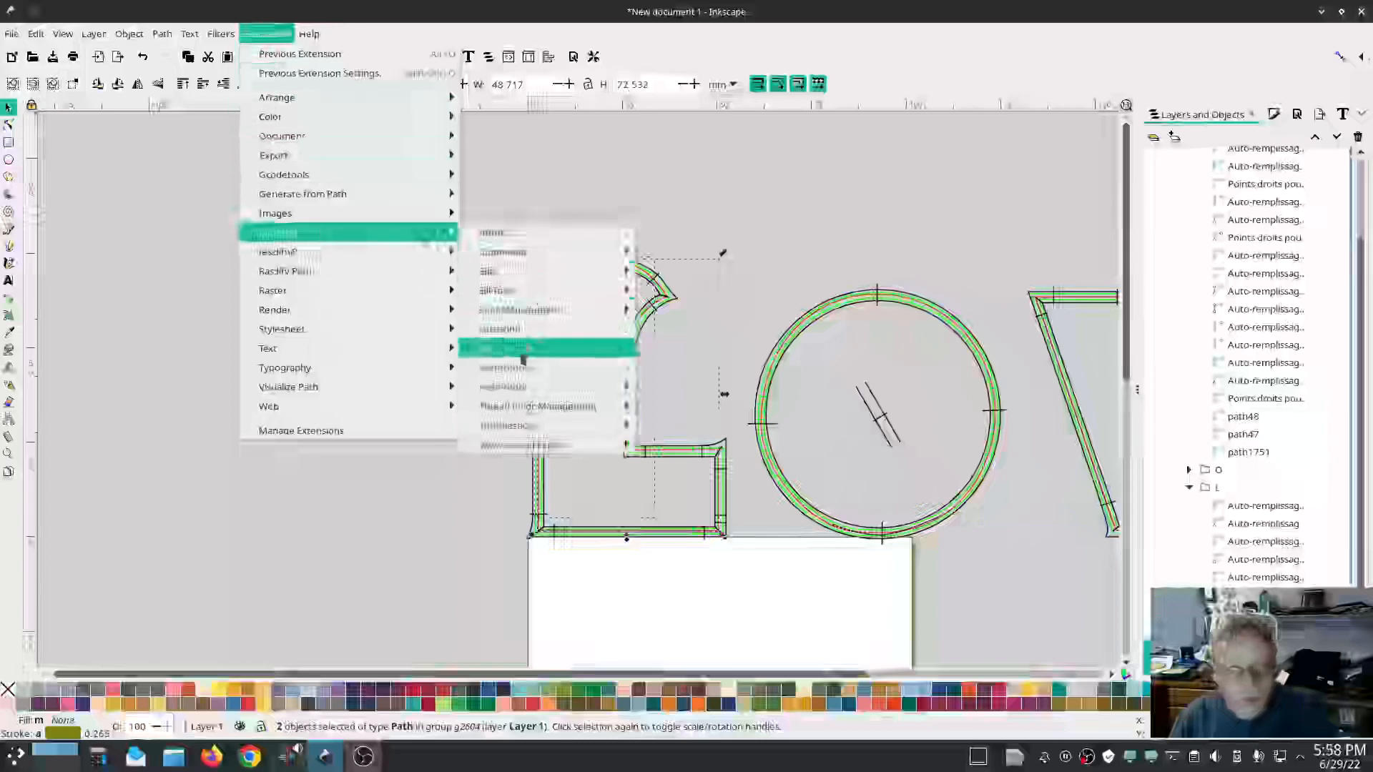
pyautogui.moveTo(543, 251)
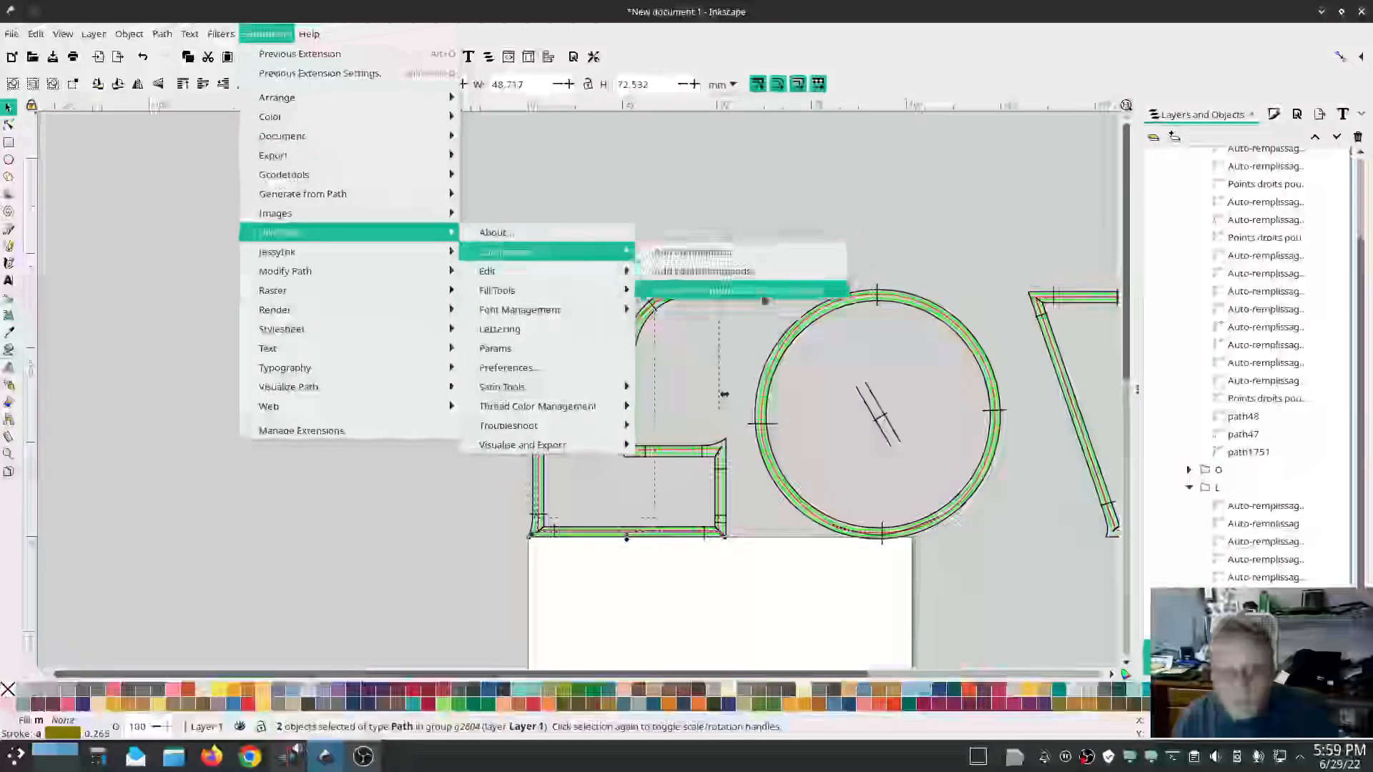
pyautogui.click(736, 291)
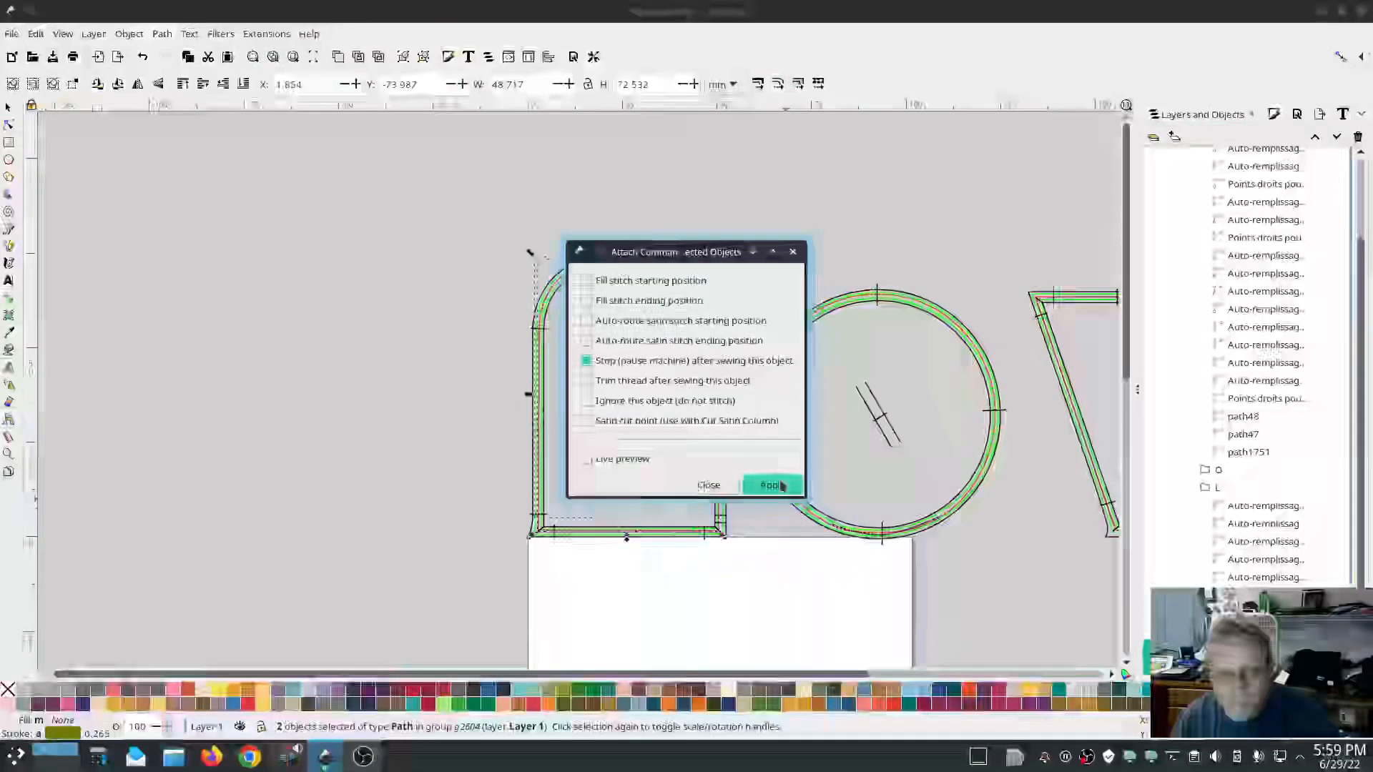
pyautogui.click(772, 486)
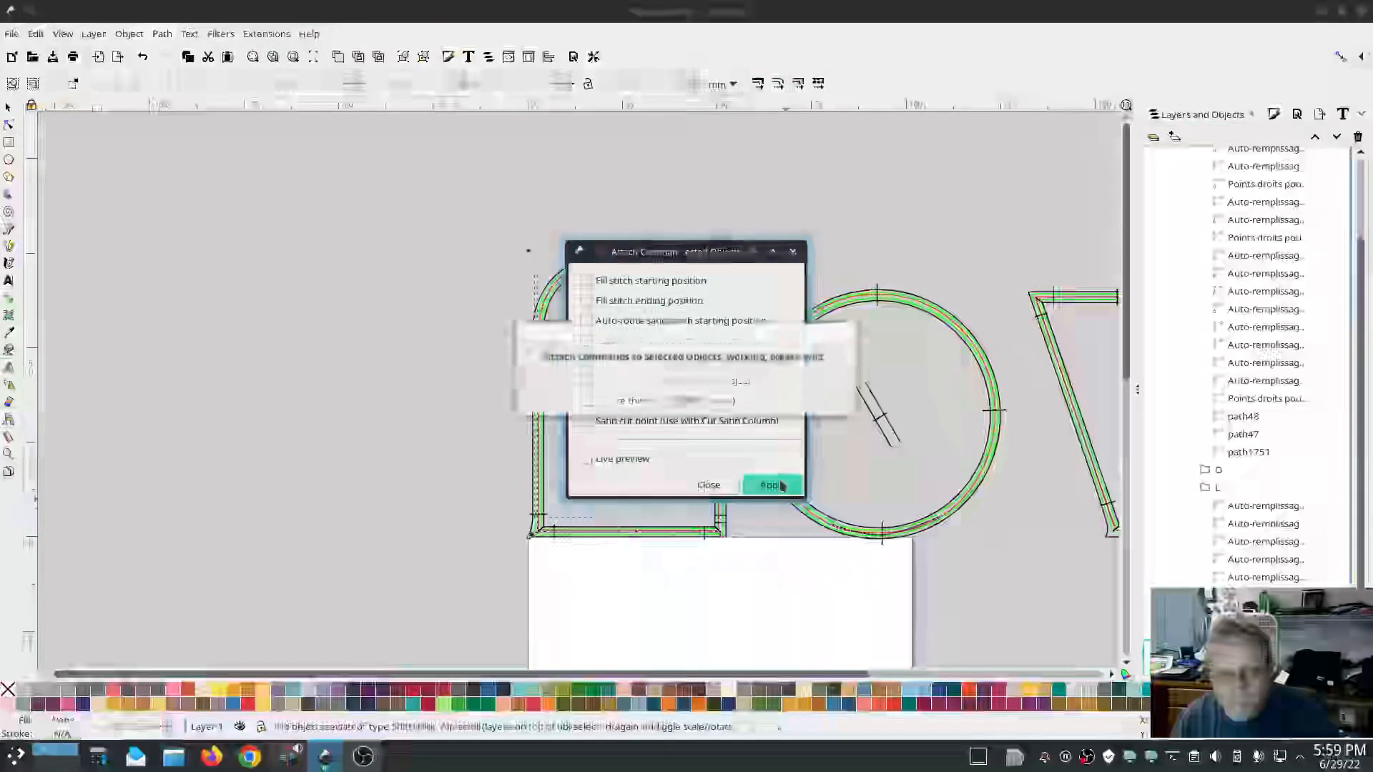
pyautogui.click(722, 485)
# Simulate the stitching again with the stop commands, close the simulator and return to the Lettering dialog.
pyautogui.click(350, 209)
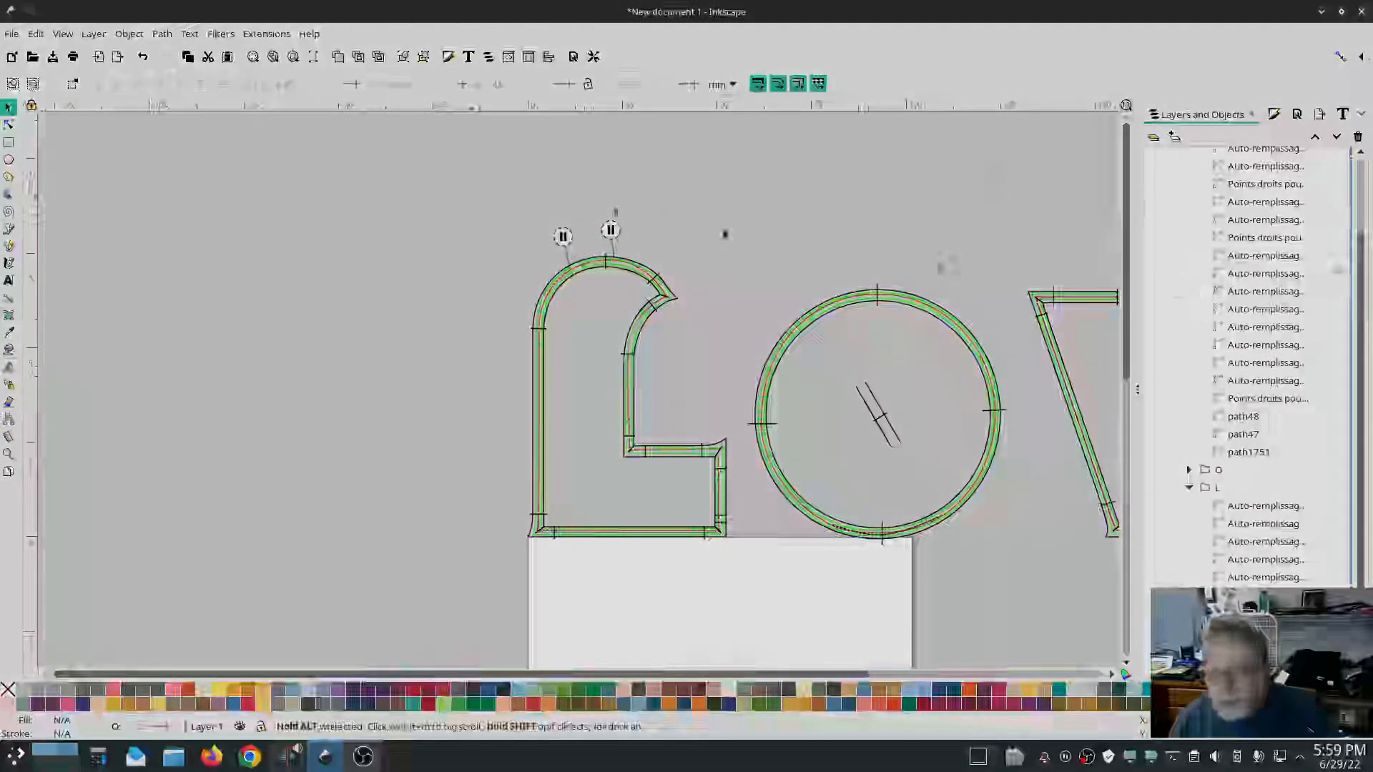
pyautogui.click(281, 33)
pyautogui.moveTo(300, 232)
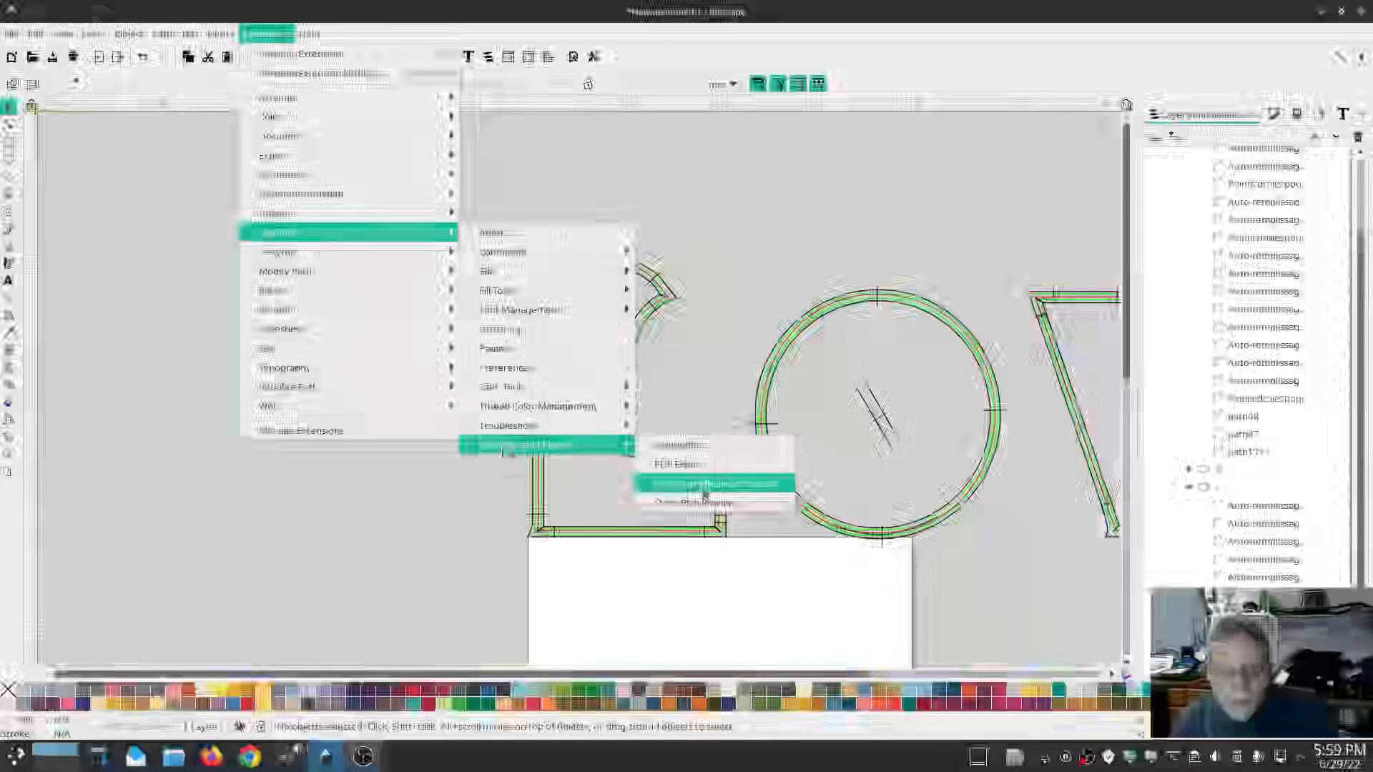
pyautogui.click(705, 492)
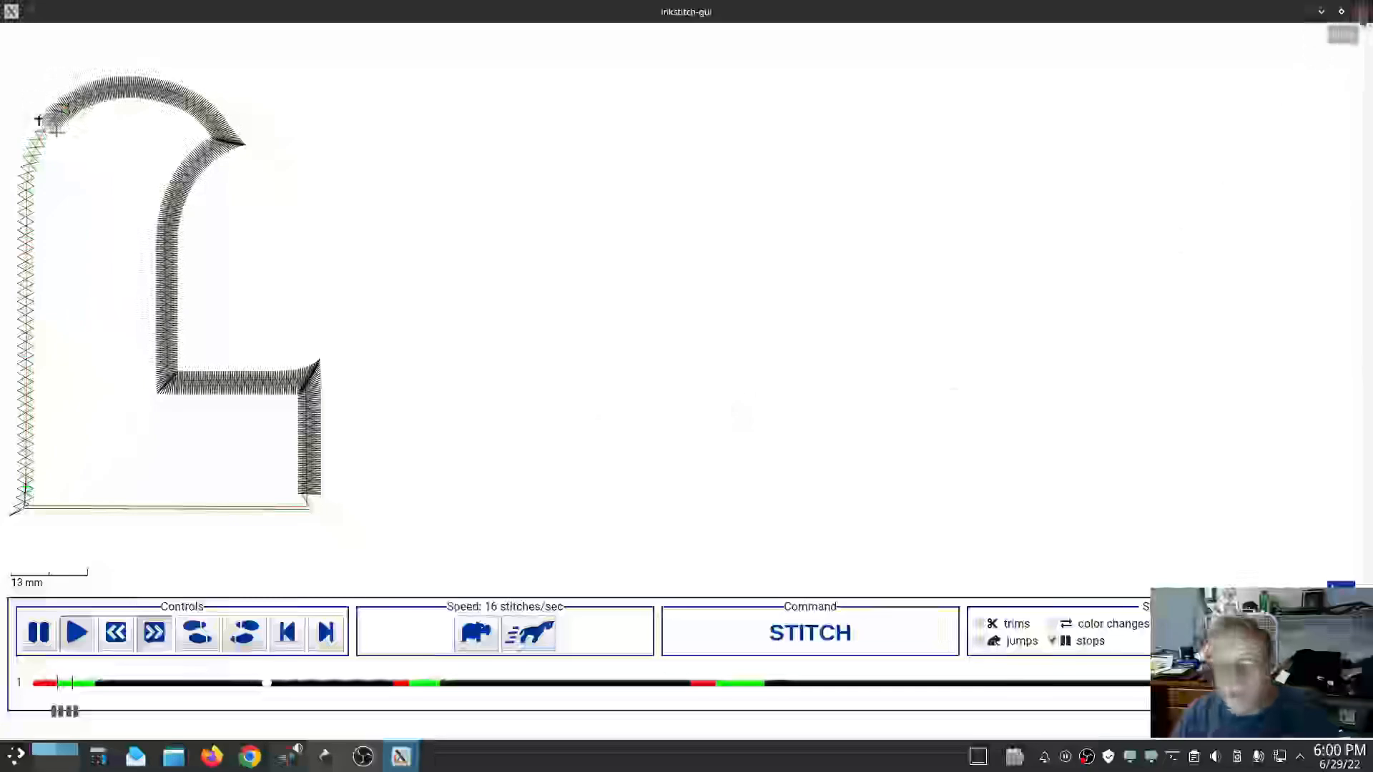
pyautogui.click(1361, 11)
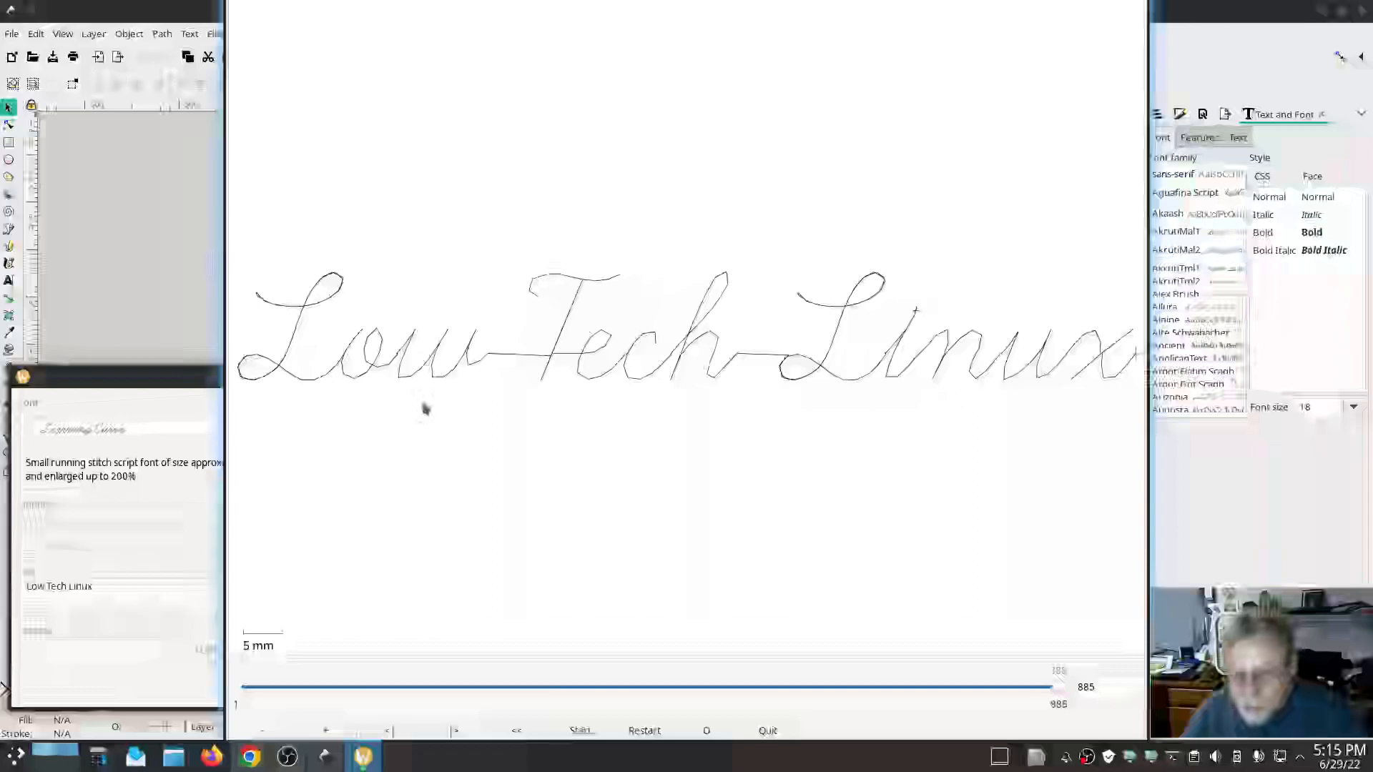
pyautogui.hotkey('alt', 'Tab')
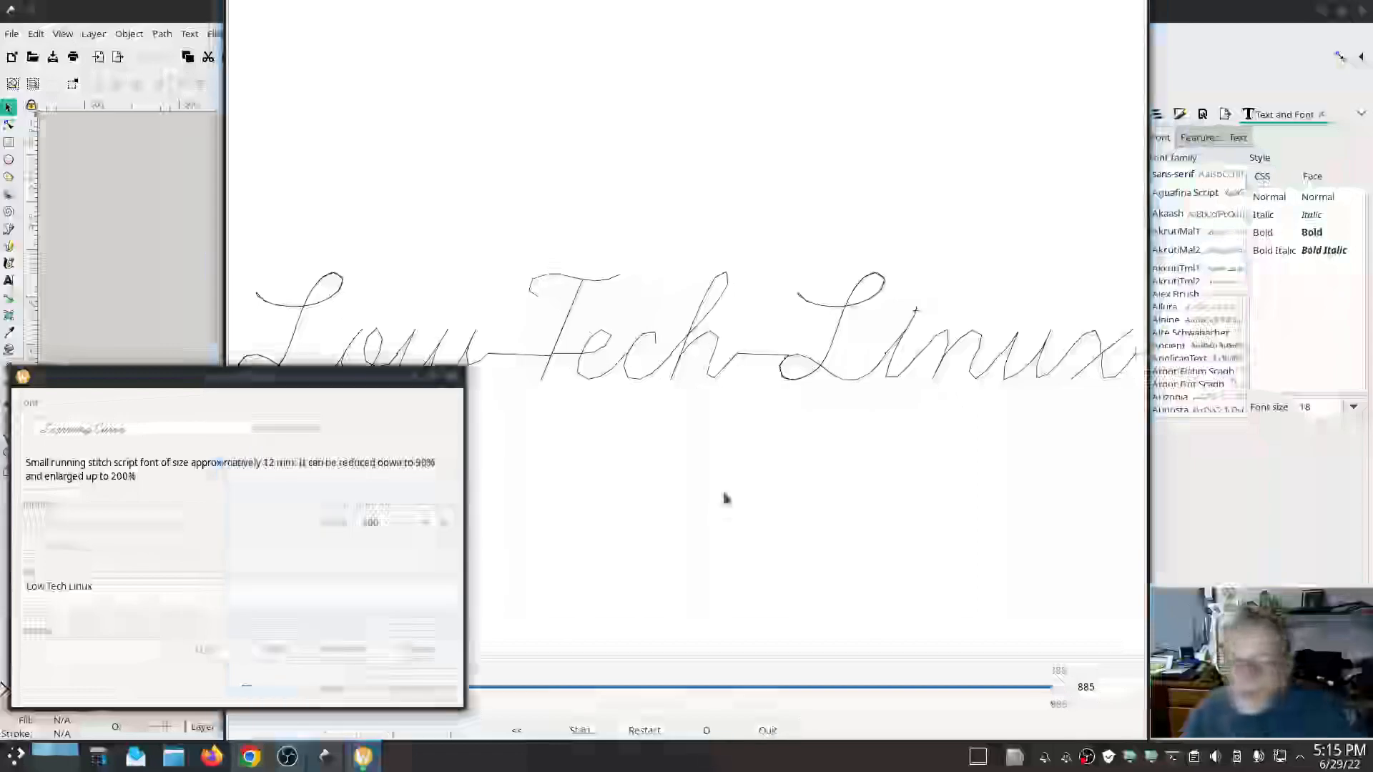